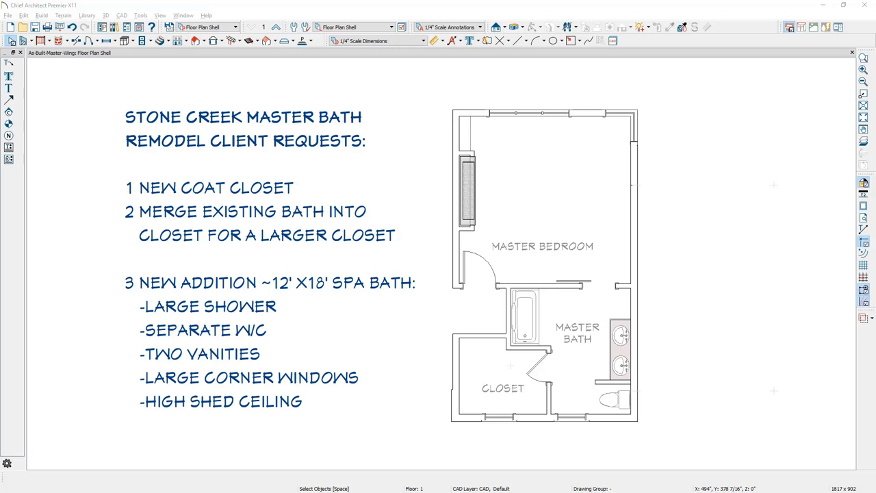
Step: Display the reference plan over the as-built floor plan and open a perspective floor overview of the model
key("F9")
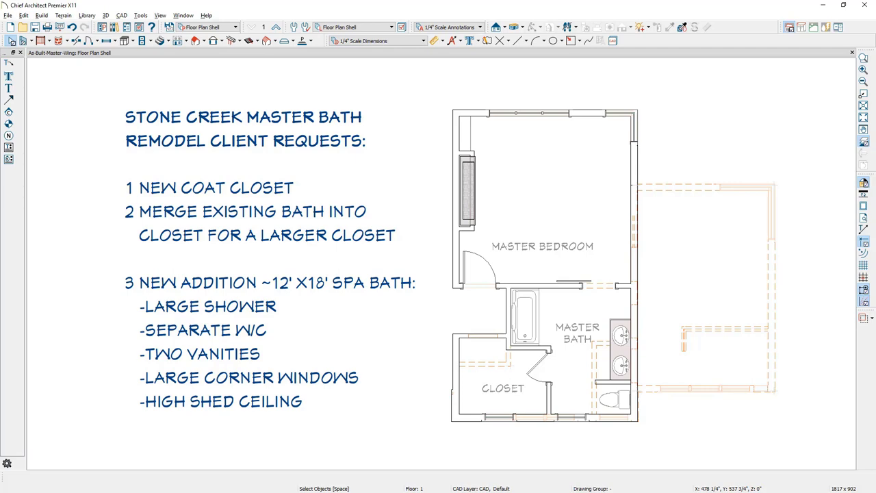
left_click(518, 27)
left_click(548, 92)
left_click_drag(495, 227, 414, 268)
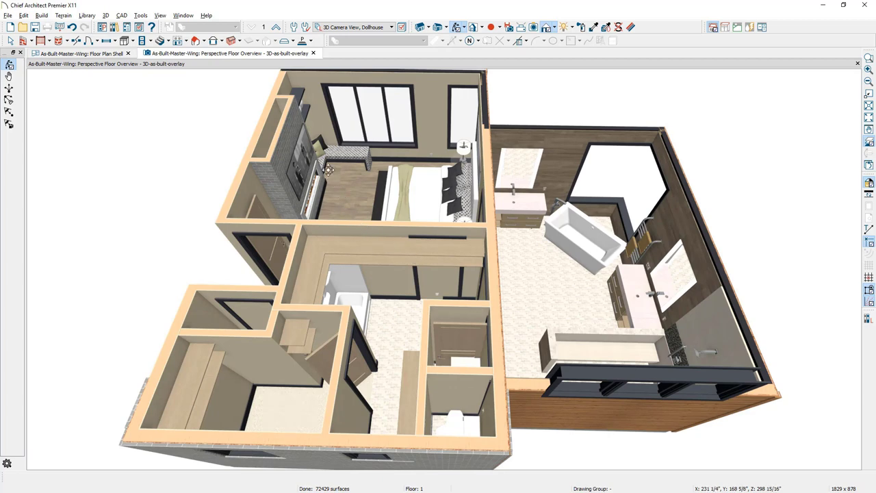
Step: Examine the 3D overview's reference display settings for plan, layer set and rendering technique without changing them
left_click(264, 31)
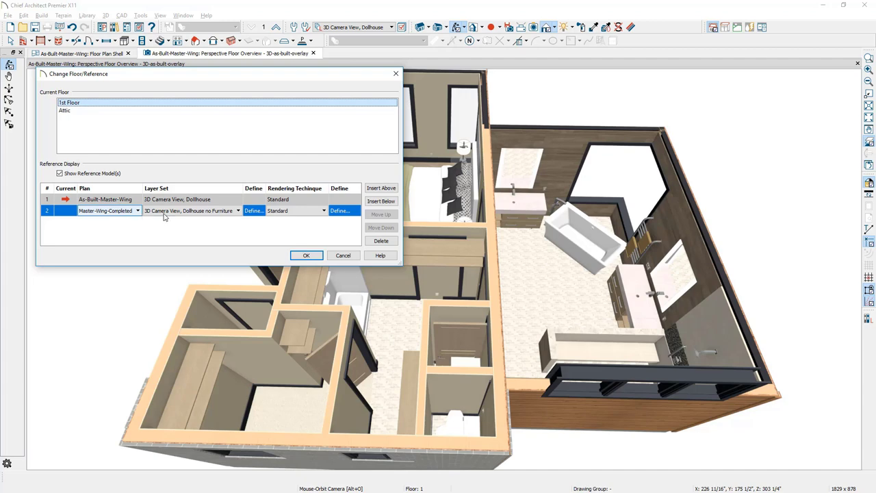
left_click(296, 213)
left_click(297, 215)
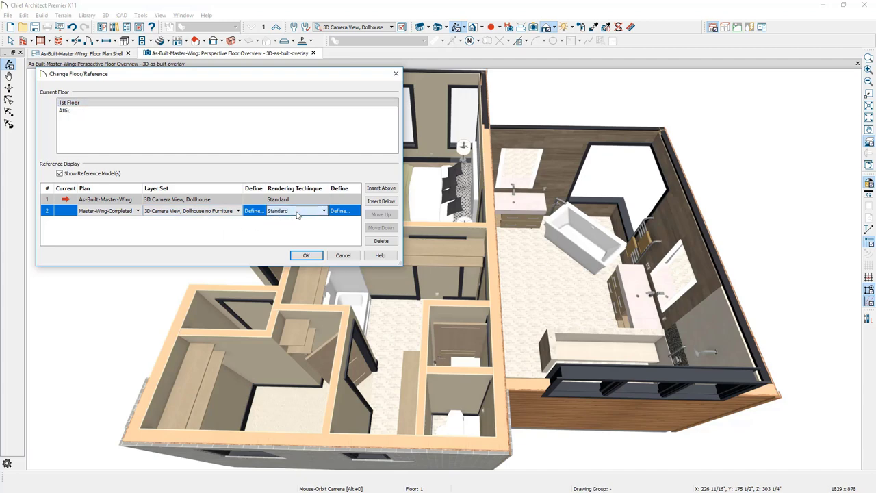
left_click(339, 258)
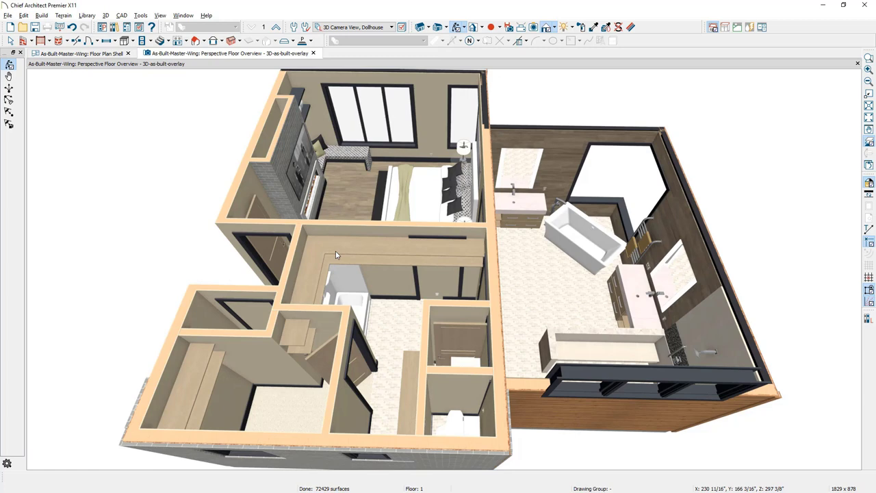
Step: Examine the floor plan's reference display settings for plan, floor and layer set, and close the 3D overview
left_click(114, 55)
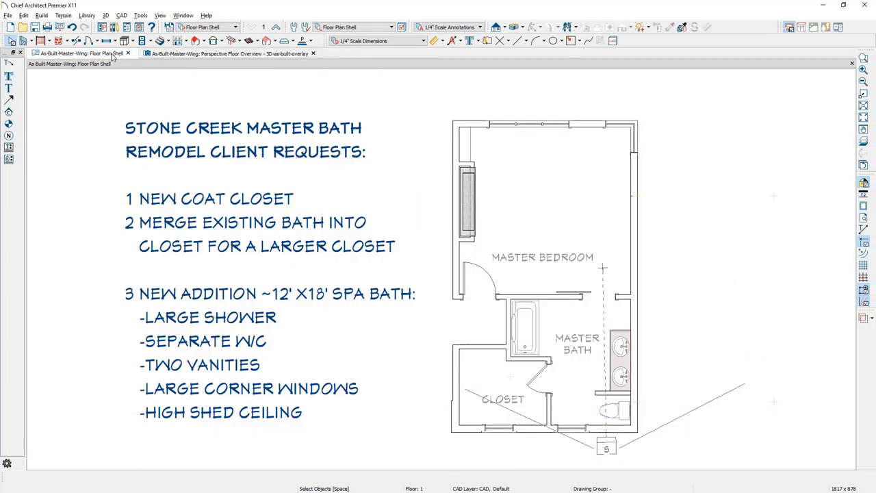
left_click(264, 29)
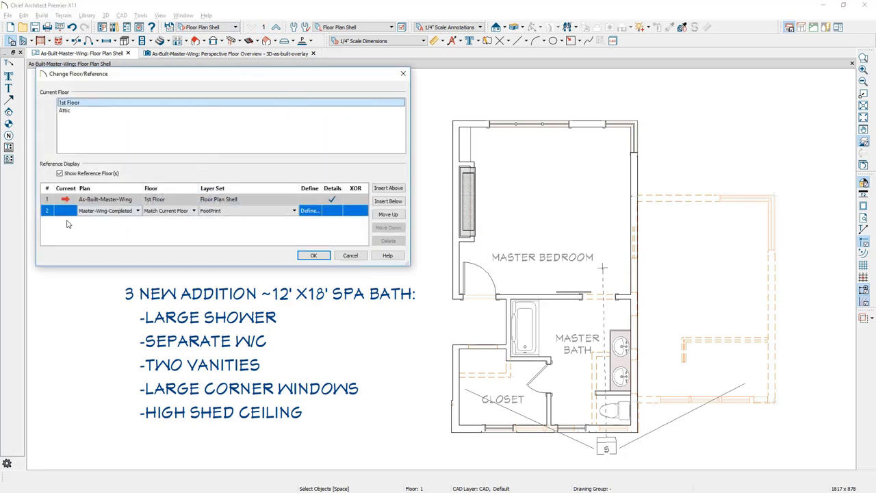
left_click(84, 214)
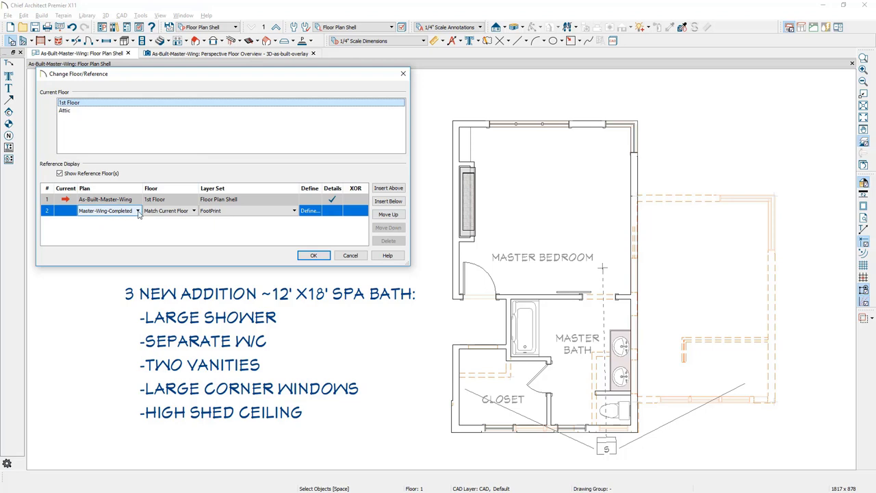
left_click(164, 216)
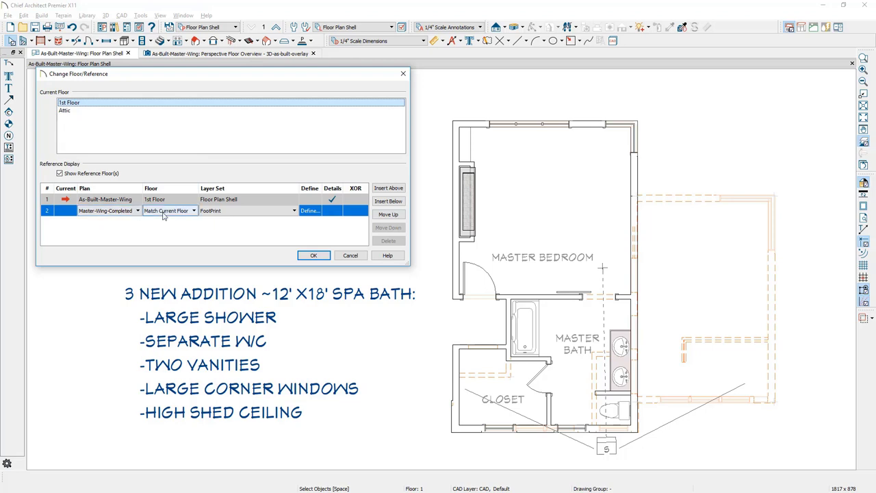
left_click(214, 214)
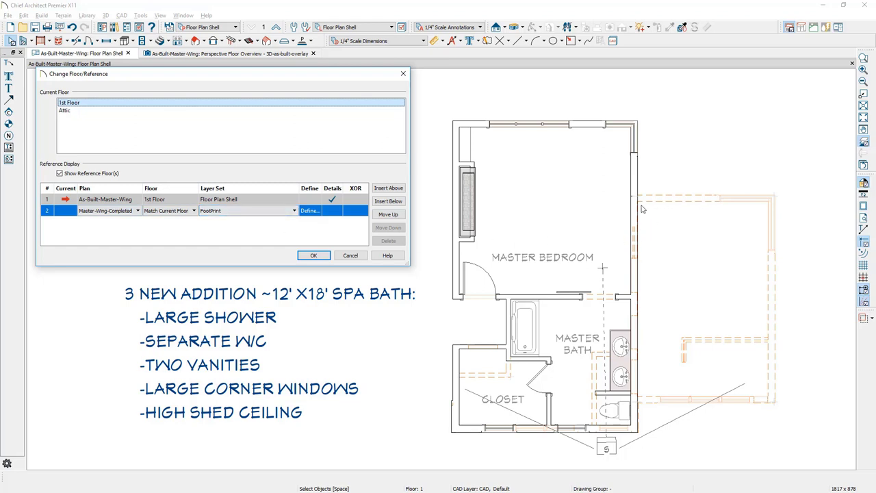
left_click(351, 257)
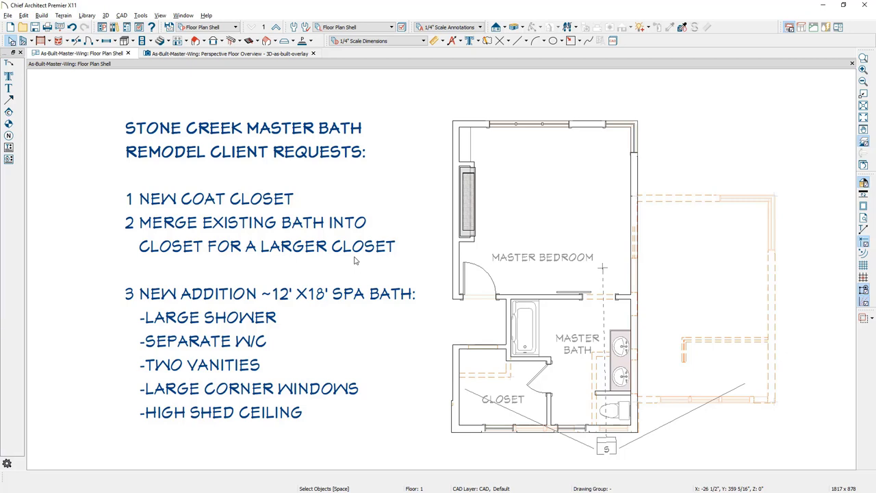
key("ctrl+w")
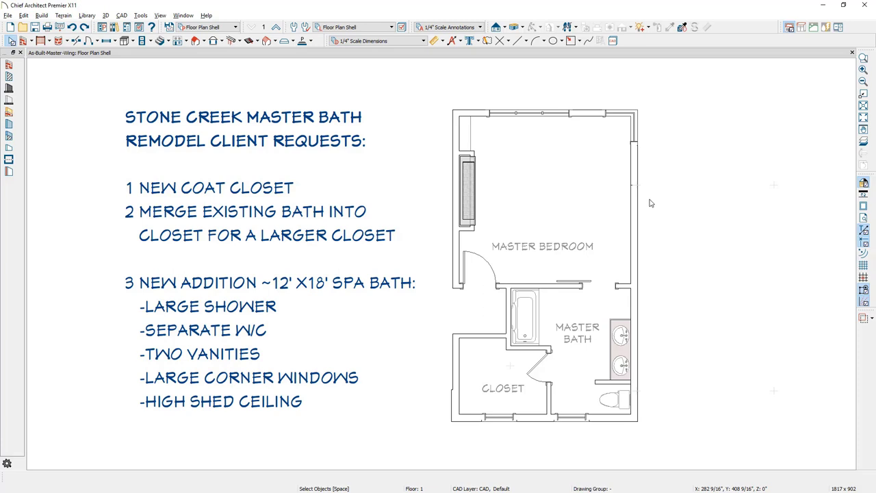
Step: Draw three straight exterior walls enclosing a rectangular addition, about 12'-3 1/2" by 18'-11 1/2", beside the master bedroom and bath
left_click(33, 43)
left_click(40, 53)
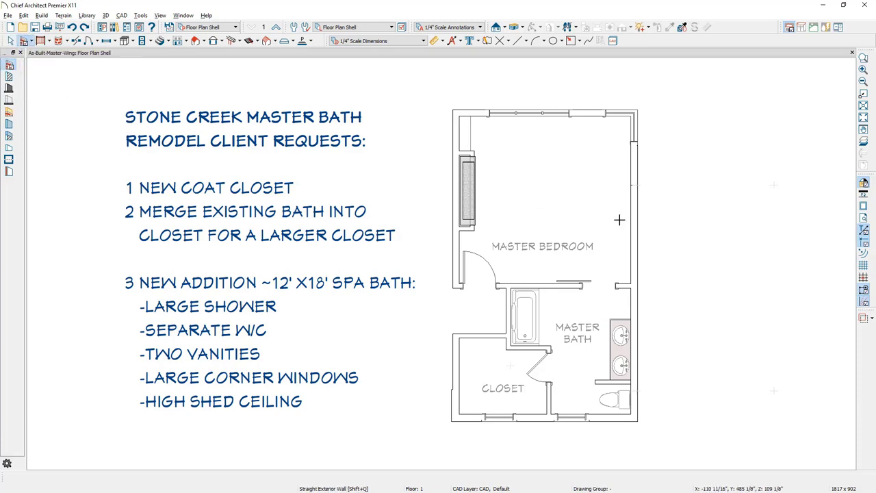
left_click_drag(645, 184, 637, 397)
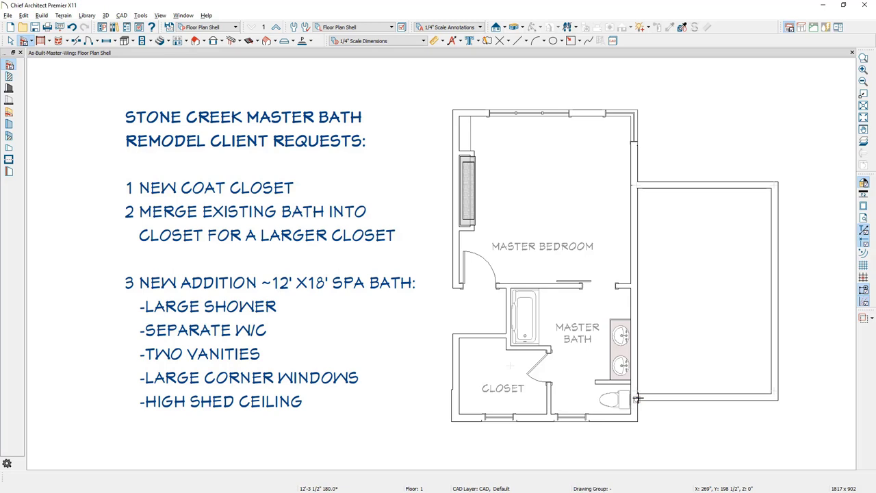
Step: Set the addition's width to 12' and its length to 18'
key("space")
left_click(778, 290)
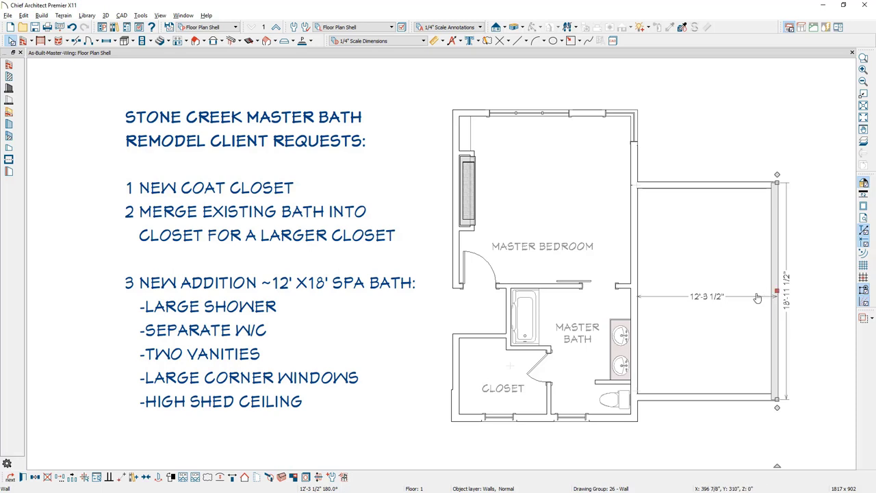
left_click(707, 302)
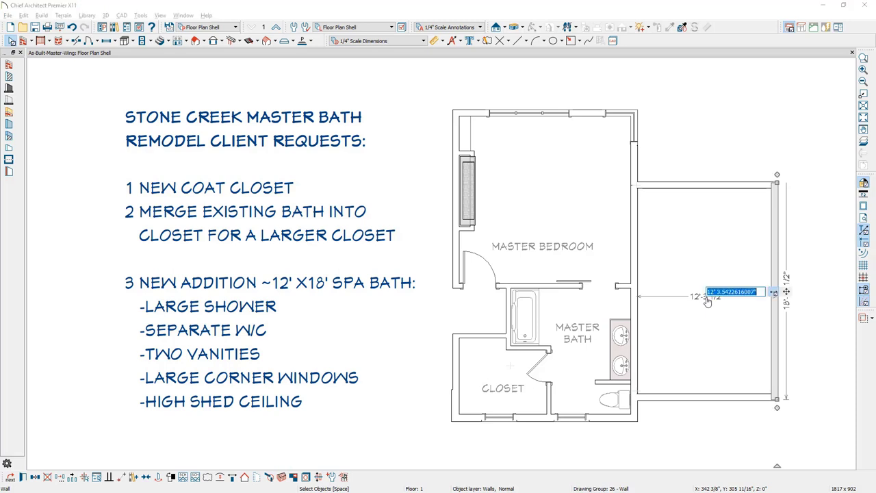
type("12'")
key("Return")
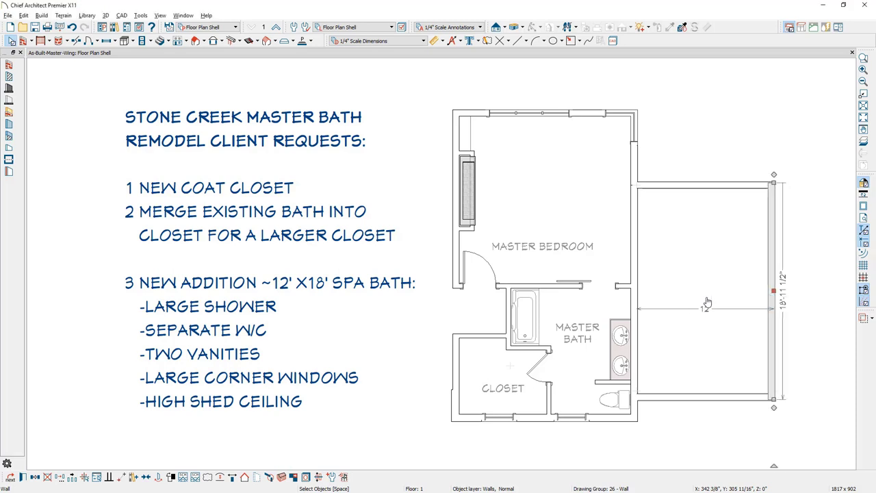
left_click(705, 332)
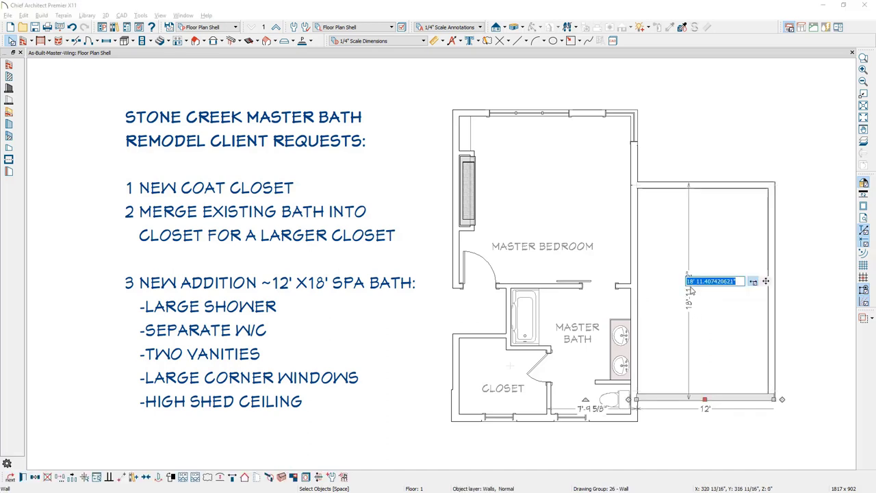
type("18")
key("Return")
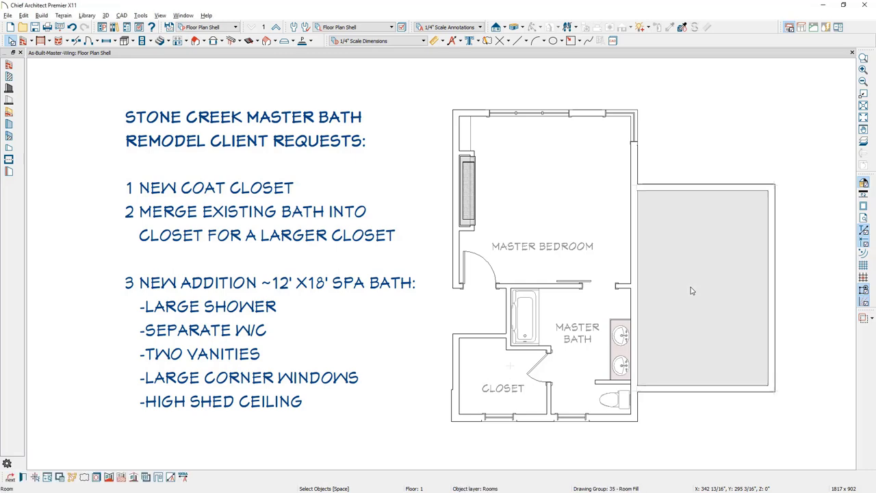
Step: Assign the Master Bath room type to the new addition
double_click(691, 290)
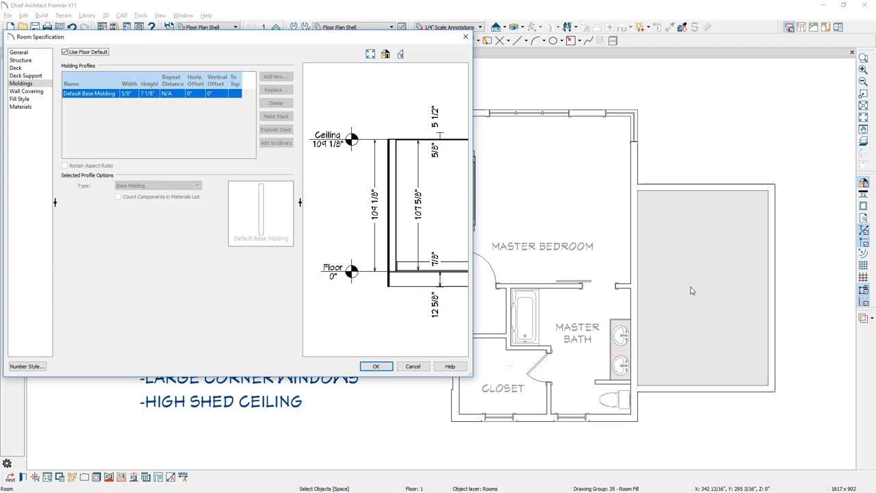
left_click(20, 54)
left_click(145, 64)
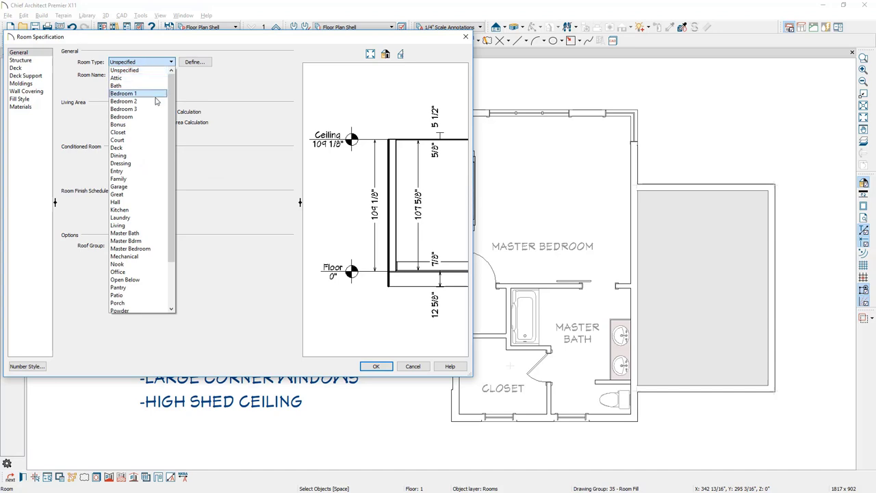
left_click(156, 234)
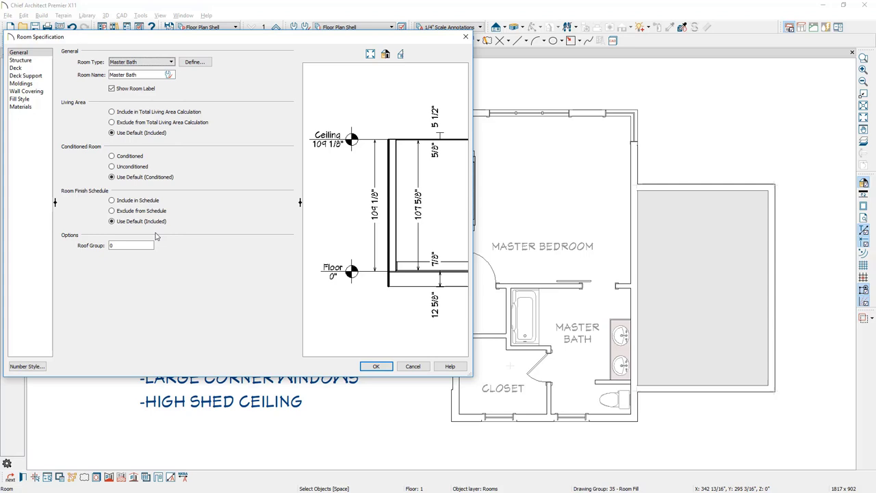
Step: Override the addition's floor default for moldings and delete its default base molding profile
left_click(21, 83)
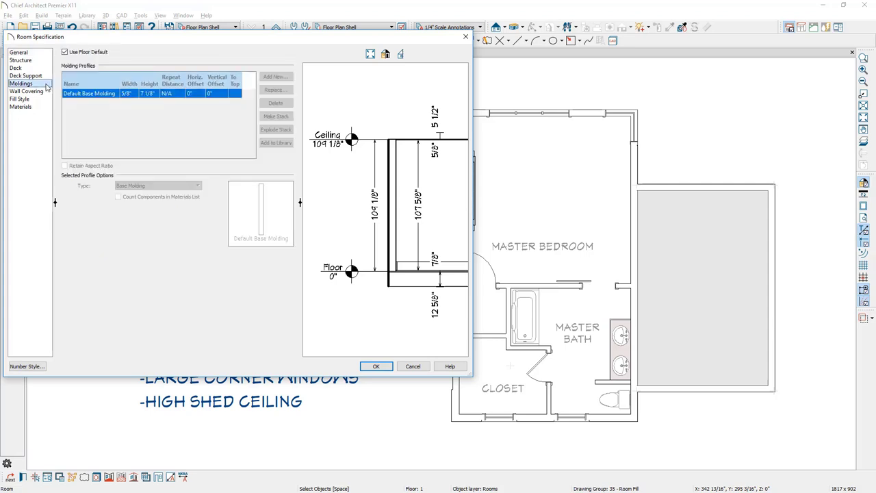
left_click(71, 52)
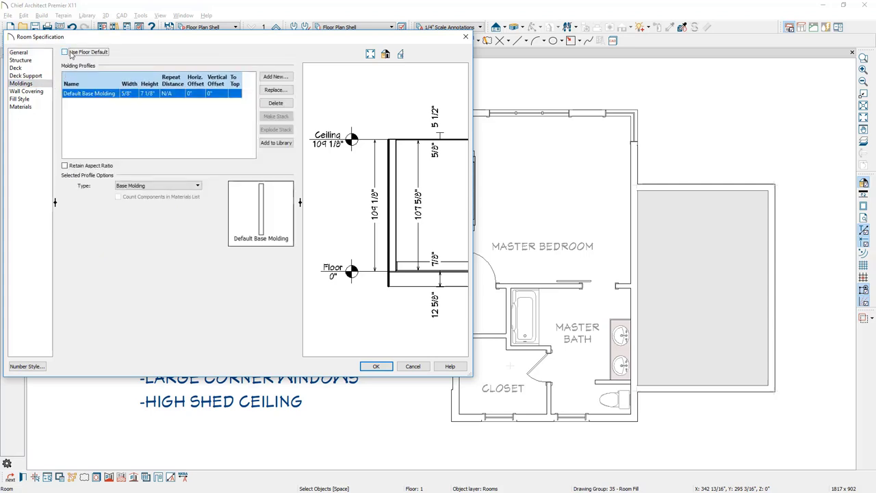
left_click(267, 104)
left_click(269, 103)
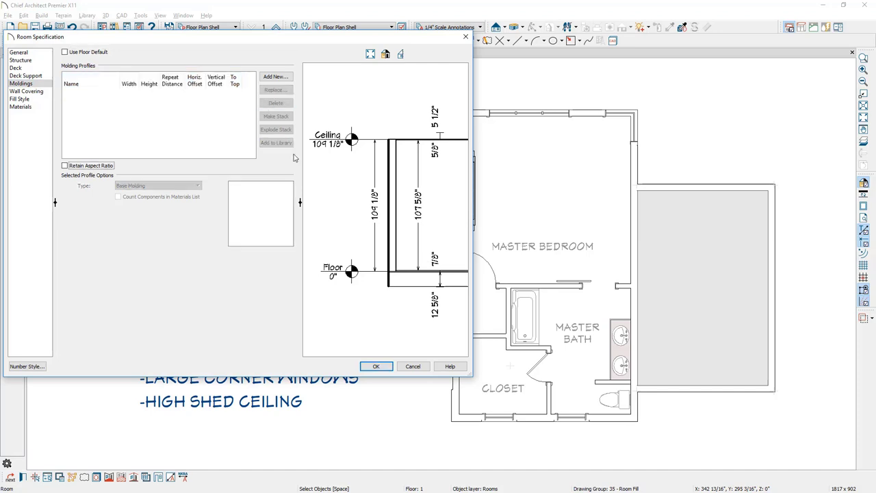
left_click(377, 366)
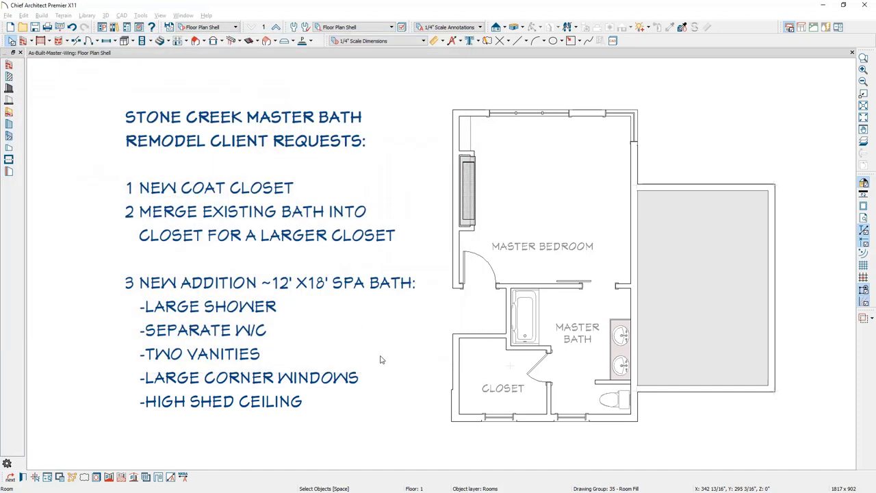
Step: Open a perspective floor overview and delete the bathtub and shower fixture from the existing master bath
left_click(523, 27)
left_click(554, 64)
left_click_drag(397, 294, 403, 323)
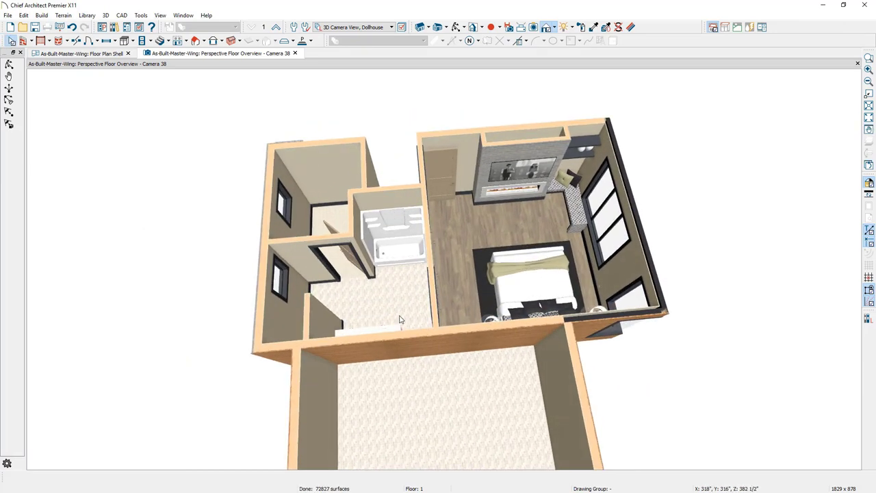
left_click(393, 259)
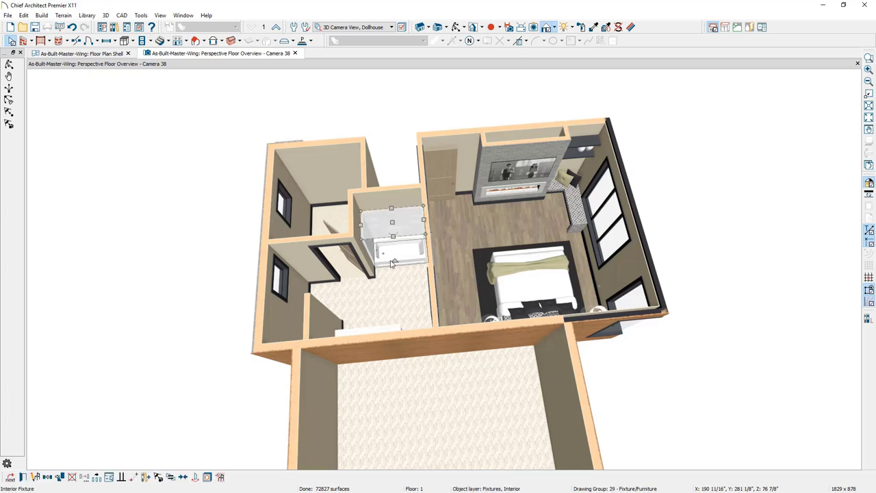
key("Delete")
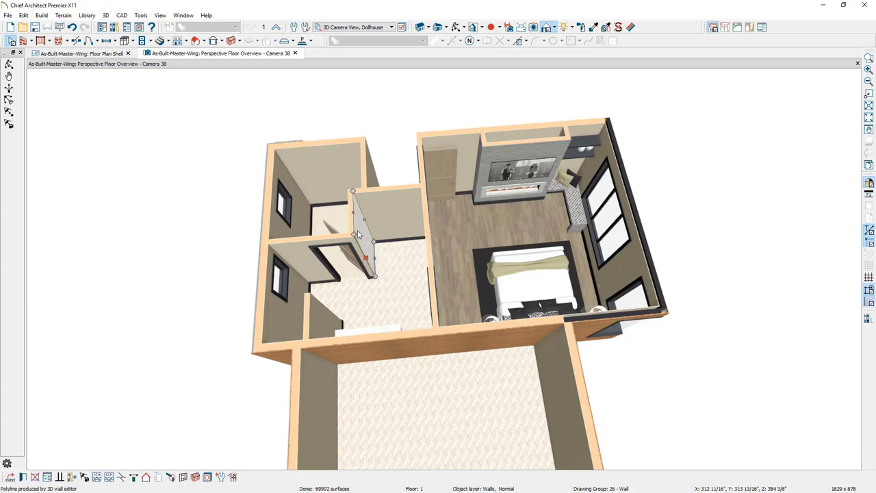
Step: Delete the interior walls separating the existing closet from the bath and the partition beside the toilet
left_click(304, 256)
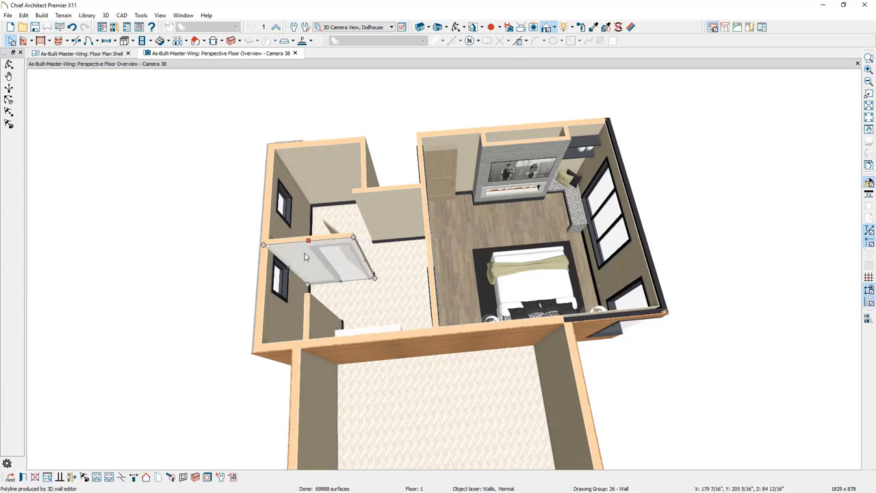
key("Delete")
left_click(327, 321)
key("Delete")
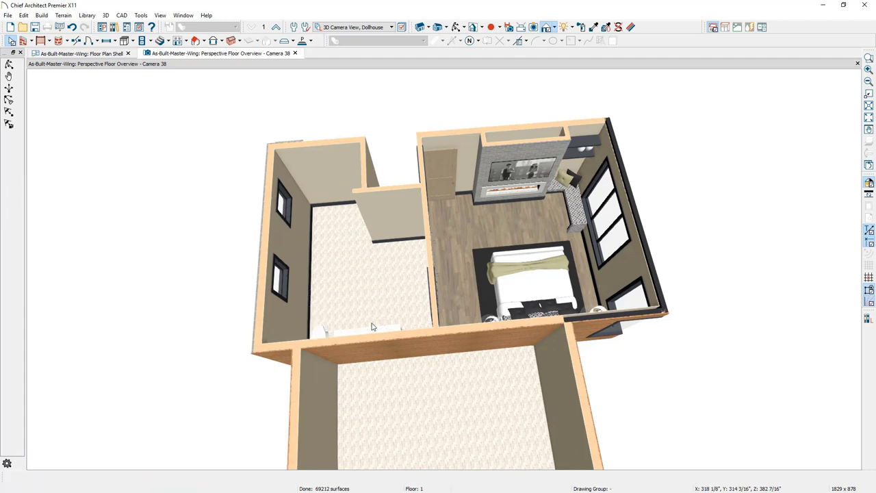
Step: Delete the two vanity base cabinets and the toilet from the existing master bath
key("Down")
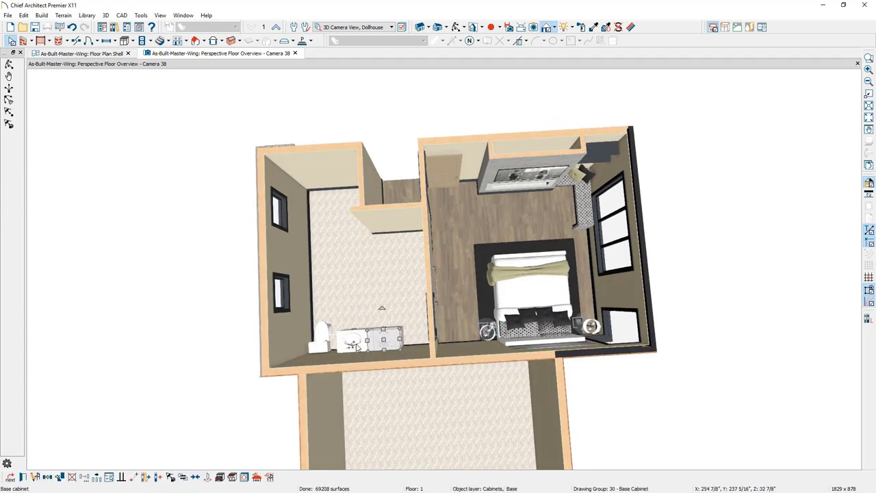
left_click(359, 346)
left_click(317, 346, "shift")
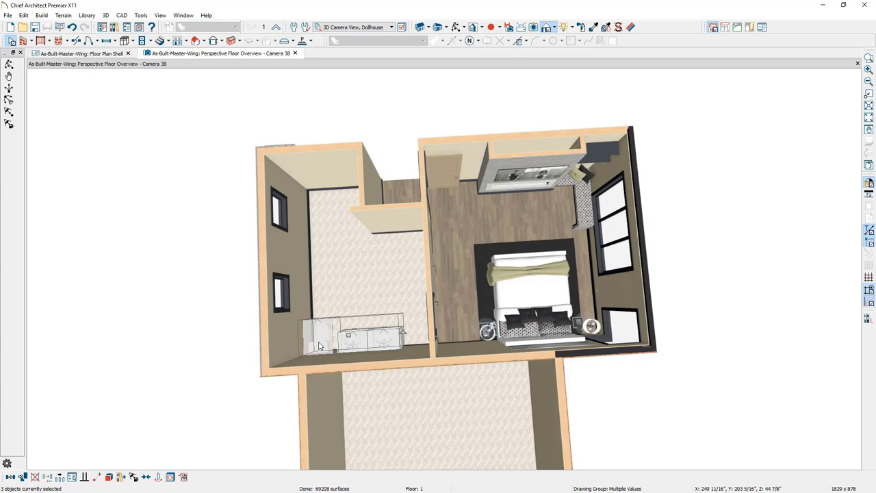
key("Delete")
Step: Break the existing exterior wall at both corners where the addition's side walls meet it
middle_click_drag(412, 421, 405, 345)
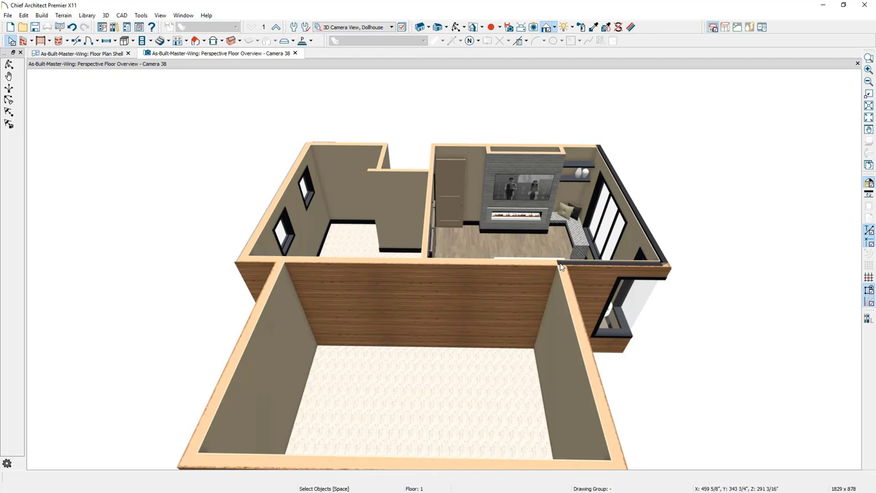
left_click(77, 41)
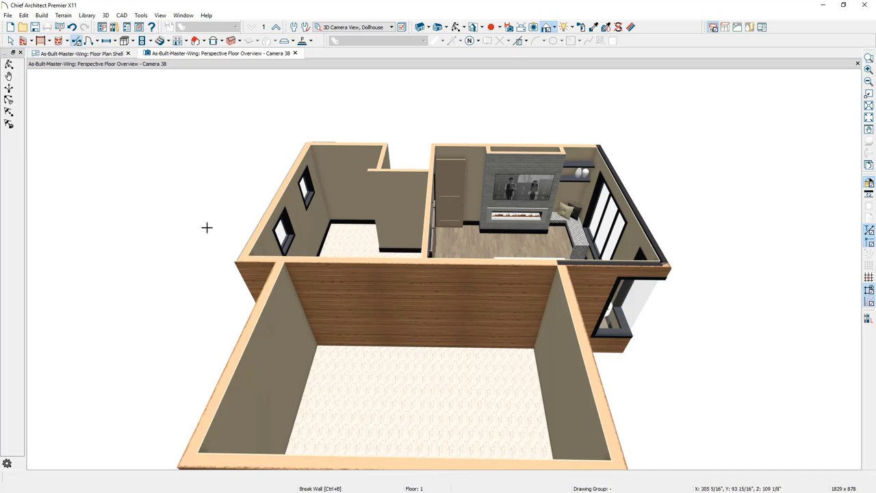
left_click(281, 260)
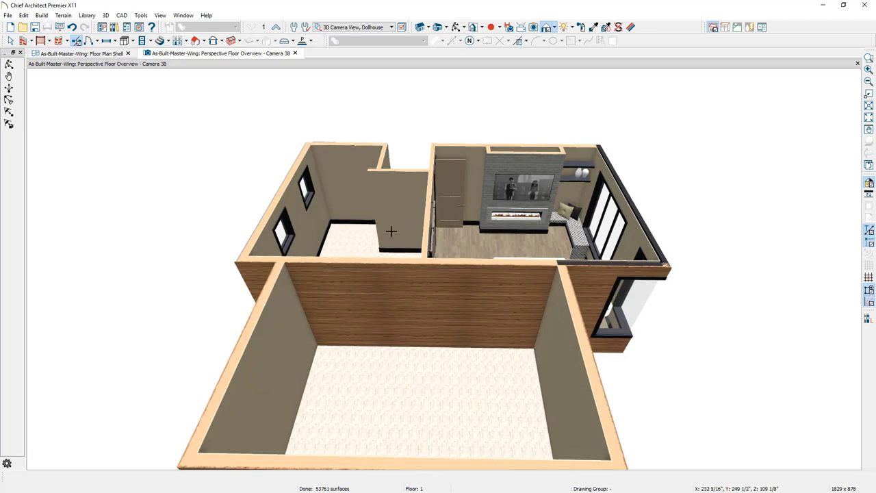
left_click(560, 248)
key("space")
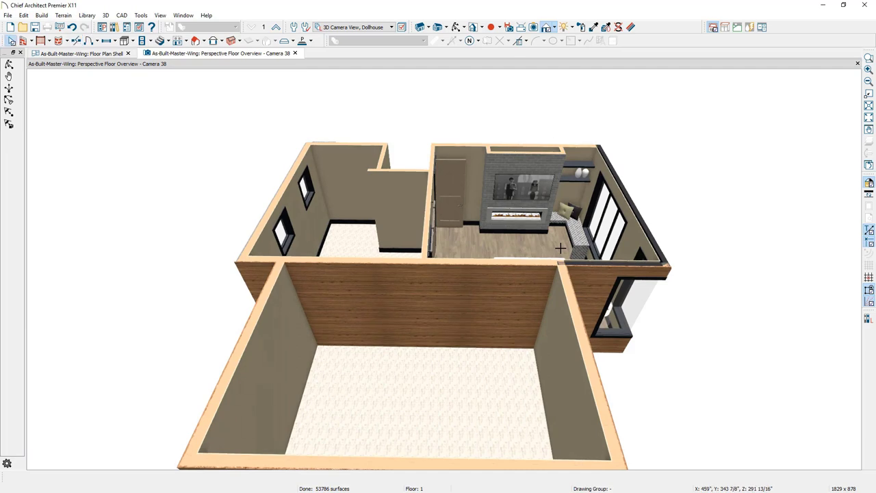
Step: Change the wall type of the shared wall segment between the addition and the existing house to Interior-6
left_click(516, 290)
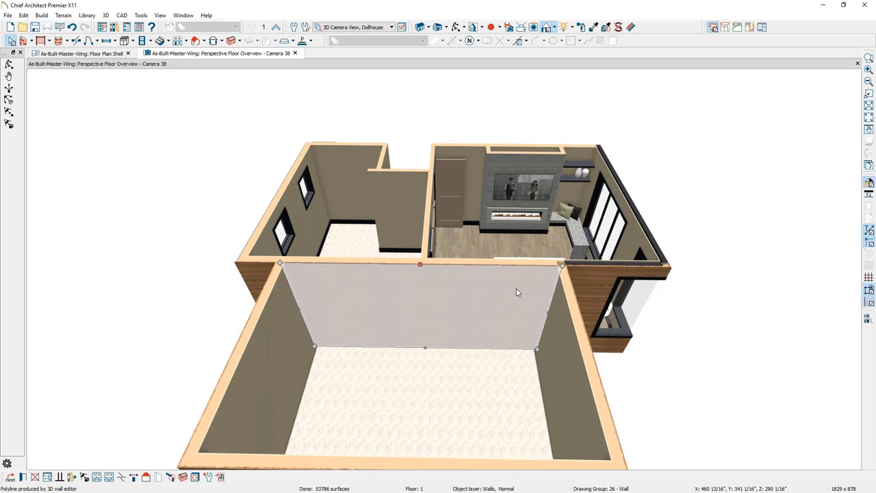
double_click(516, 288)
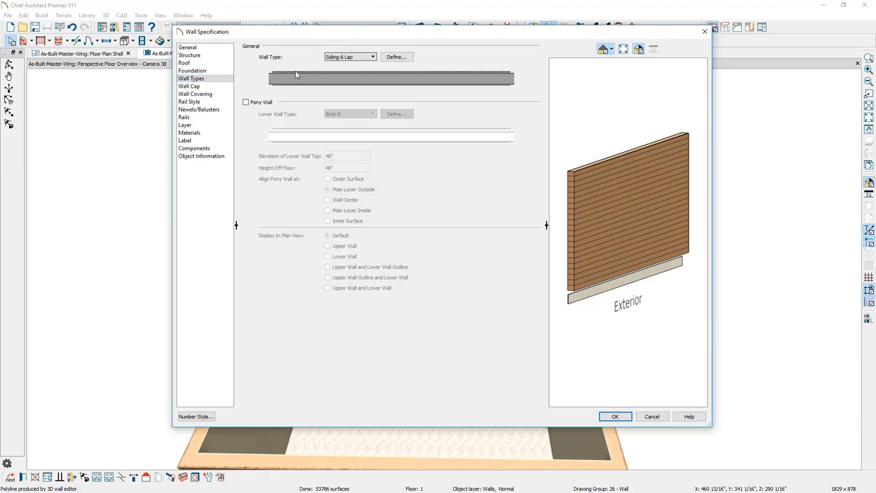
left_click(373, 58)
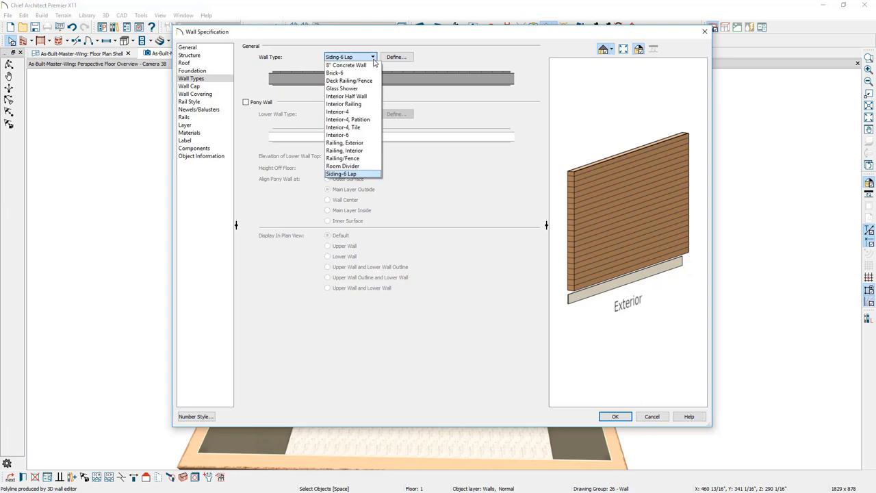
left_click(367, 136)
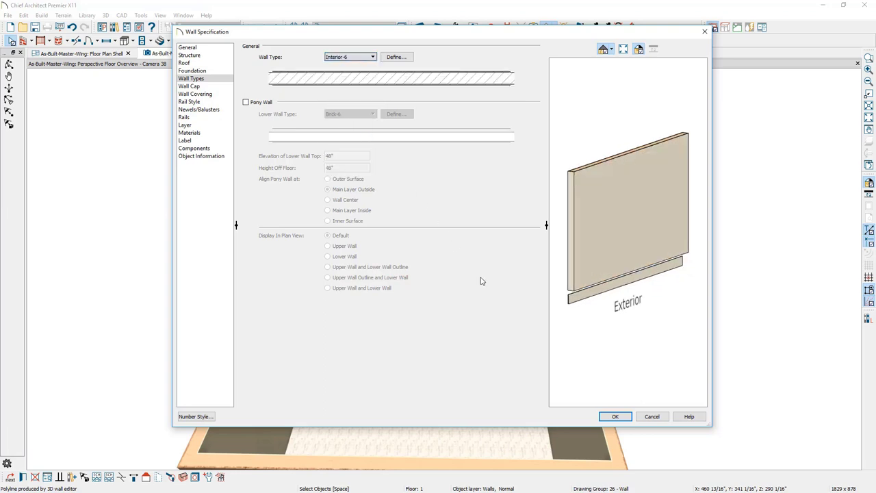
left_click(614, 417)
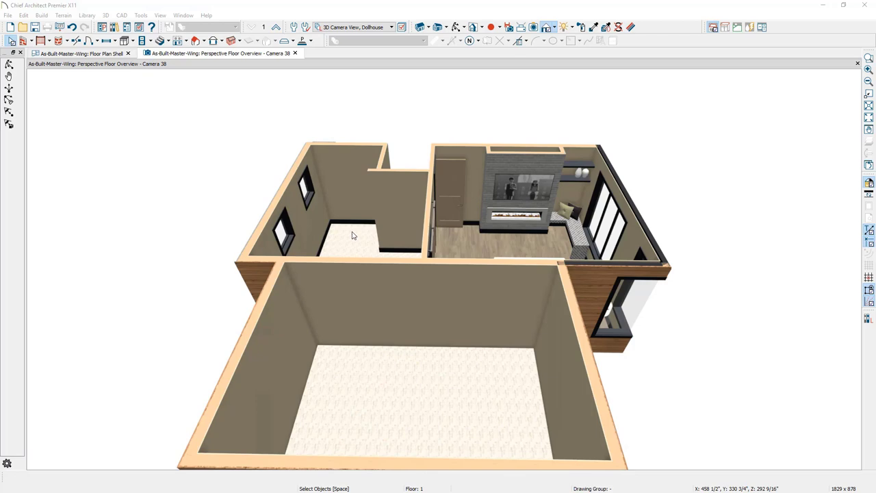
Step: In the floor plan, change the existing bath's room type to Closet
left_click(83, 53)
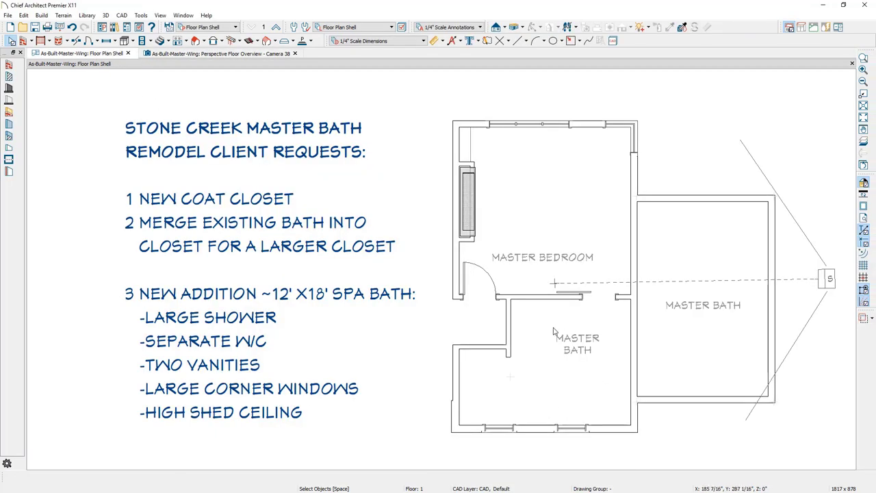
left_click(554, 377)
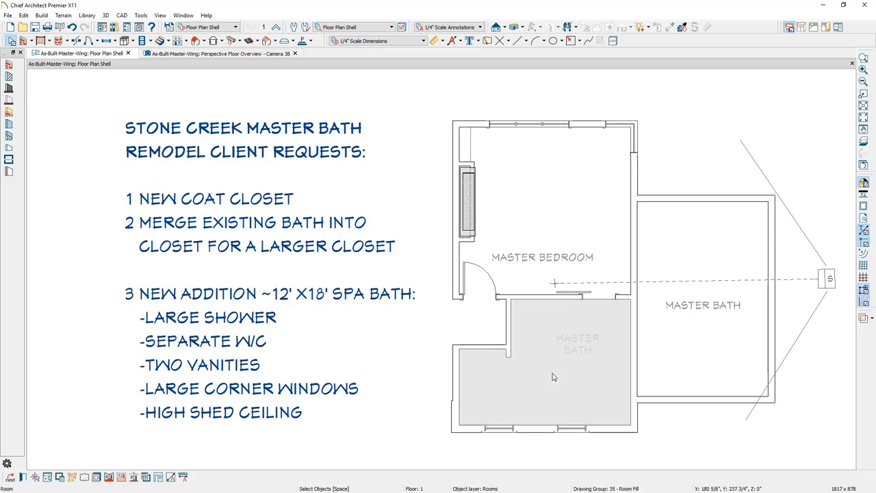
double_click(554, 377)
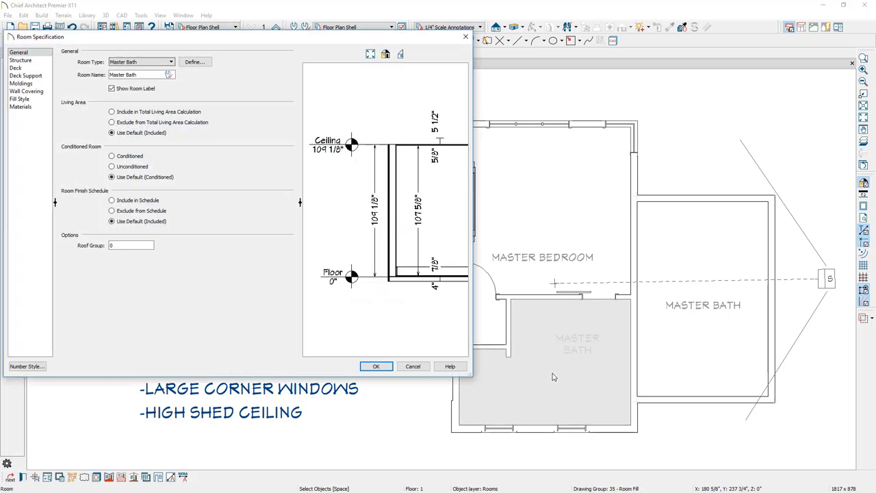
left_click(170, 62)
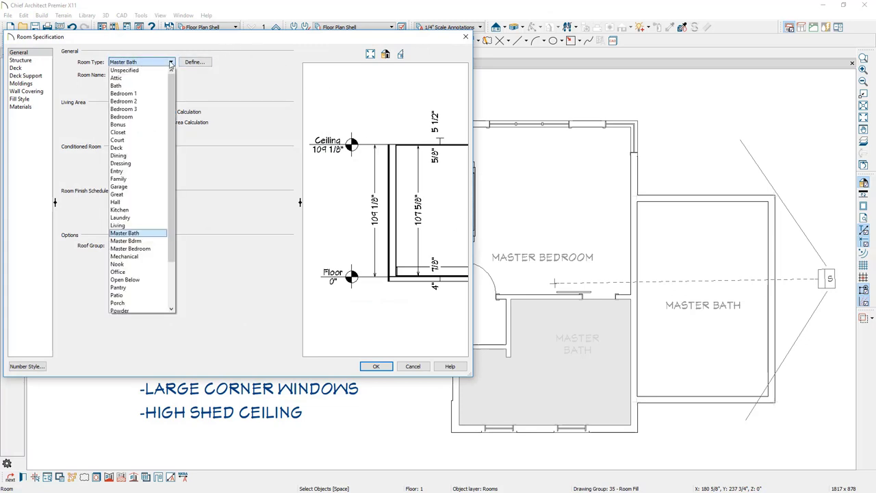
left_click(152, 139)
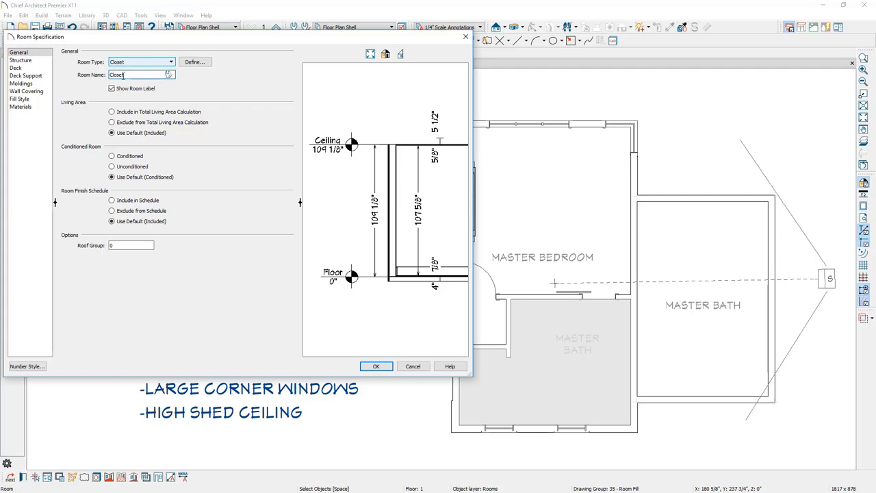
left_click(375, 367)
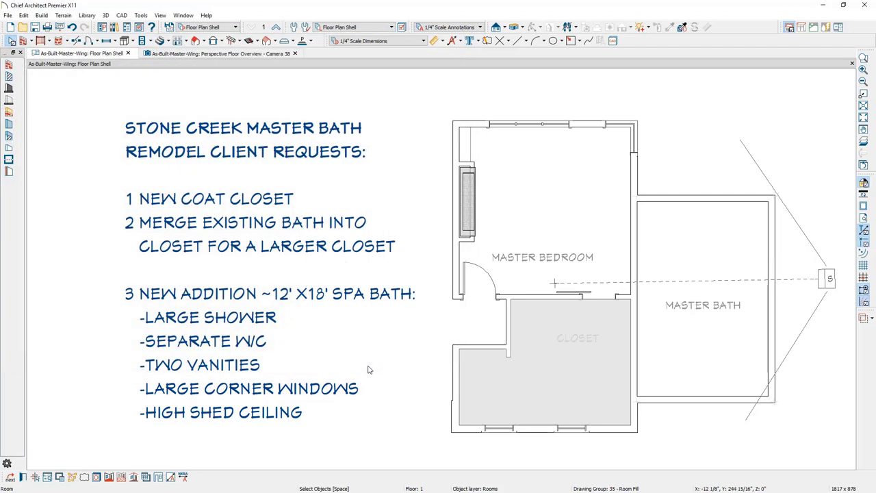
Step: Extend the stub wall beside the entry and run a wall about 4'-6" across to the exterior wall, enclosing a coat closet
left_click(508, 363)
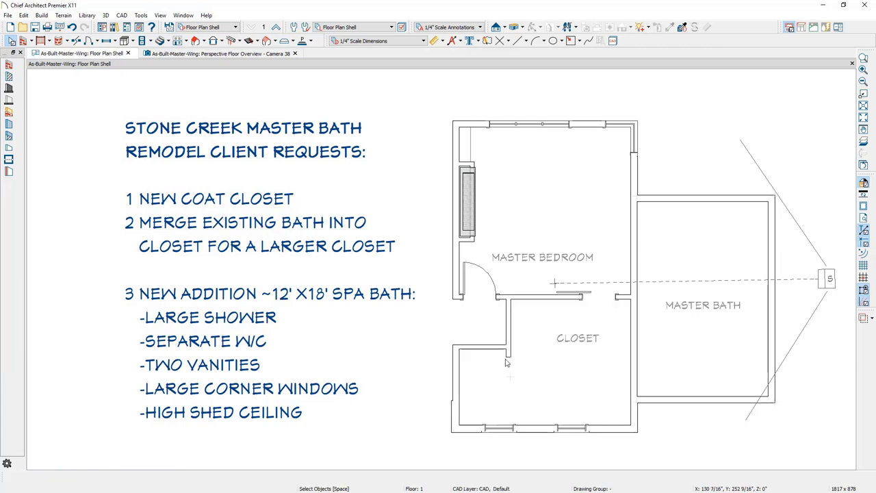
left_click(510, 360)
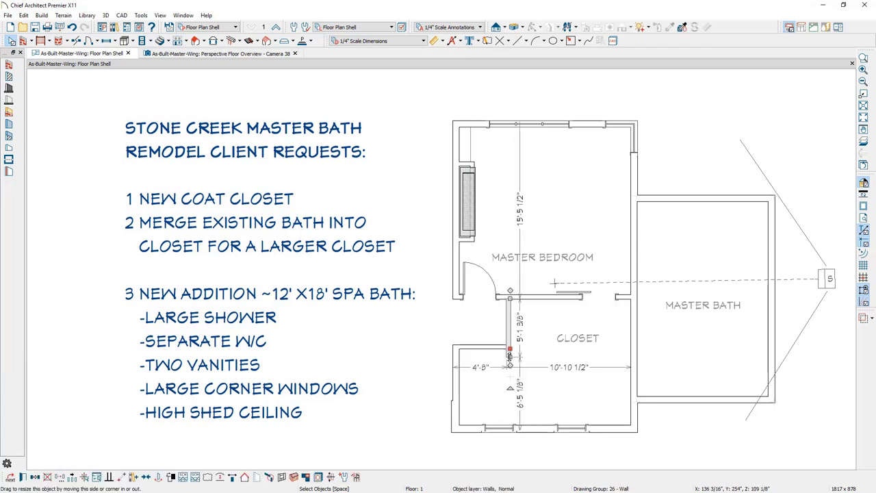
left_click_drag(510, 352, 459, 376)
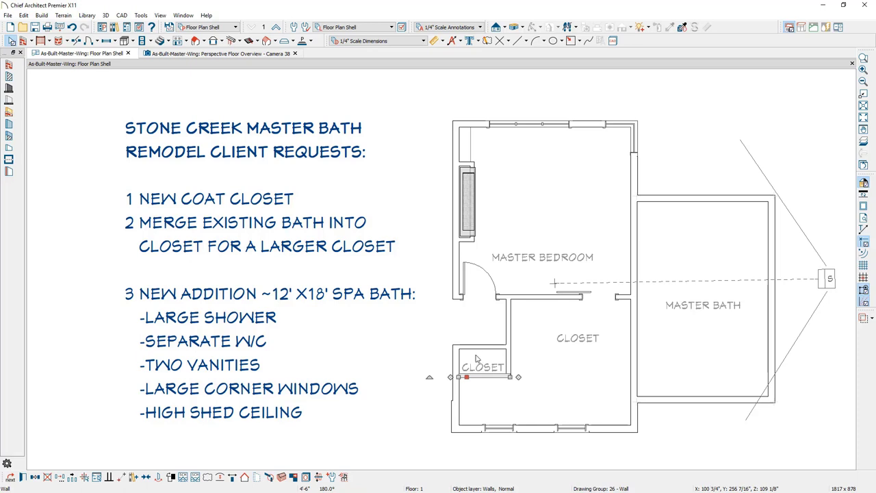
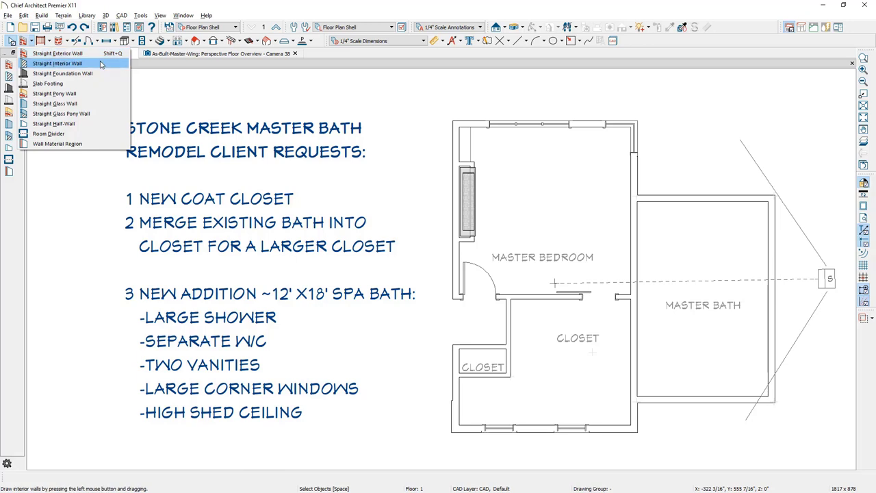
Step: Draw two interior walls enclosing a room about 4'-3" by 6'-4" in the large closet's lower corner beside the addition
left_click(102, 63)
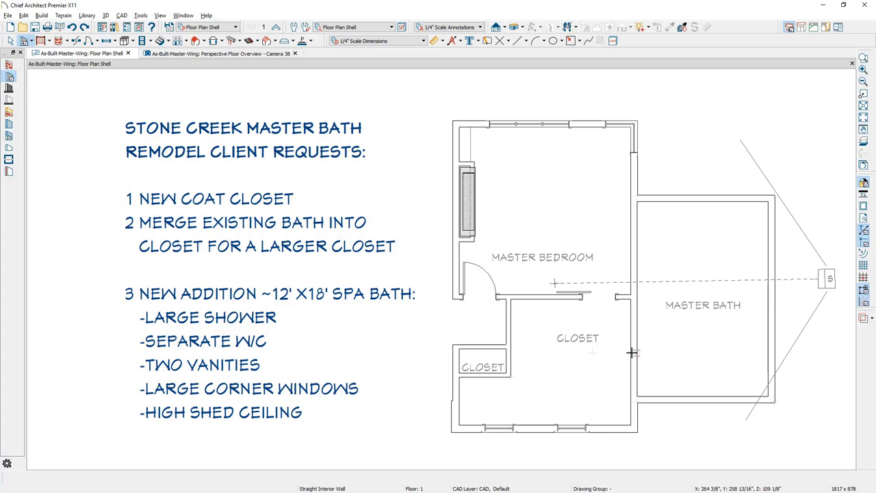
left_click_drag(631, 353, 591, 426)
left_click(590, 415)
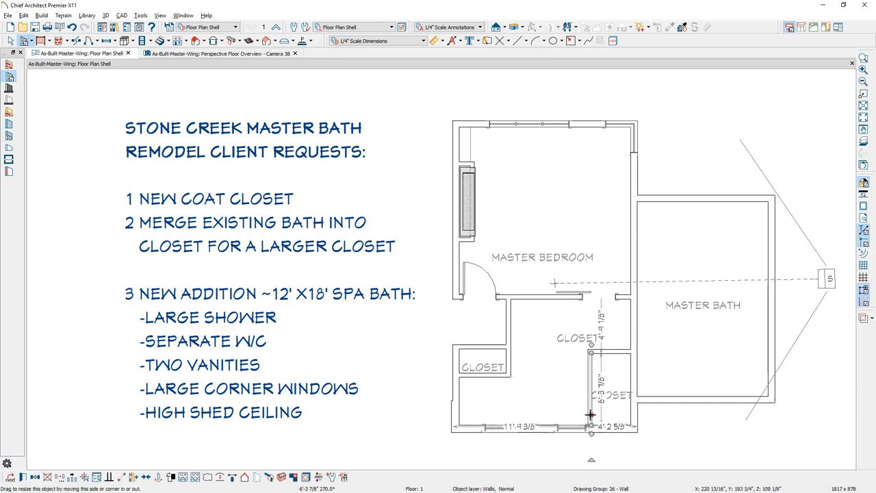
Step: Set the distance from the small corner room's long wall to the outside of the addition-side wall to 3'-10"
left_click(612, 427)
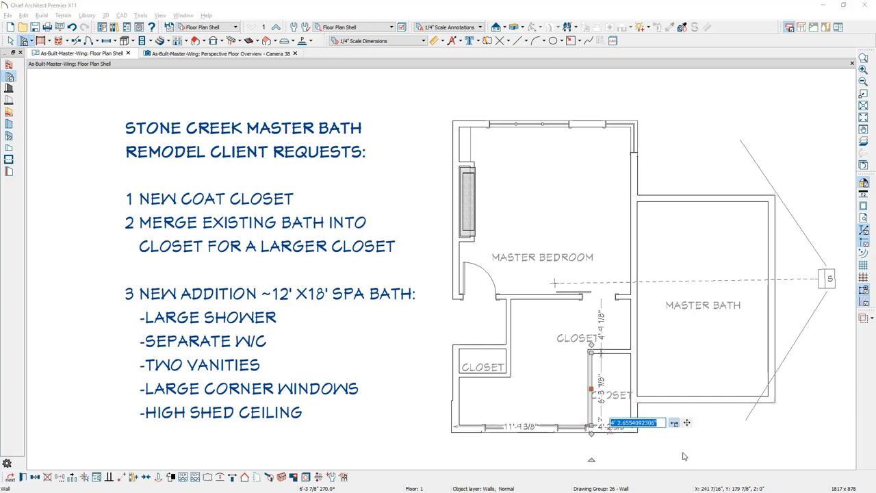
type("3")
type("'-1")
type("0")
key("Return")
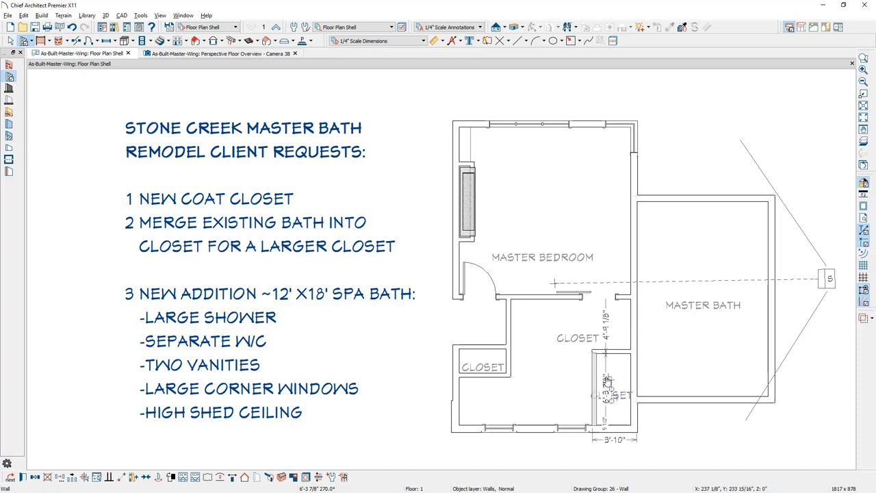
Step: Lengthen the corner room's long interior wall to 6'-10.5" by moving its upper end
left_click(607, 375)
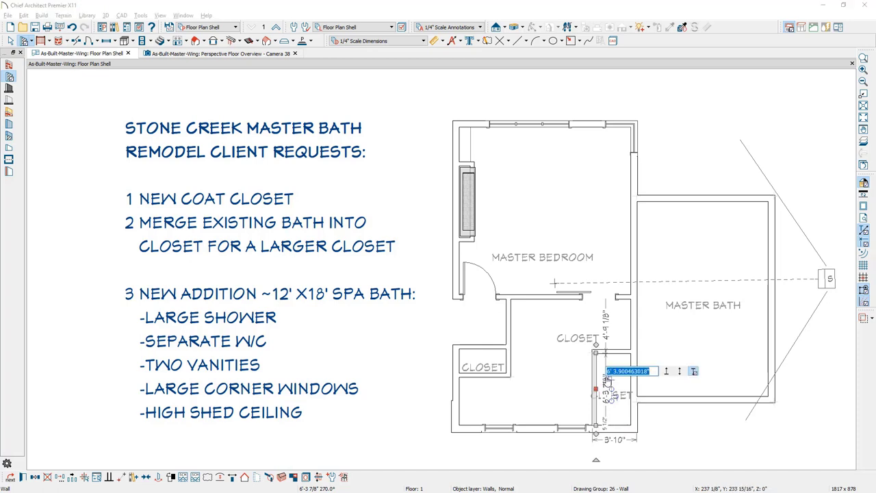
type("6'10")
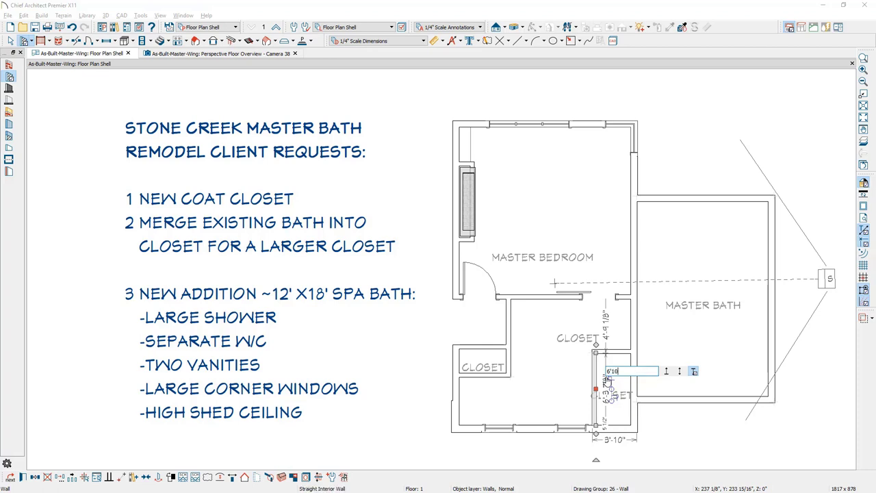
type(".5")
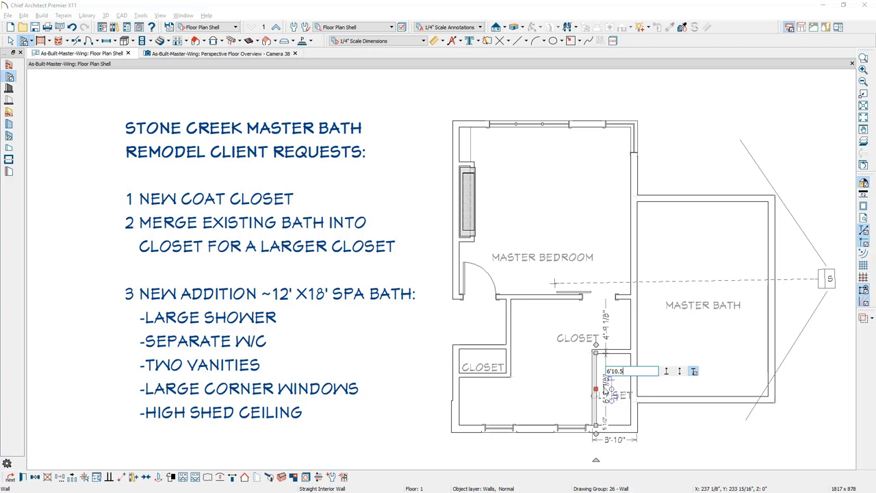
left_click(667, 373)
key("Return")
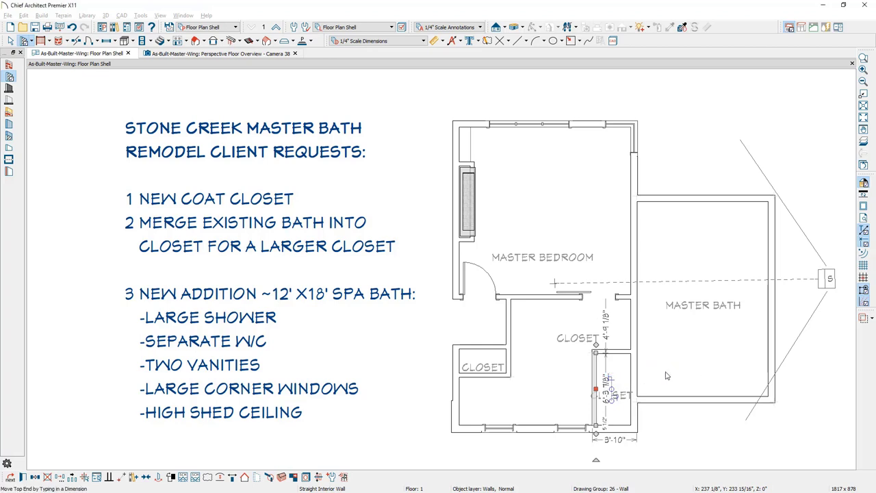
key("Escape")
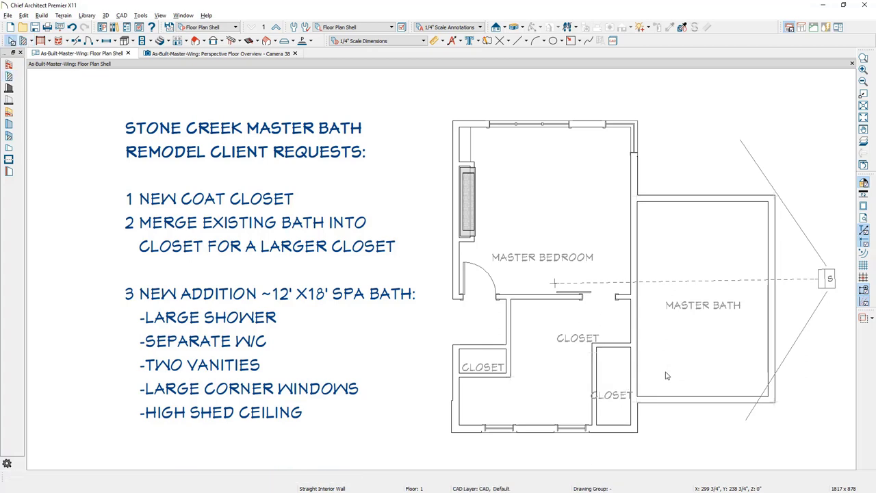
Step: Set the small corner room's type to Master Bath and rename it WC
left_click(618, 380)
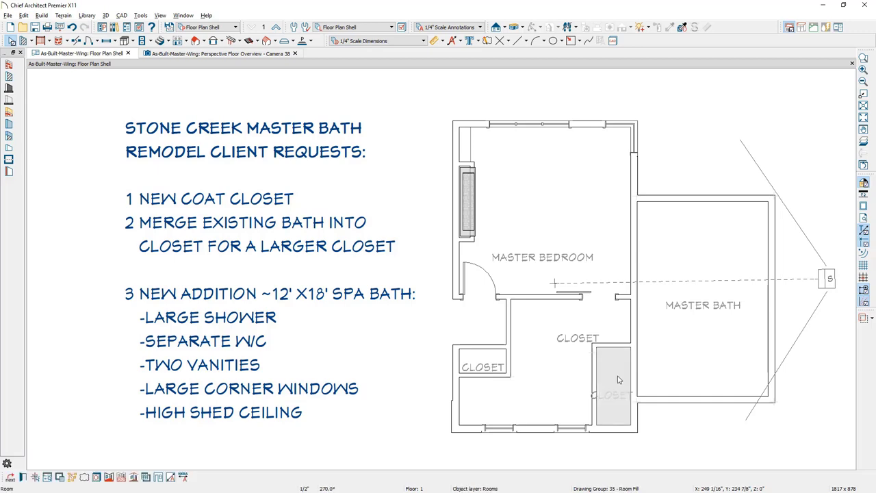
double_click(619, 379)
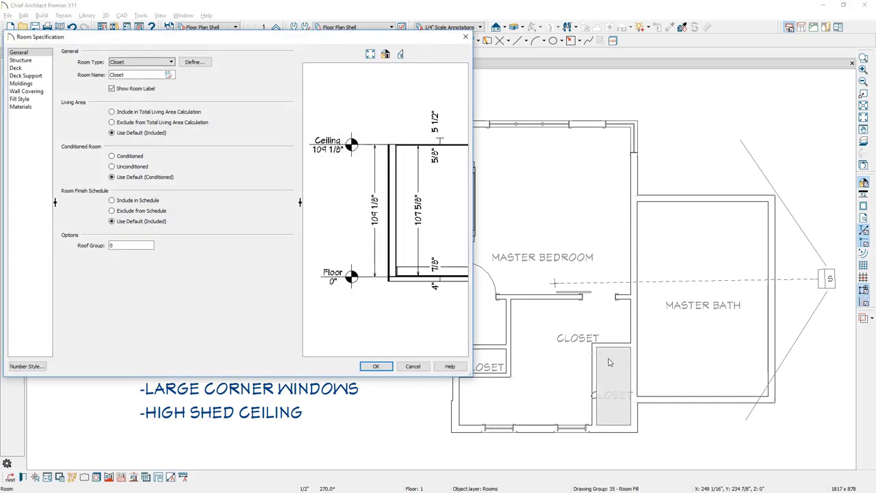
left_click(170, 61)
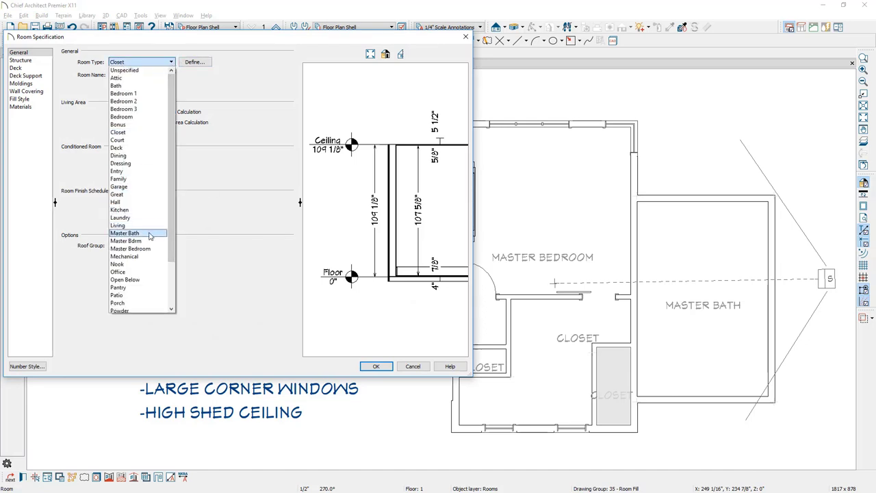
left_click(125, 233)
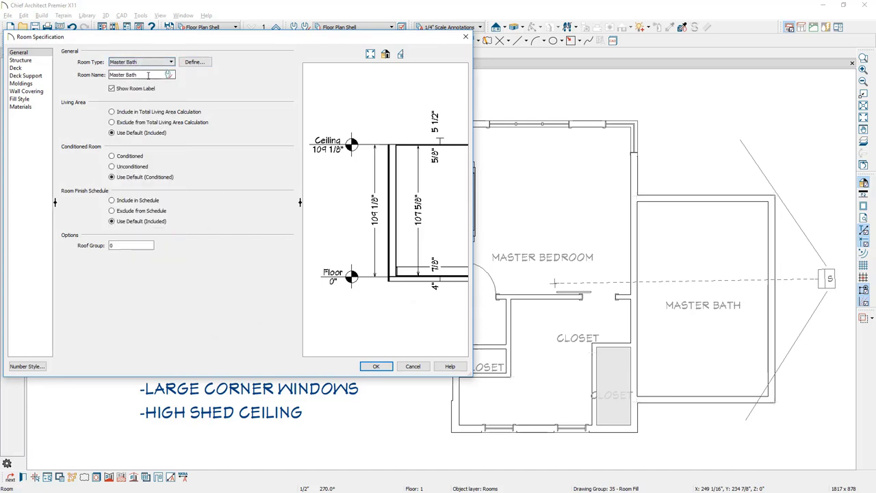
left_click_drag(148, 78, 96, 85)
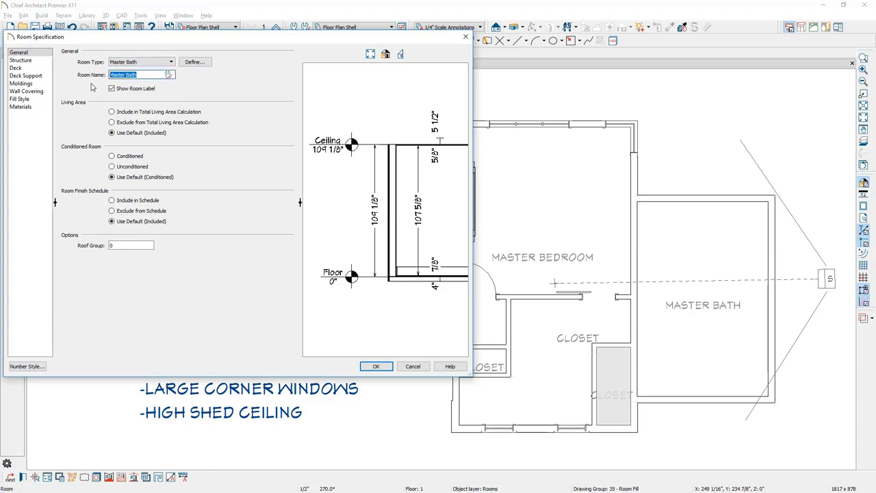
type("WC")
left_click(376, 367)
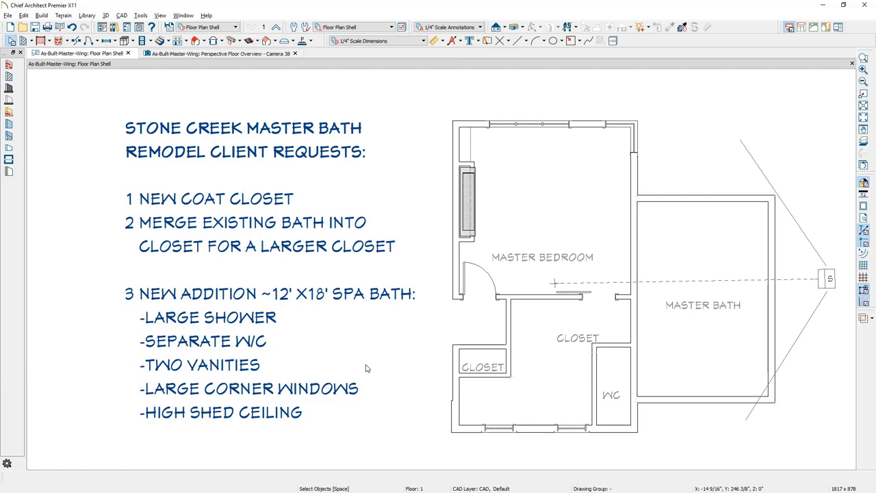
Step: Delete the pocket door between the master bedroom and large closet, and copy the bedroom's hinged entry door onto the coat closet's front wall
left_click(605, 304)
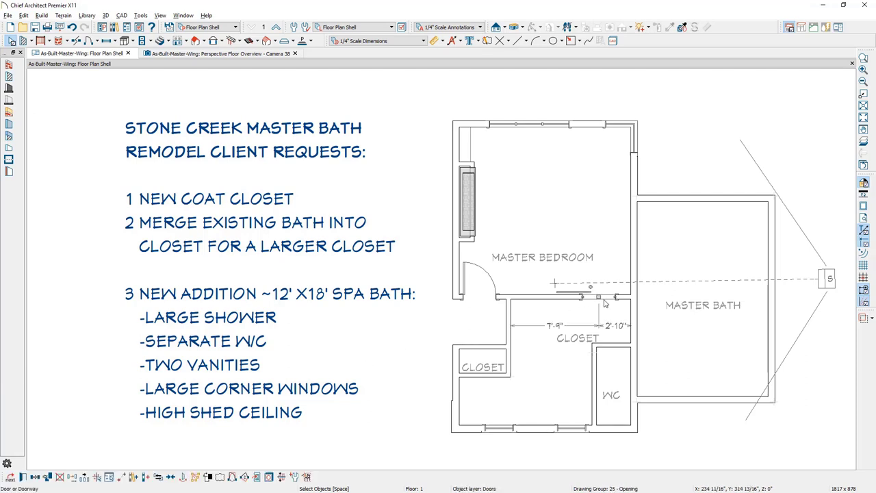
key("Delete")
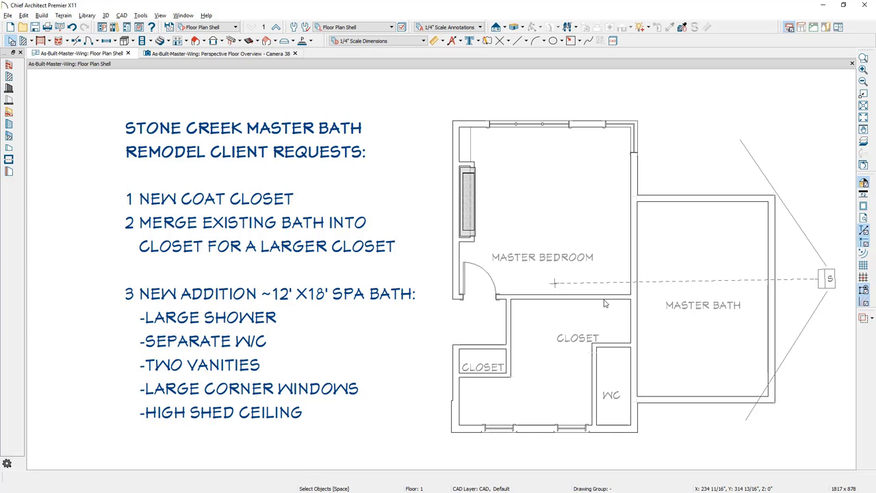
left_click(482, 297)
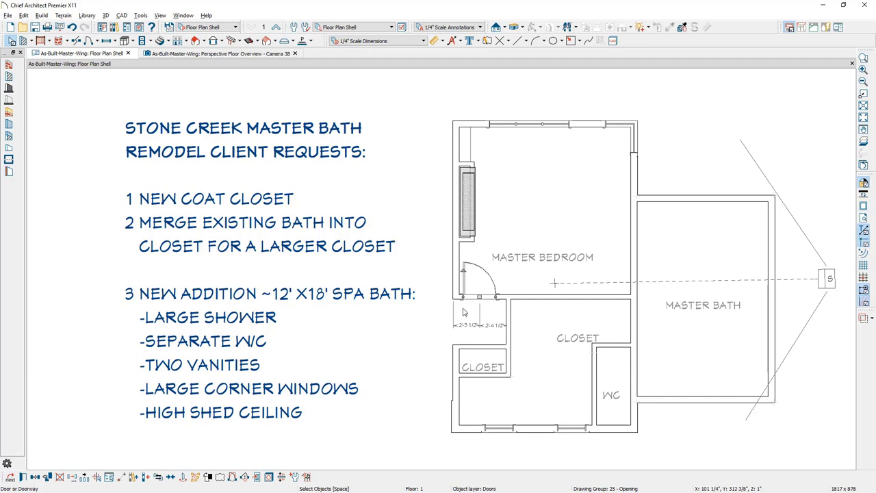
left_click(35, 479)
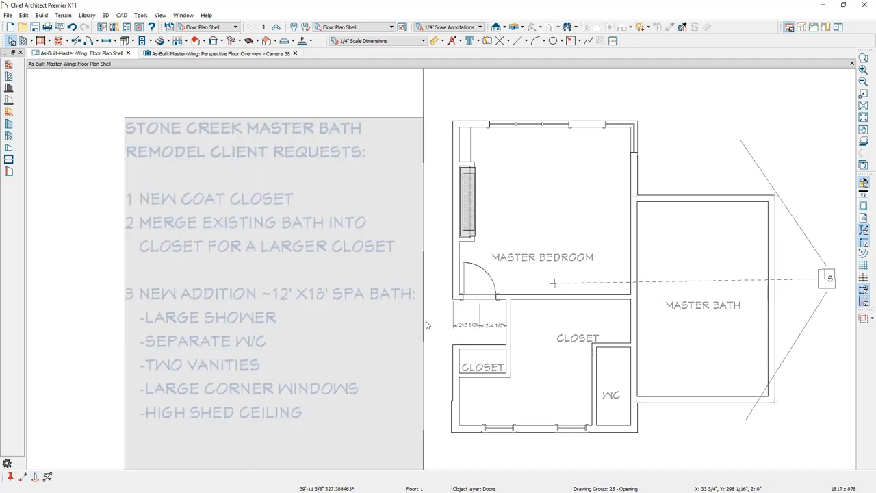
mouse_move(478, 329)
left_mouse_down()
mouse_move(469, 363)
mouse_move(479, 334)
left_mouse_up()
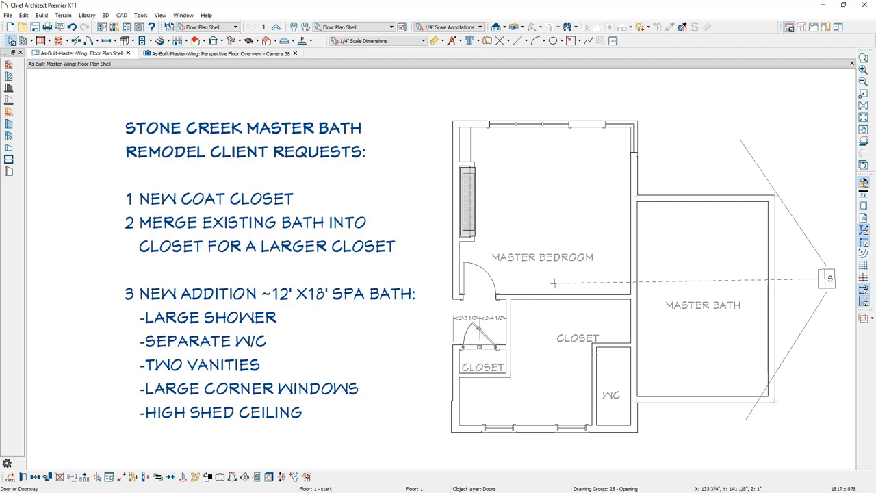
Step: Place hinged doors from the WC and the large closet into the master bath, both swinging away from the bath
left_click(89, 42)
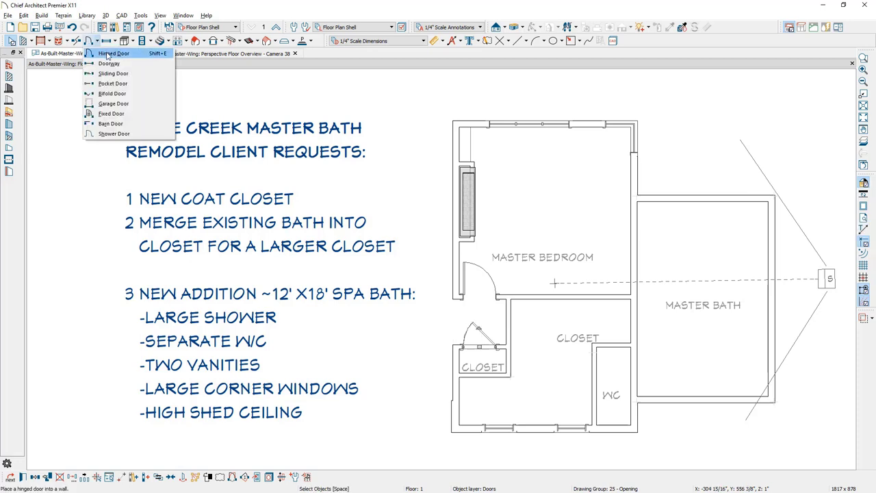
left_click(112, 53)
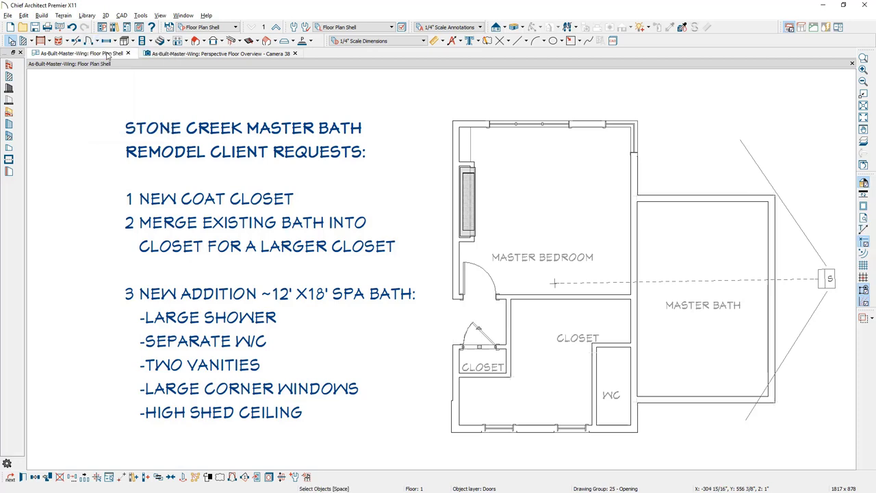
left_click(630, 366)
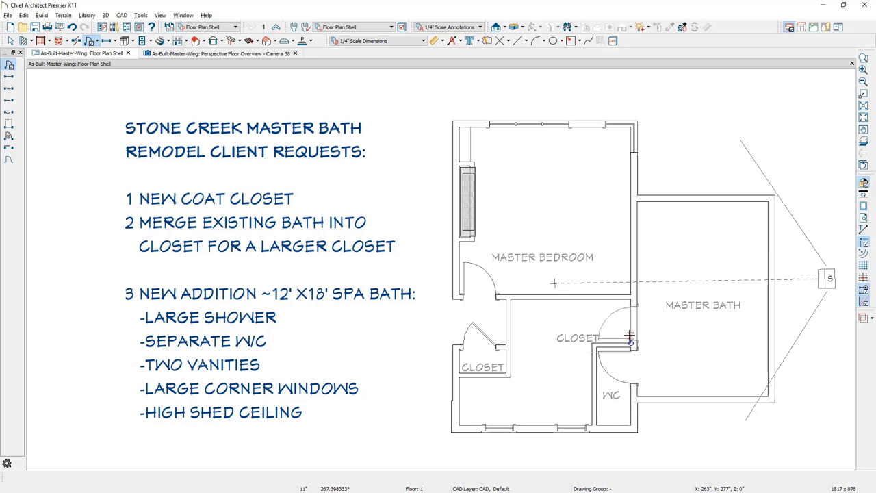
left_click(630, 335)
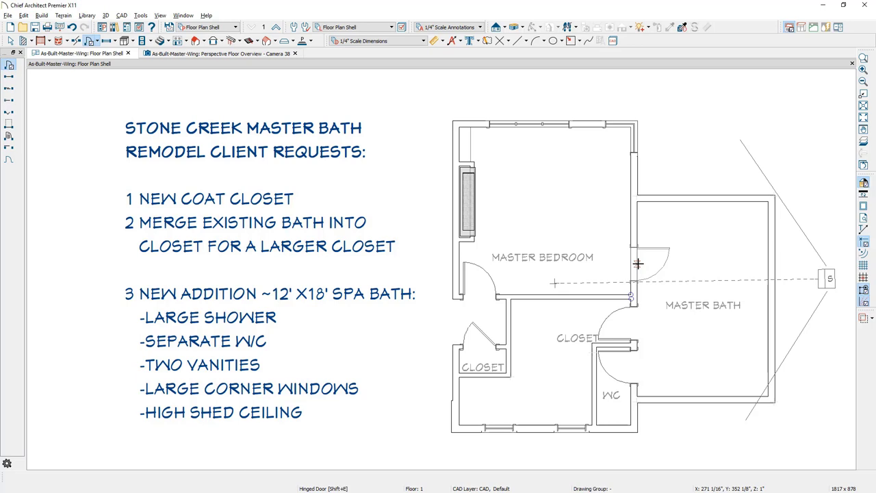
key("space")
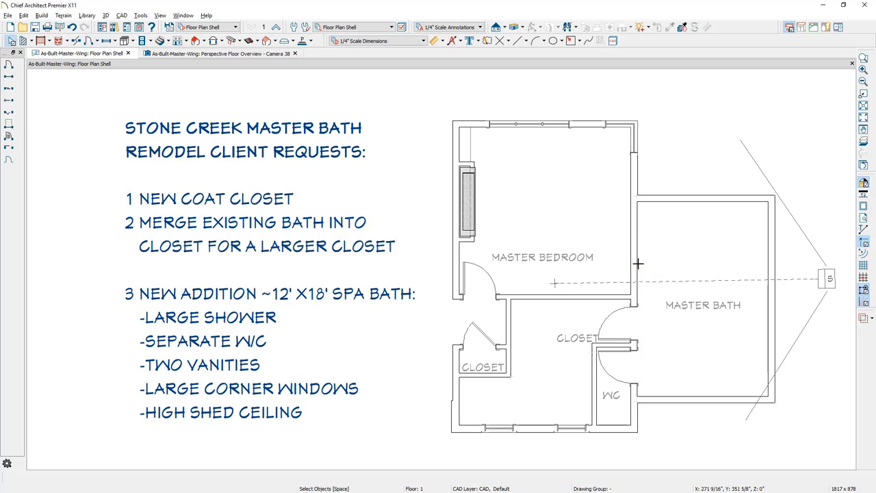
left_click(634, 327)
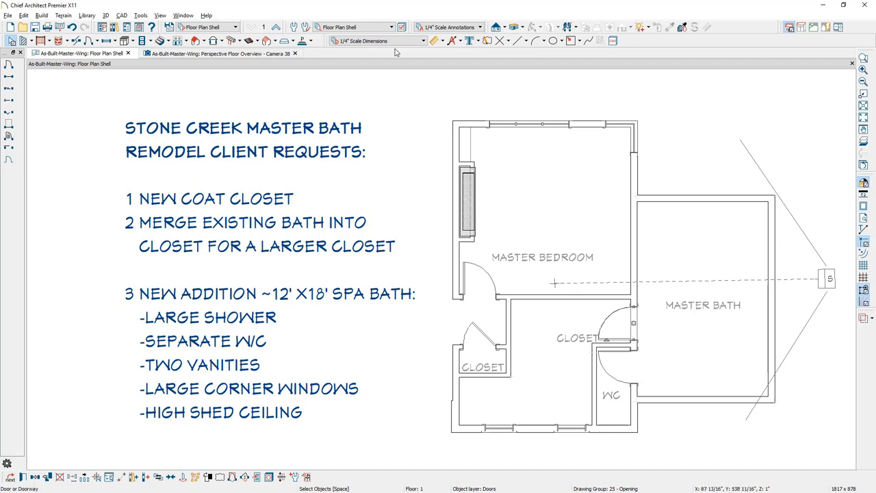
Step: Place a pocket door in the wall between the master bedroom and the master bath
left_click(97, 42)
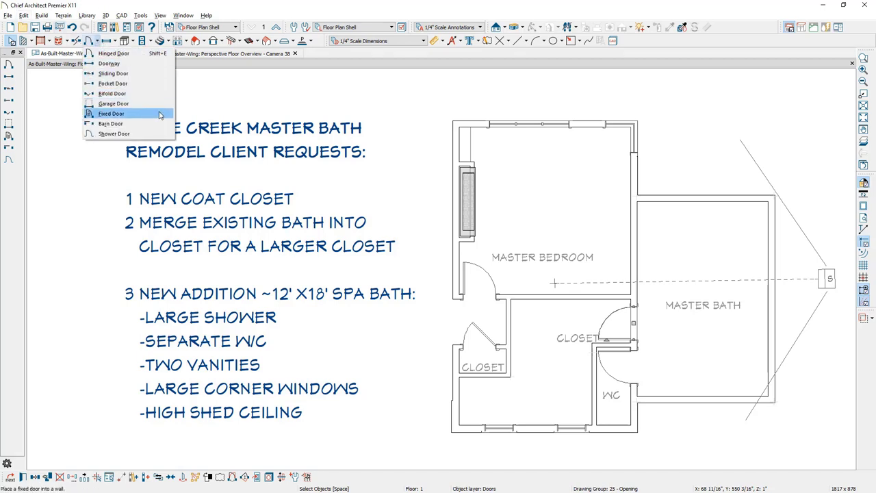
left_click(152, 83)
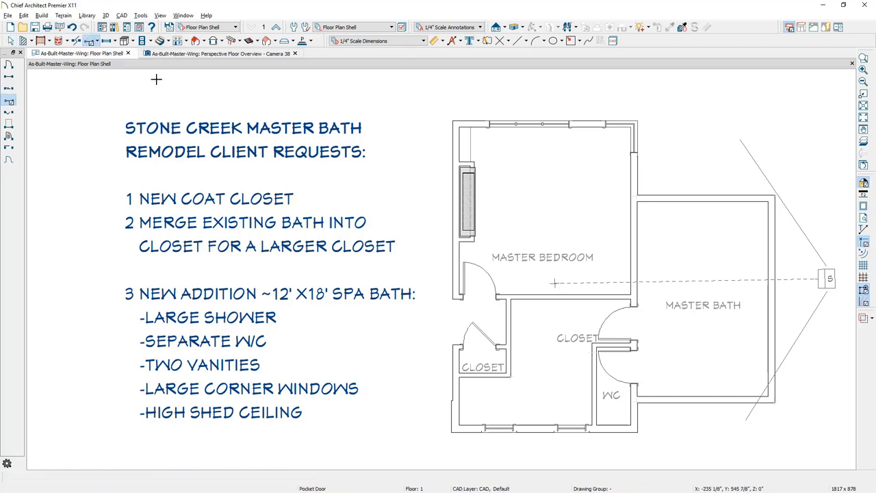
left_click(632, 272)
key("space")
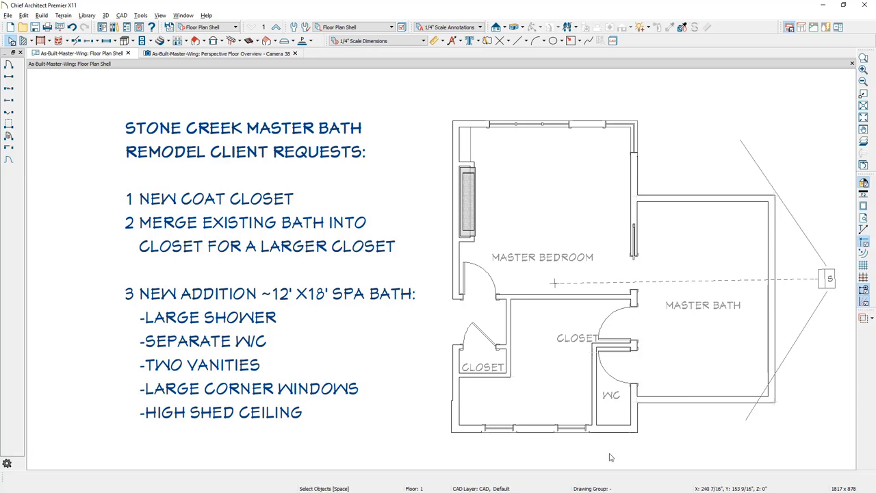
Step: Move the closet's exterior window nearest the WC along the wall into the WC and center it on that room
scroll(608, 448, "up", 2)
scroll(607, 448, "up", 1)
middle_click_drag(620, 442, 445, 369)
left_click(414, 363)
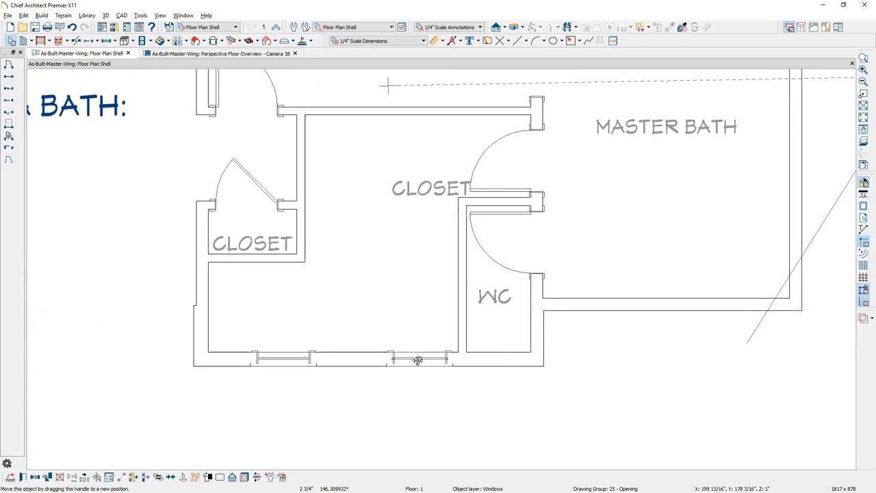
left_click_drag(467, 363, 496, 360)
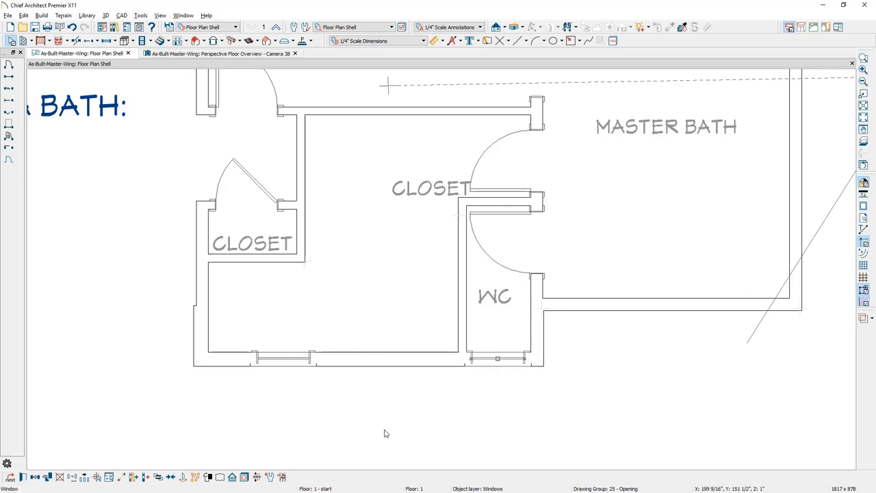
left_click(171, 481)
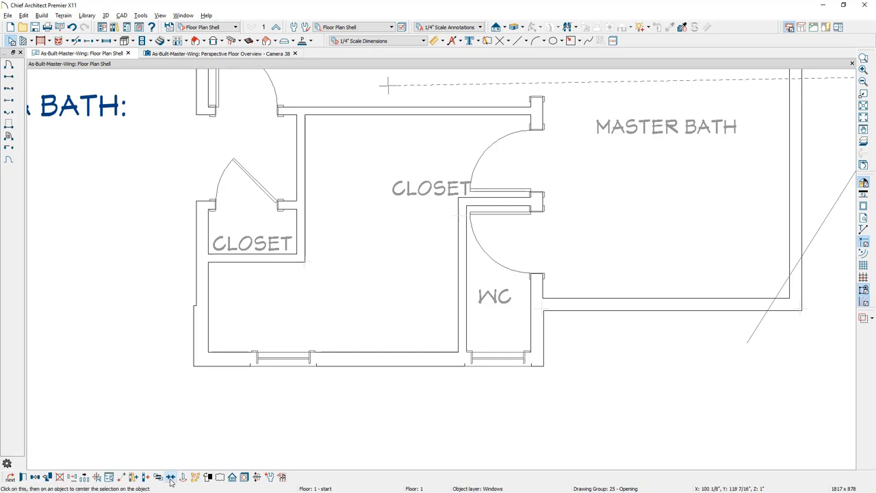
left_click(502, 343)
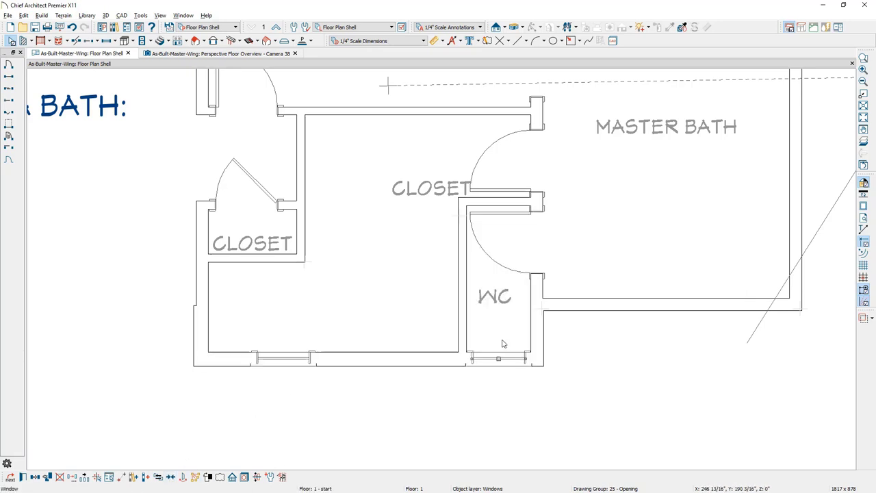
Step: Check the width of the large closet's remaining window in its specification
left_click(288, 360)
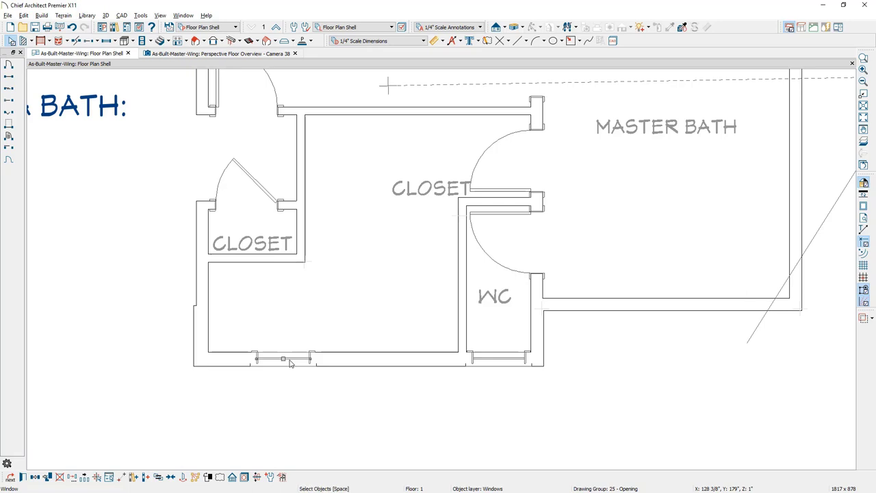
double_click(290, 362)
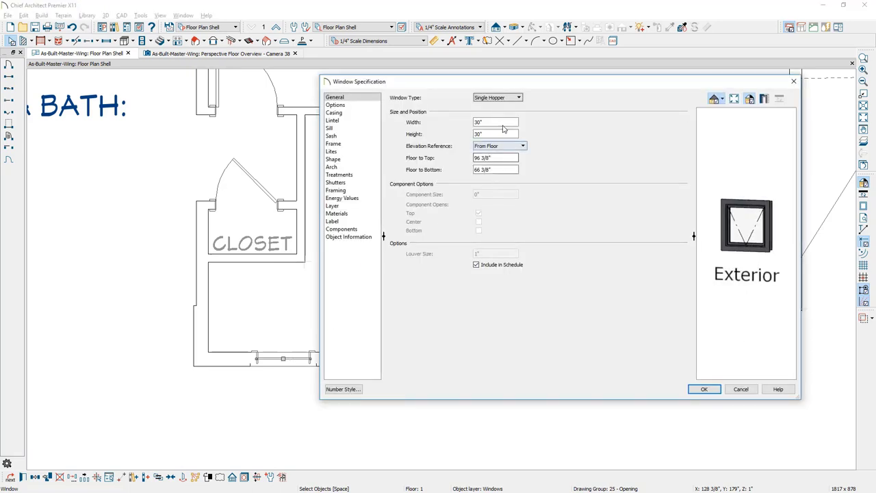
left_click(716, 389)
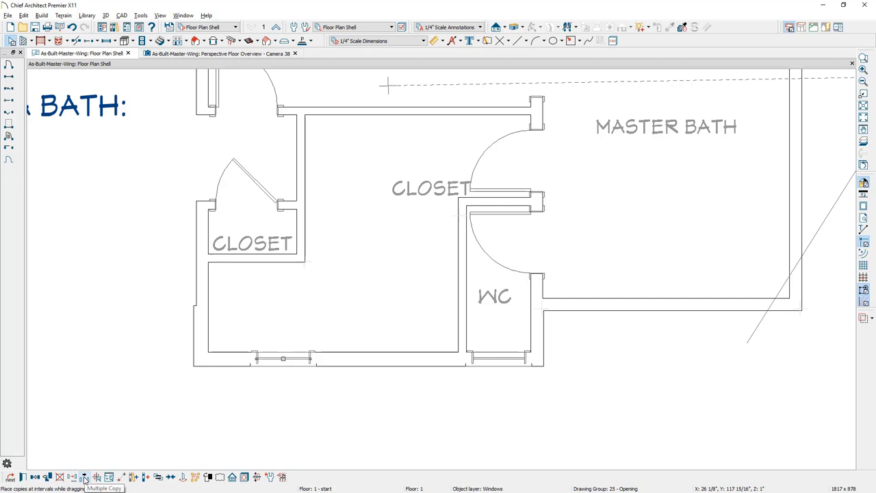
Step: Multiple-copy the closet window twice toward the WC at a 32" offset, and combine the three windows into a mulled unit
key("Escape")
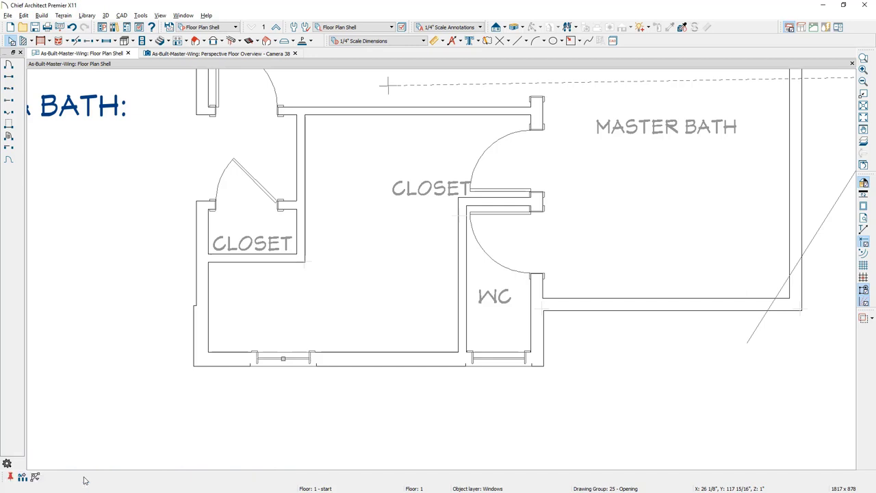
double_click(23, 478)
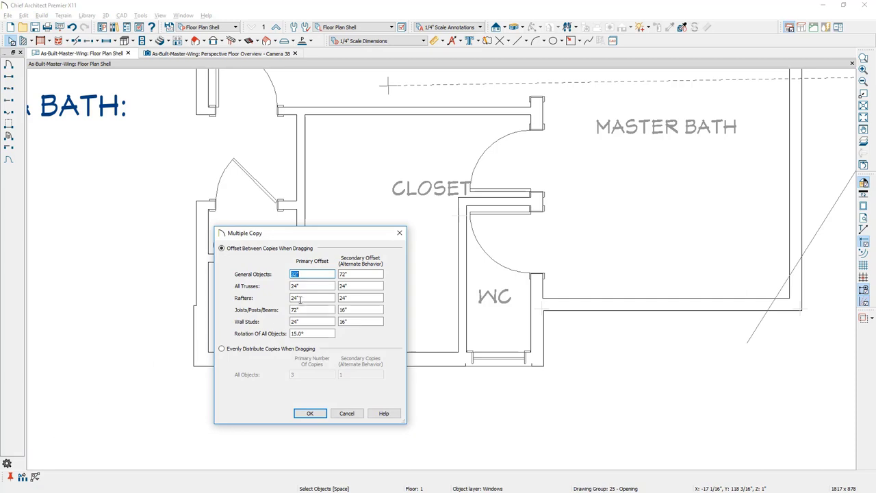
left_click(305, 273)
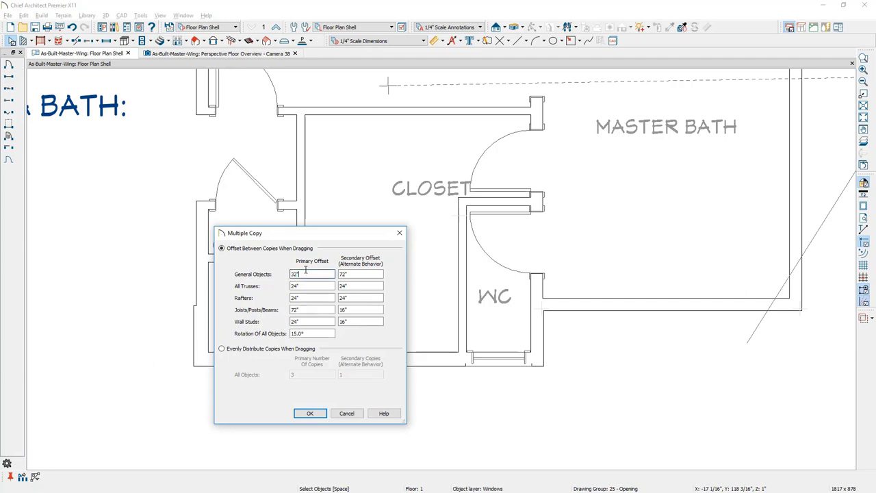
left_click(310, 412)
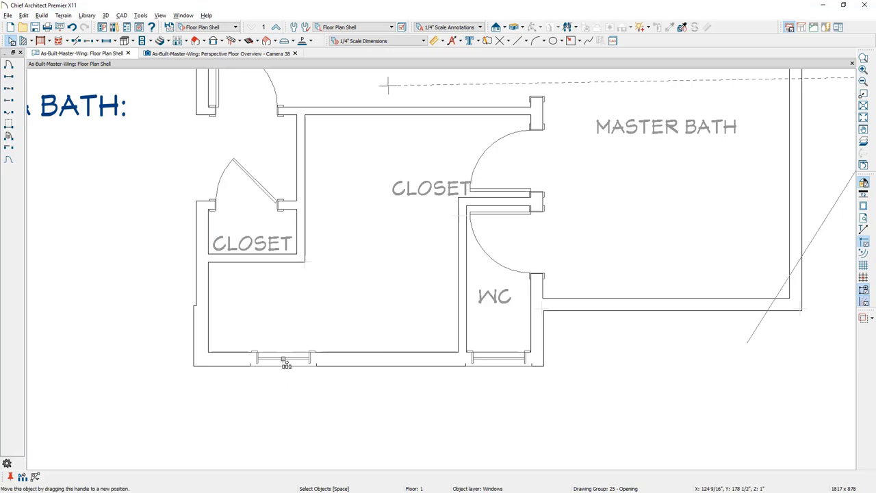
left_click_drag(286, 365, 407, 367)
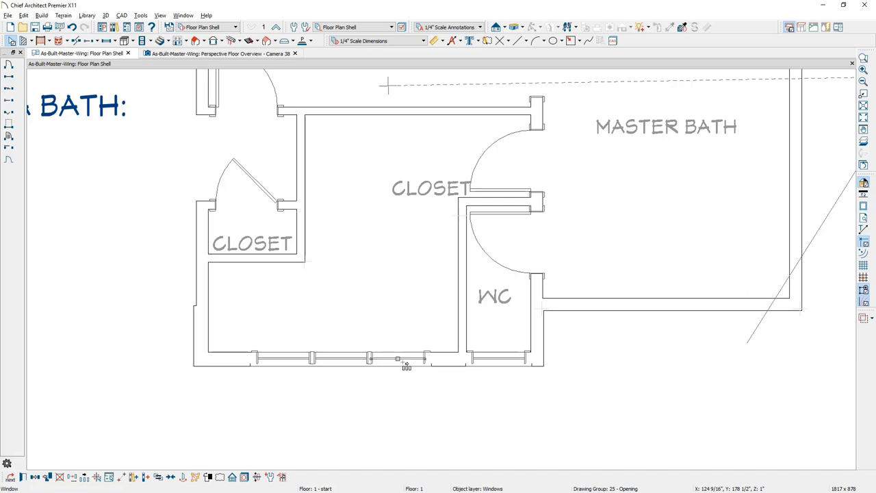
key("Escape")
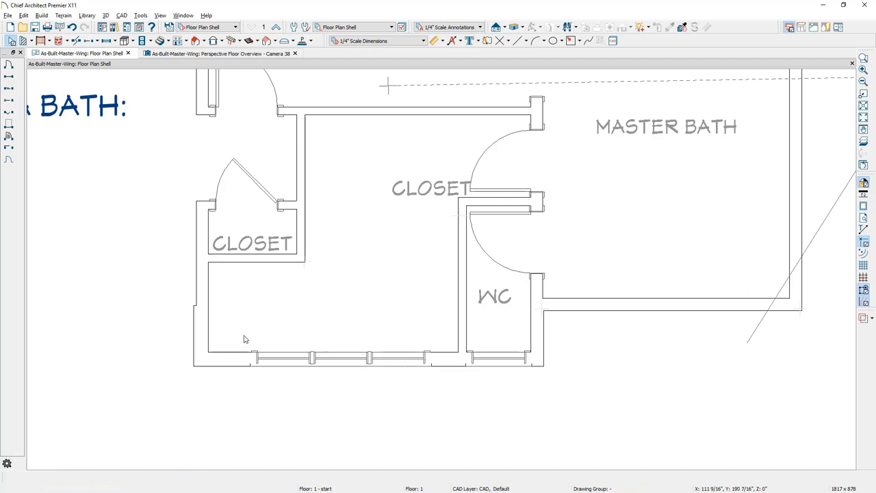
left_click_drag(232, 332, 434, 393)
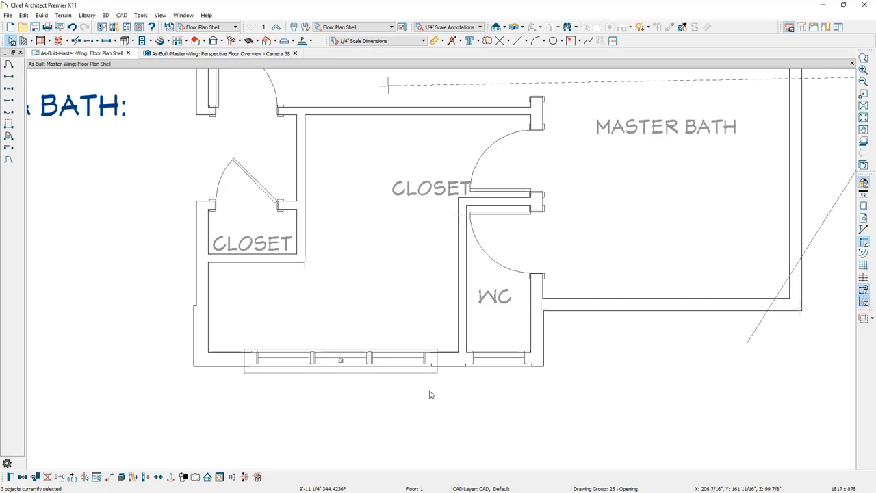
left_click(122, 479)
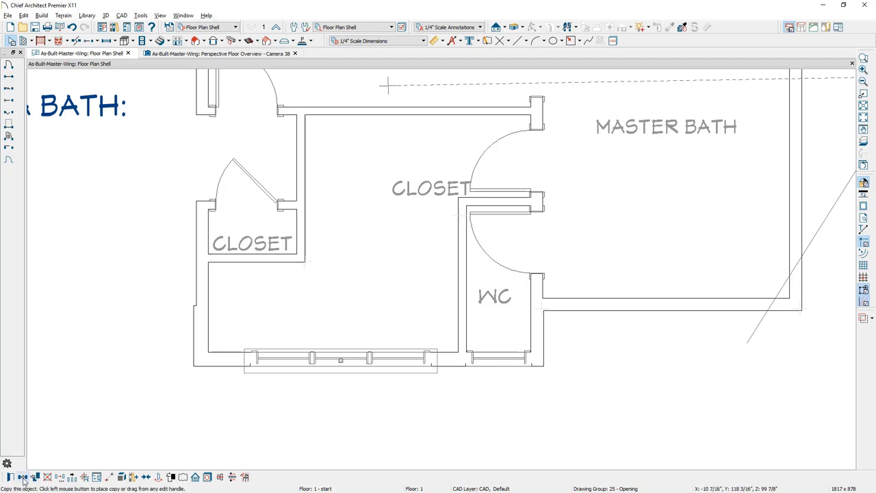
Step: Copy the mulled window unit onto the addition's lower exterior wall and center it on the master bath
left_click(70, 426)
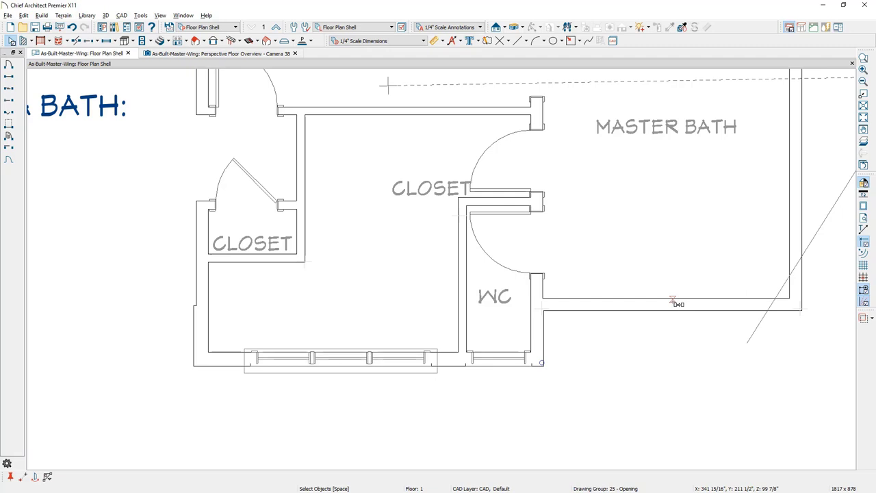
left_click(673, 303)
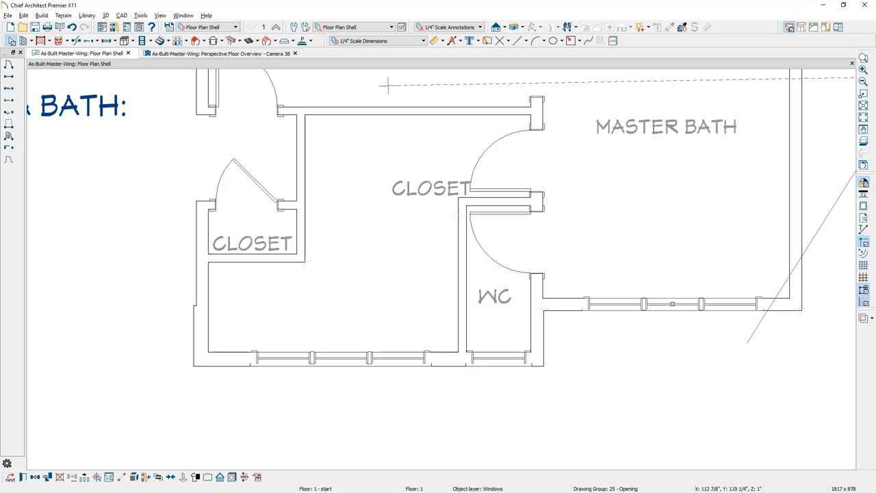
left_click(665, 174)
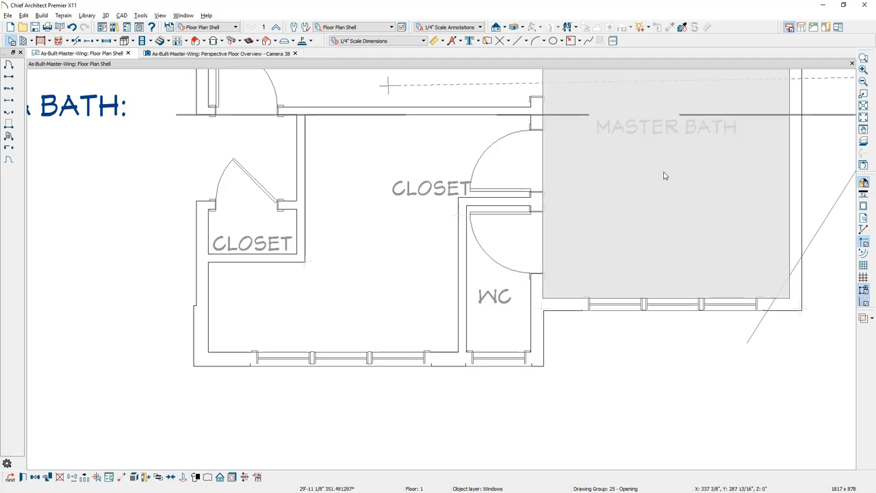
key("Tab")
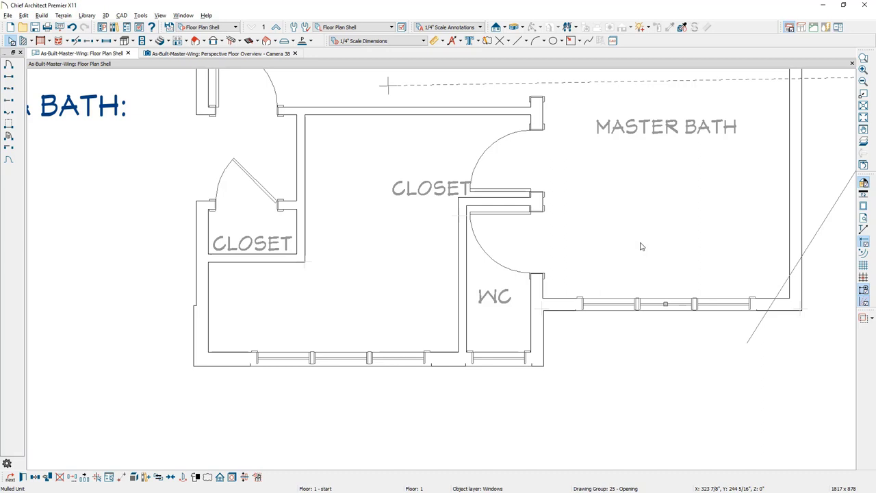
middle_click_drag(625, 231, 530, 452)
scroll(554, 293, "down", 5)
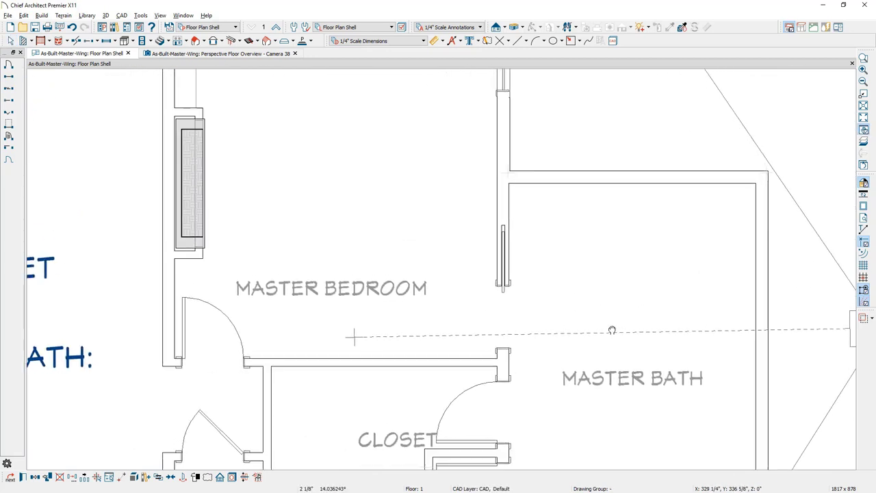
middle_click_drag(536, 289, 704, 193)
scroll(704, 194, "down", 1)
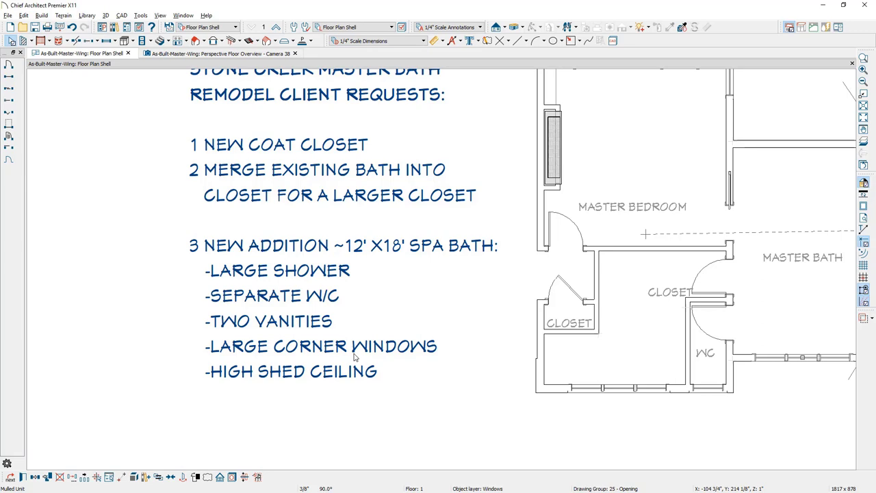
Step: Place a new window in the bath addition's upper exterior wall
middle_click_drag(632, 217, 365, 337)
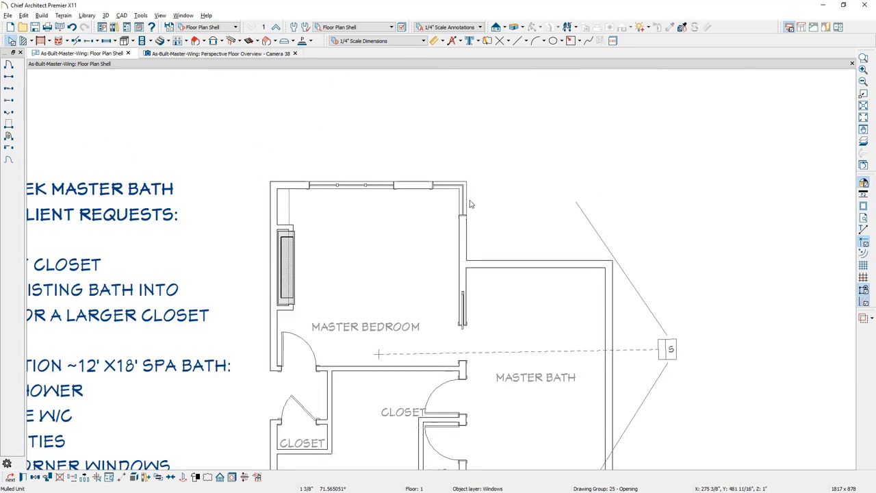
scroll(470, 204, "up", 2)
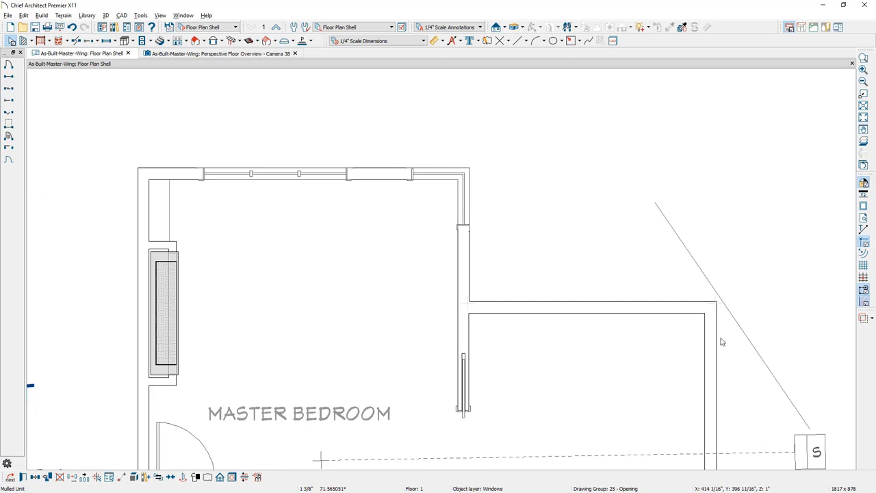
left_click(131, 41)
left_click(139, 76)
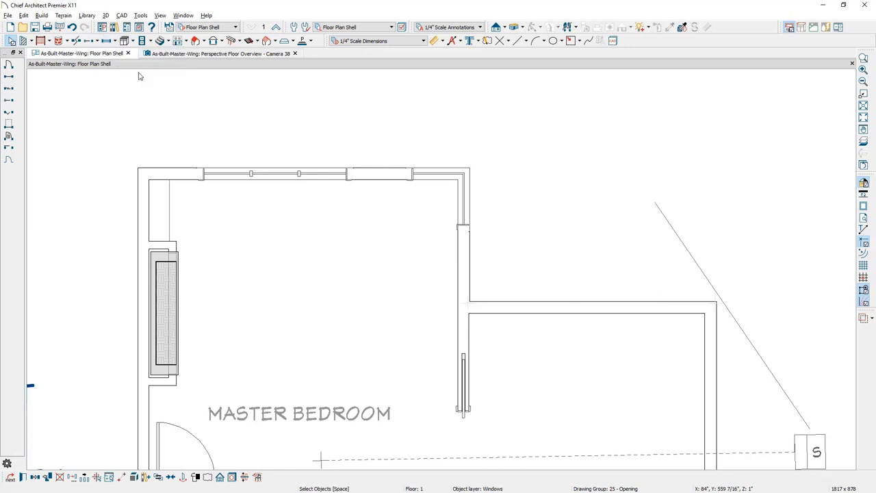
left_click(616, 307)
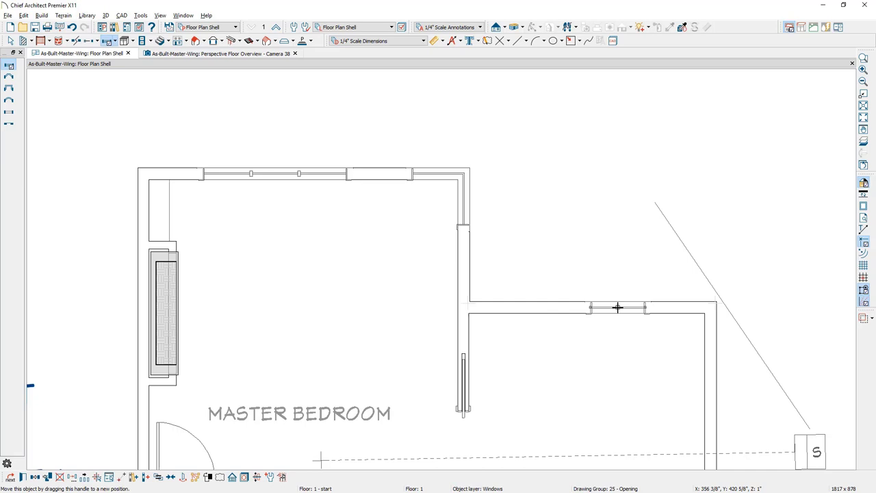
Step: Make the new addition window a Fixed Glass type, 54" wide and 72" high
double_click(616, 307)
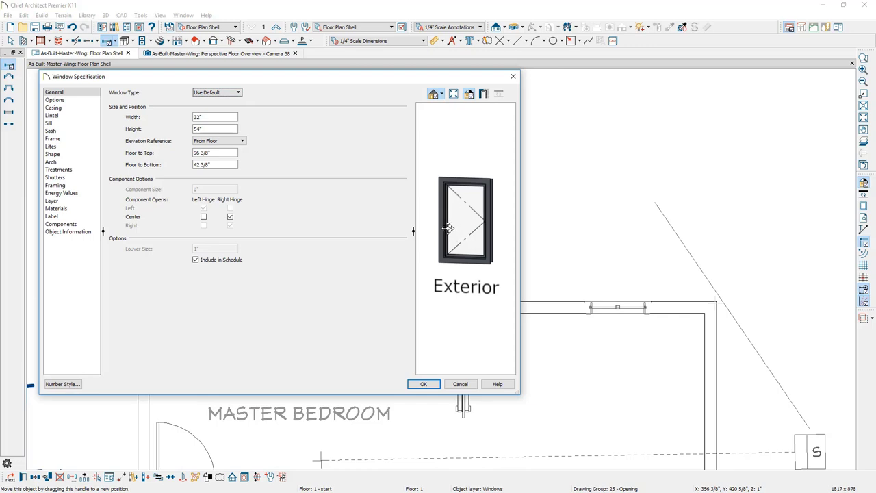
left_click(240, 93)
left_click(238, 104)
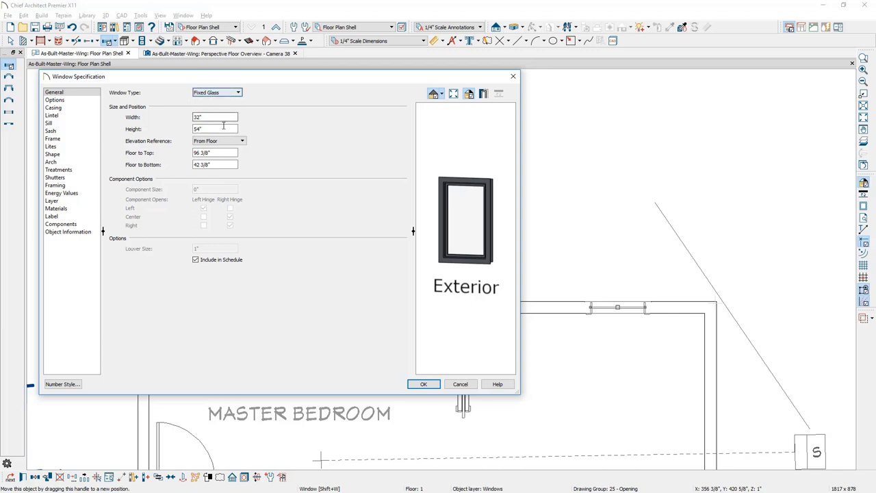
double_click(221, 118)
type("54")
key("Tab")
type("7")
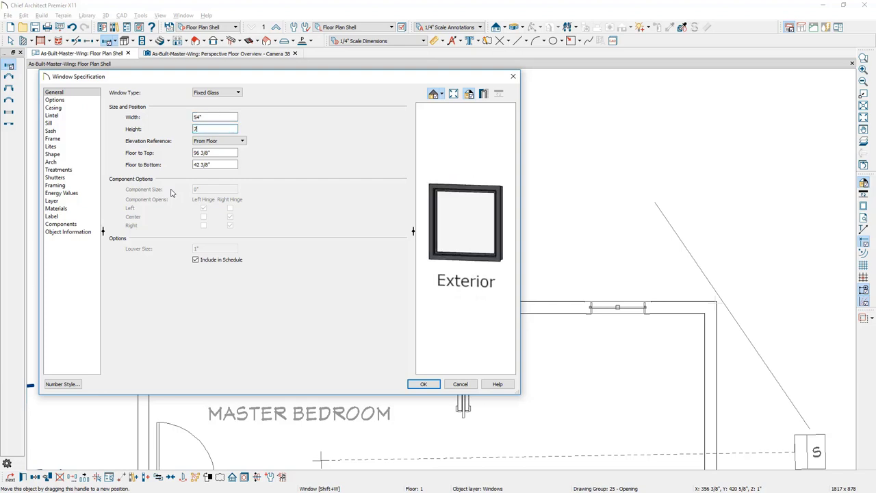
type("2")
key("Tab")
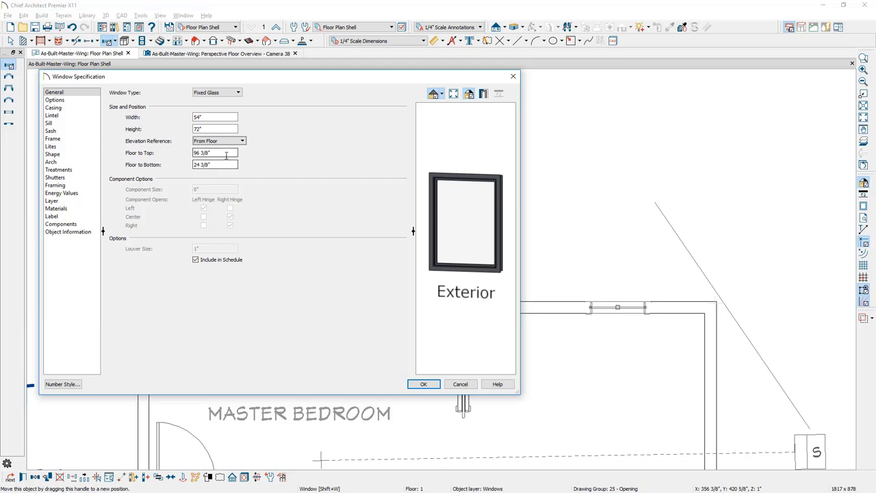
Step: Set the window's floor-to-bottom height to 23 3/8", give it tempered glass, and apply the specification
left_click(220, 165)
left_click(200, 166)
key("BackSpace")
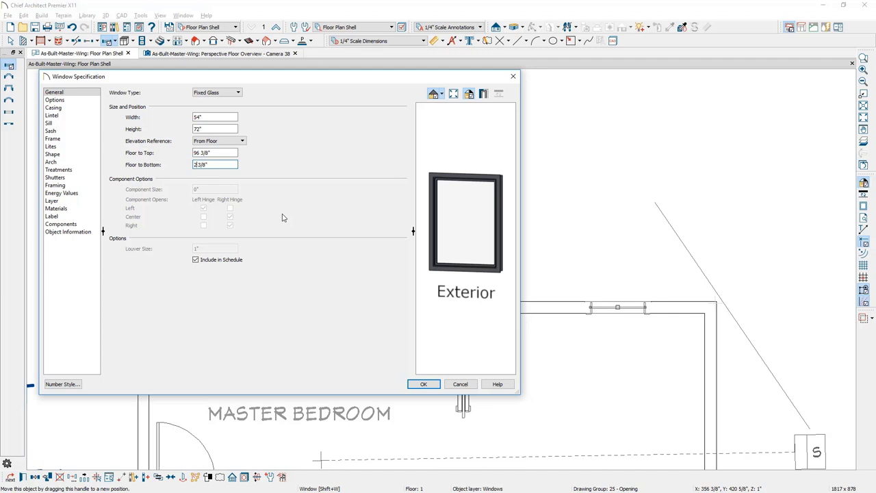
type("3")
key("Tab")
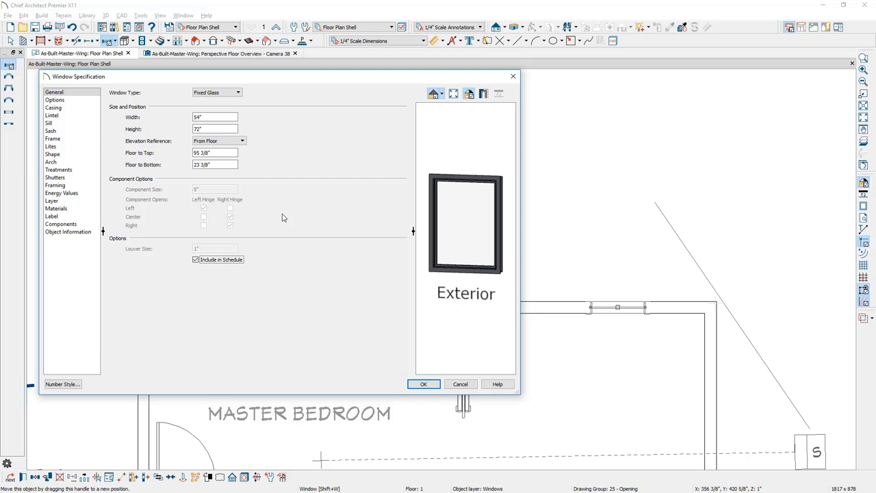
left_click(53, 102)
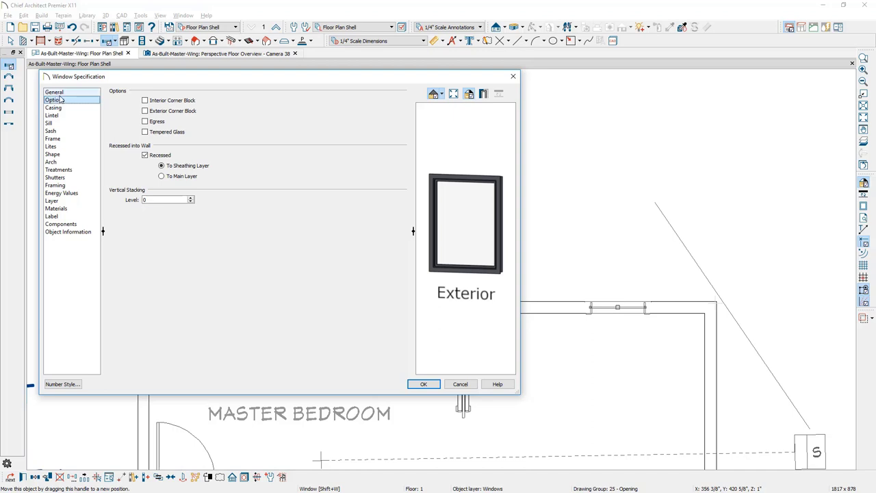
left_click(145, 132)
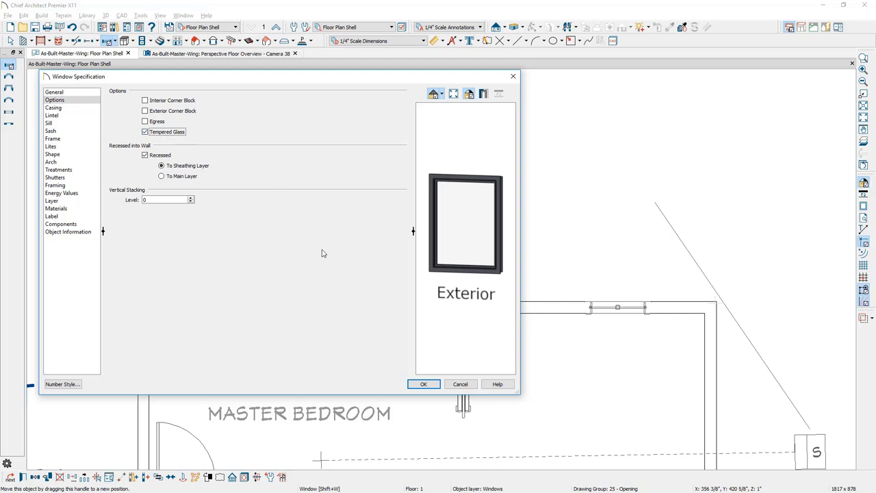
left_click(425, 386)
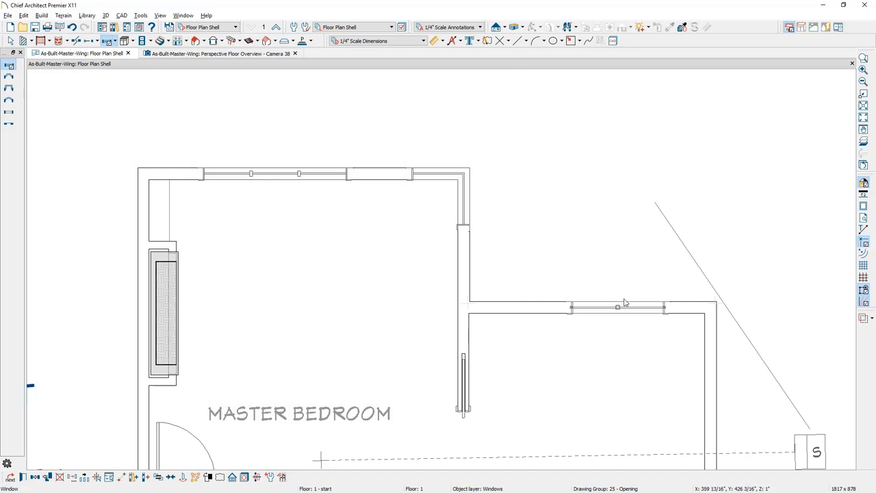
Step: Move the window to the addition's upper outer corner, and paste a copy into the adjoining side wall against the same corner
left_click_drag(619, 309, 761, 310)
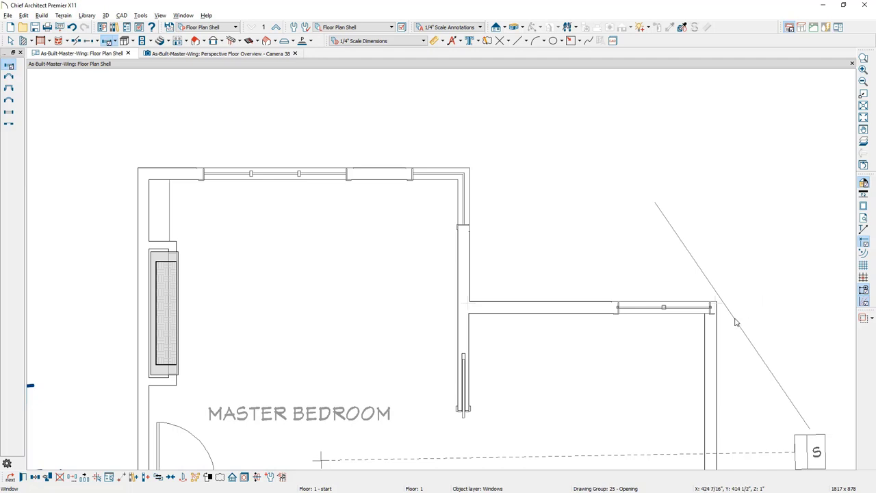
key("ctrl+v")
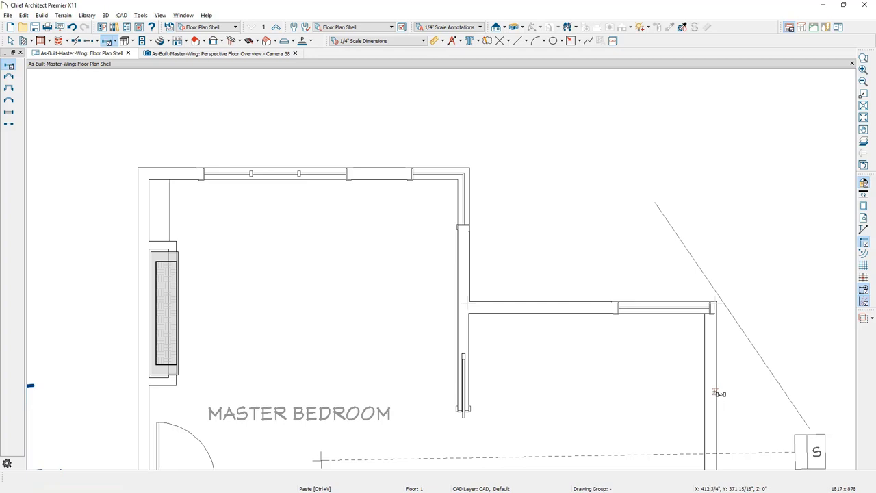
left_click(714, 393)
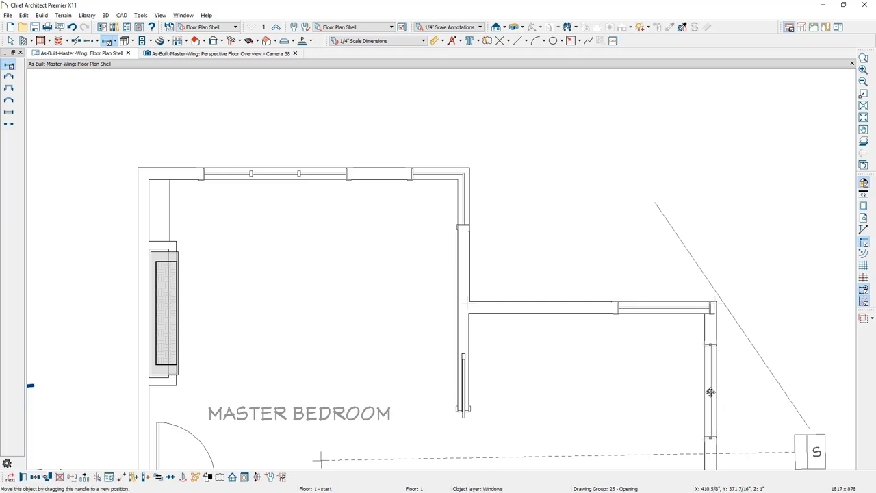
left_click_drag(721, 394, 703, 268)
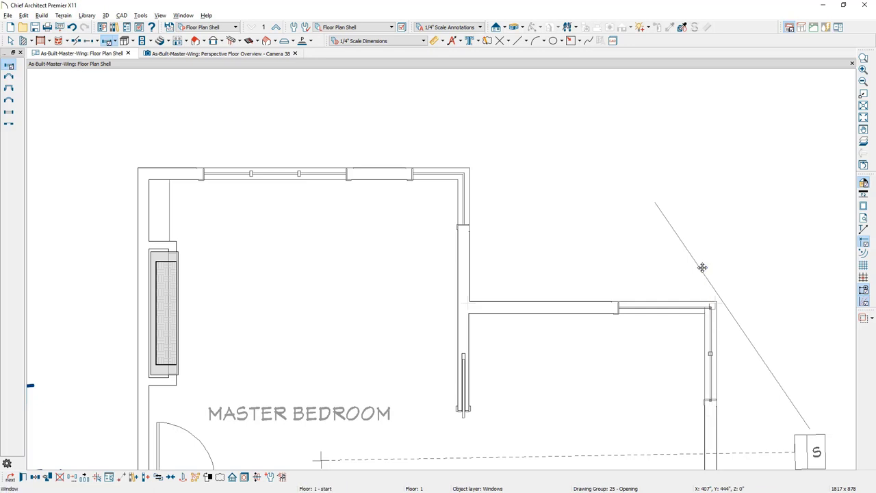
Step: Remove the corner post from the frame of the addition's new corner window
key("space")
scroll(763, 352, "up", 3)
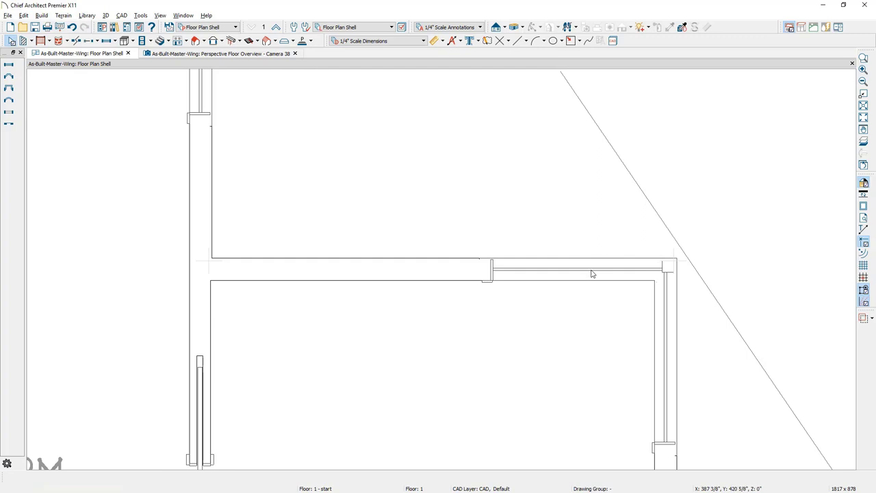
left_click(662, 331)
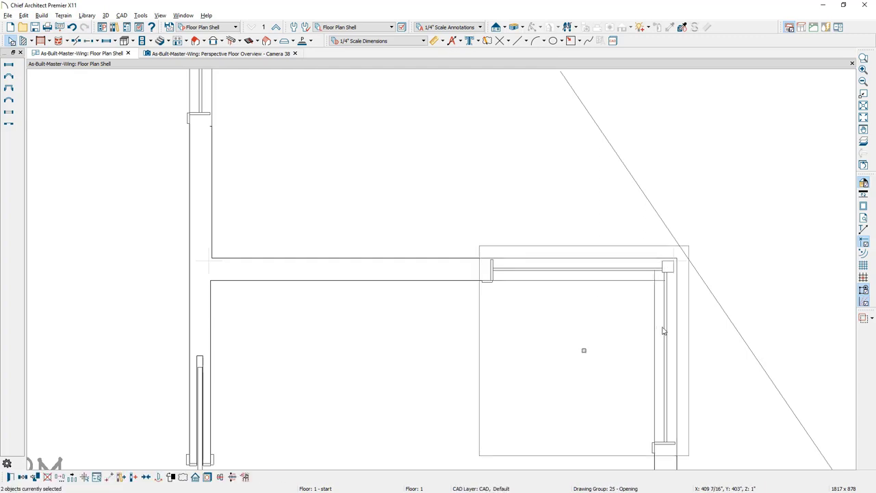
double_click(688, 391)
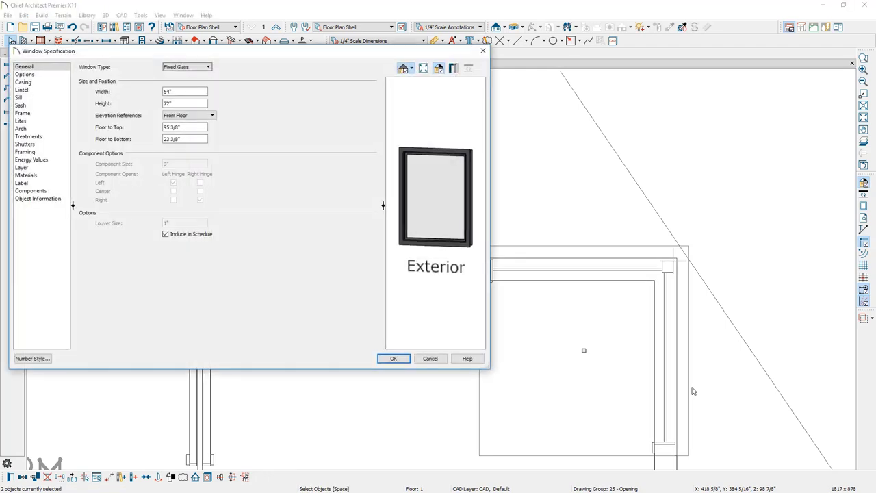
left_click(38, 114)
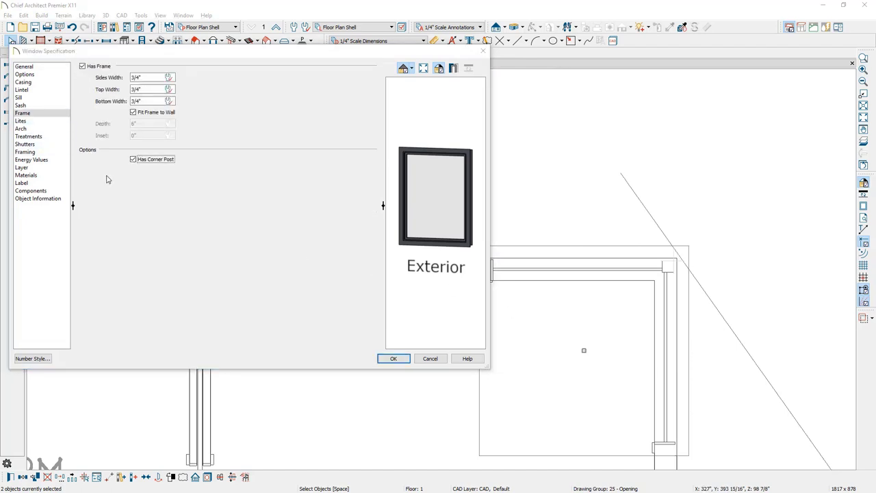
left_click(134, 160)
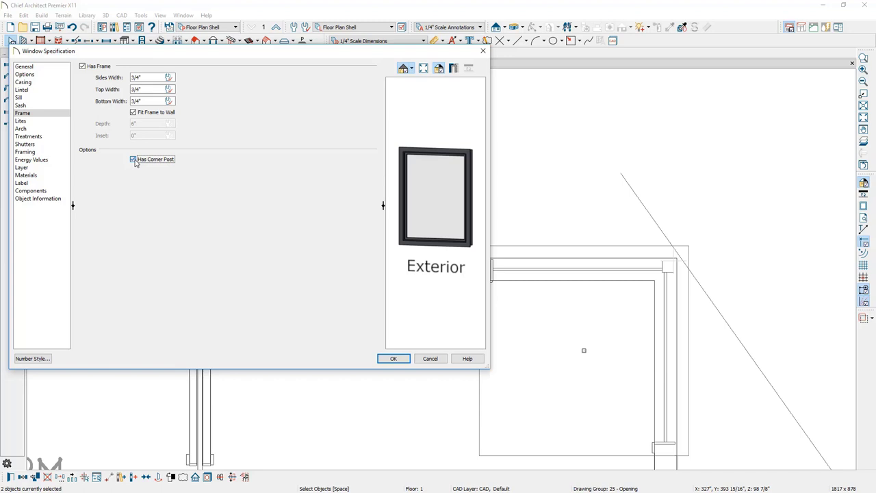
left_click(393, 358)
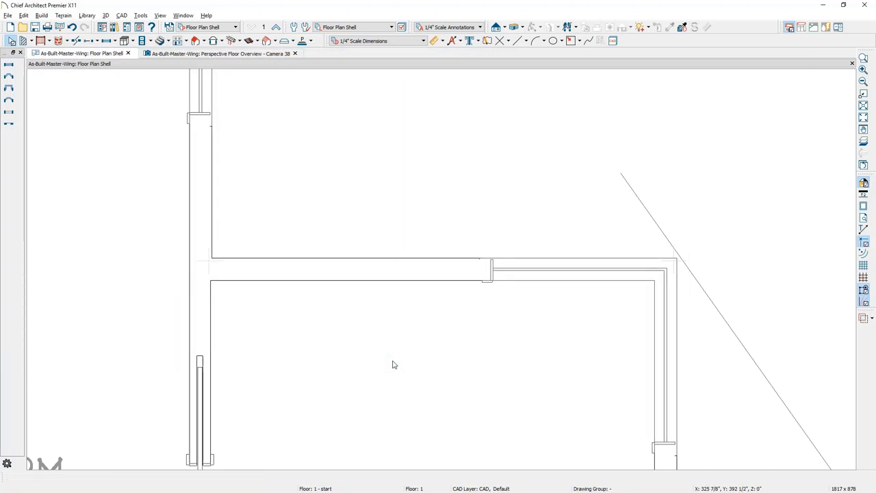
Step: Examine the new corner window and the whole remodeled wing in the existing perspective floor overview
left_click(261, 54)
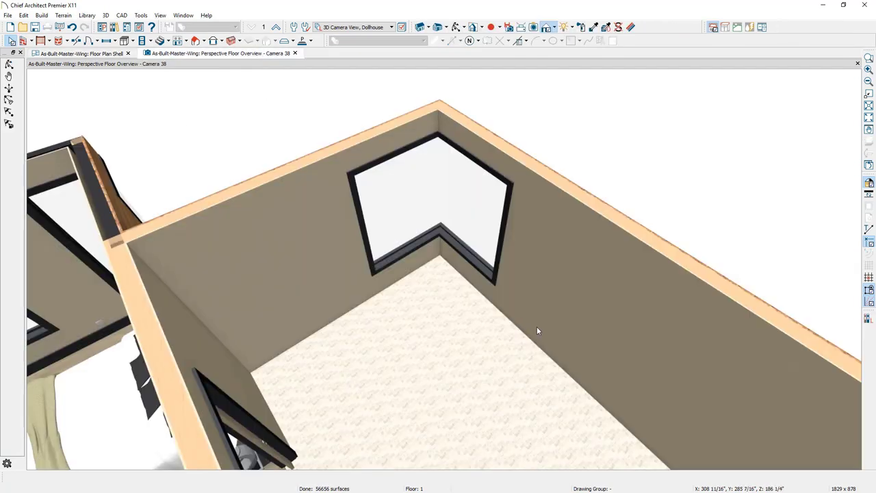
scroll(568, 334, "down", 3)
middle_click_drag(573, 336, 483, 361)
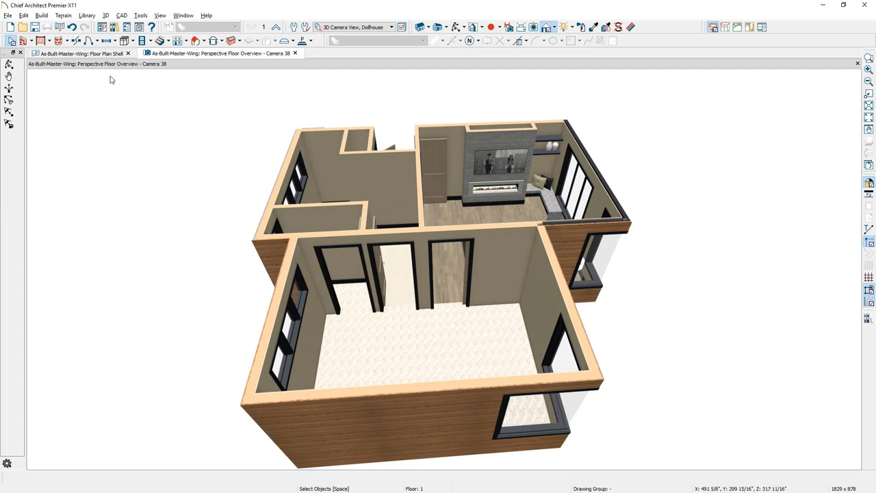
Step: Return to the floor plan and create a full camera view inside the master bath, looking toward the outer wall
left_click(99, 55)
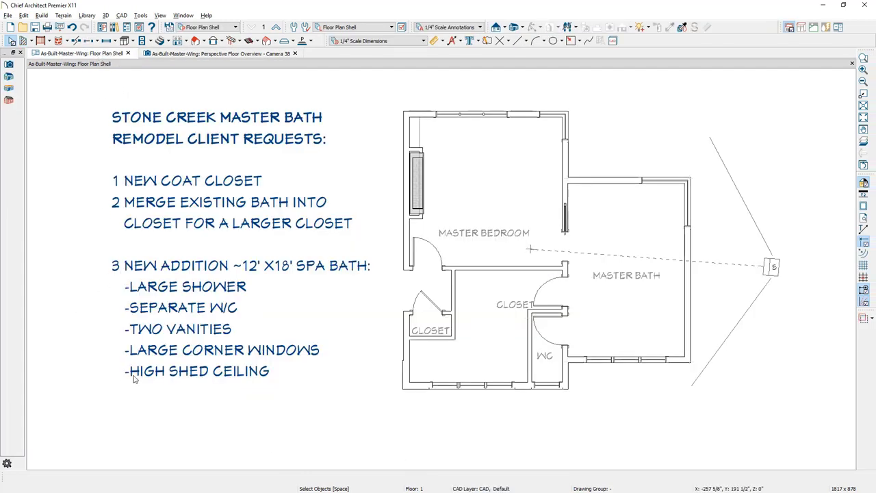
left_click(524, 26)
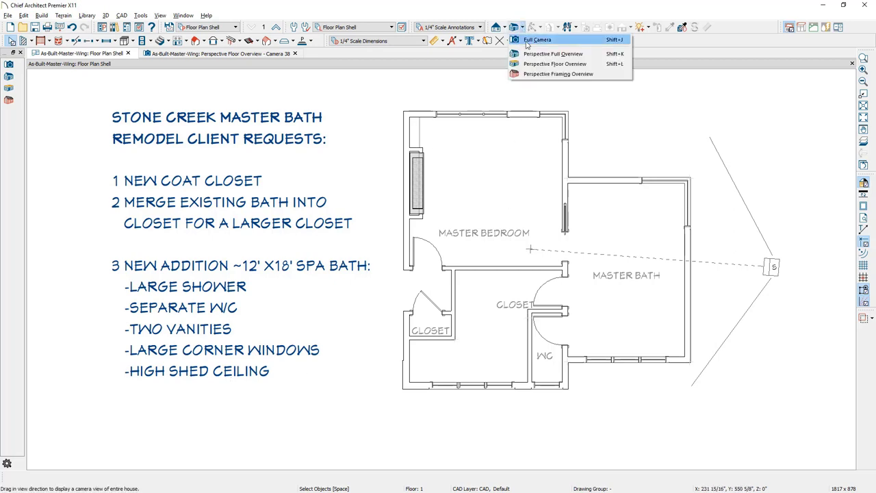
left_click(527, 41)
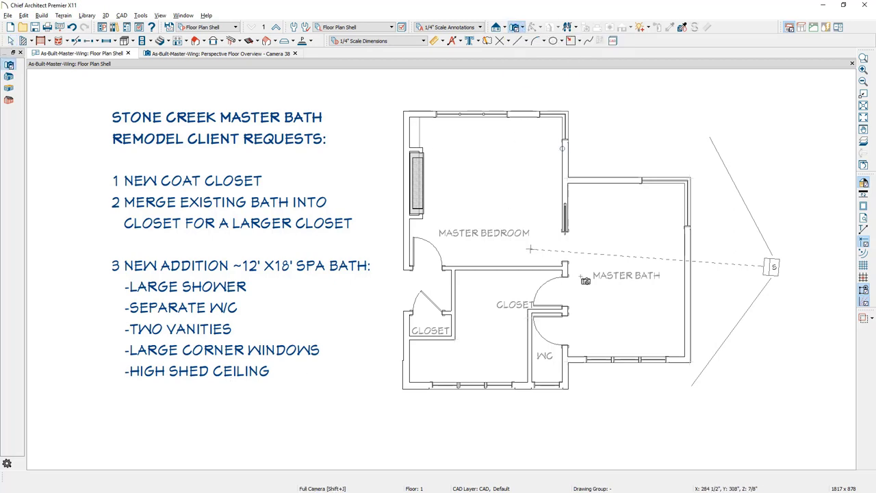
left_click_drag(581, 276, 602, 272)
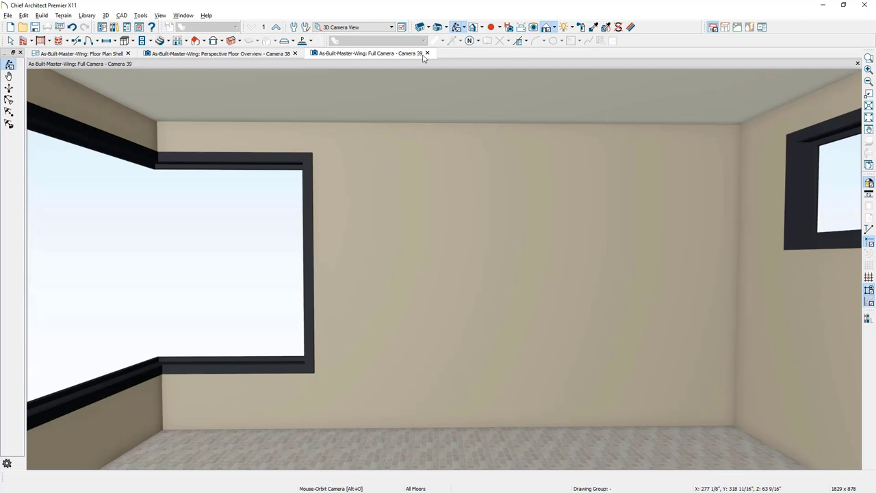
Step: Create a perspective full overview from the floor plan and orbit it to examine the unroofed addition from outside
left_click(102, 55)
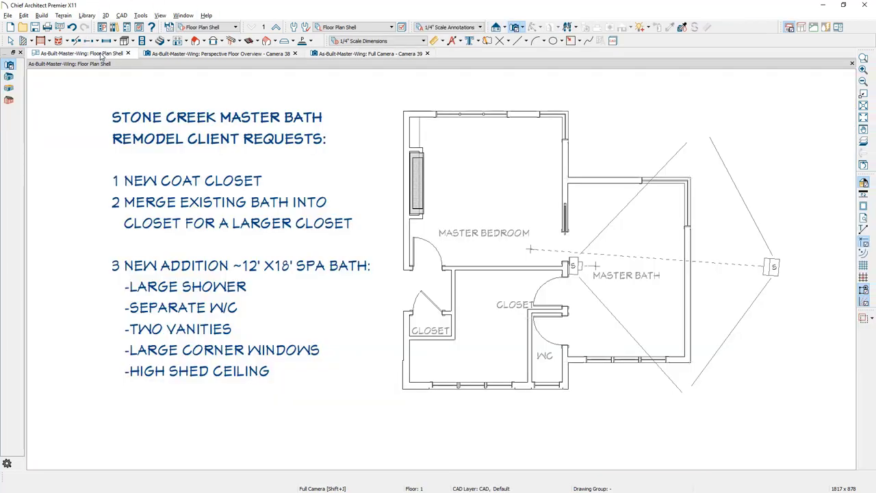
left_click(523, 28)
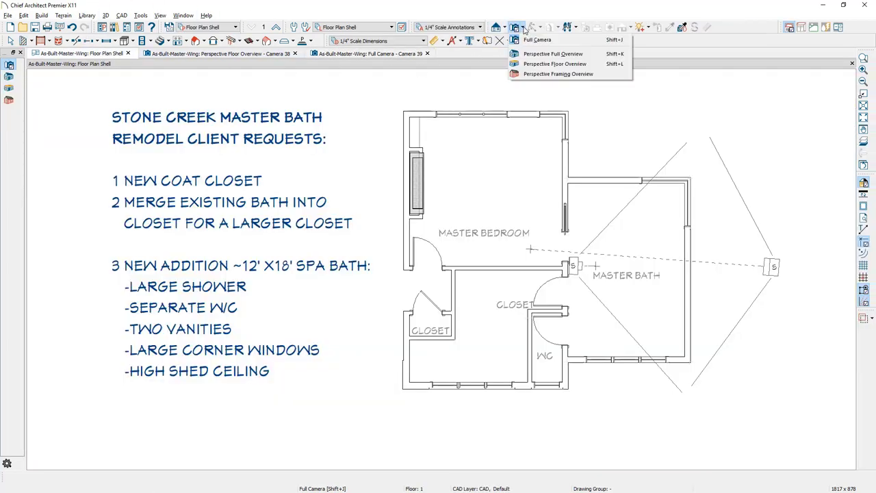
left_click(596, 57)
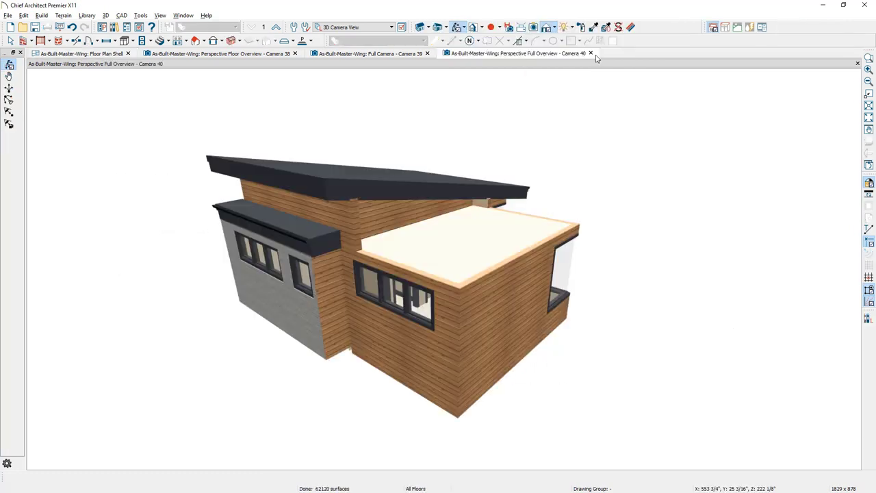
left_click_drag(458, 260, 438, 257)
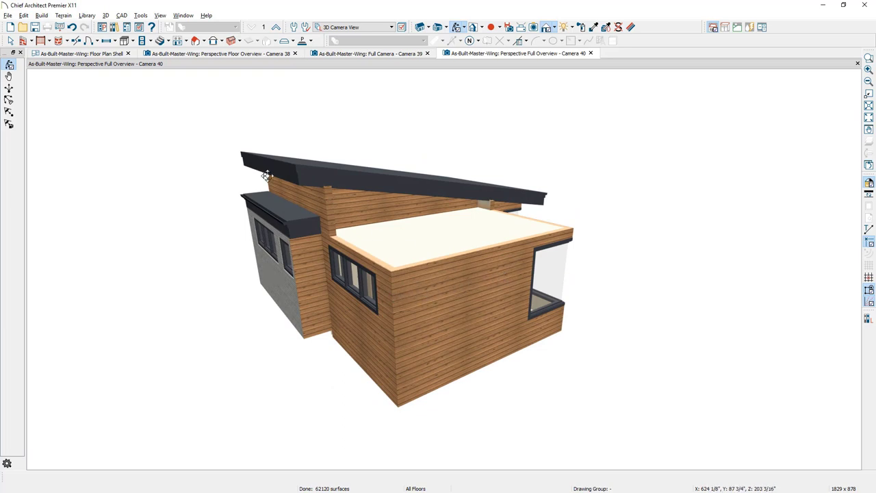
Step: Build roof planes automatically over the addition, retaining manually drawn and edited automatic roof planes
left_click(41, 15)
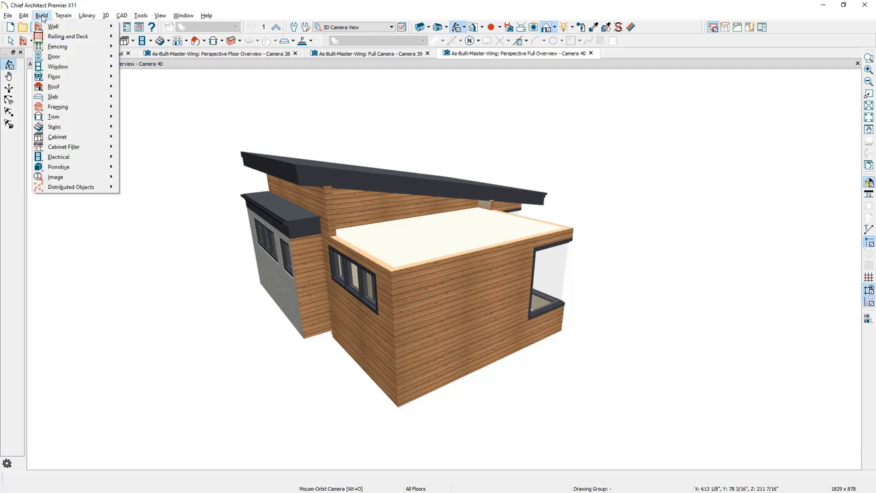
mouse_move(76, 87)
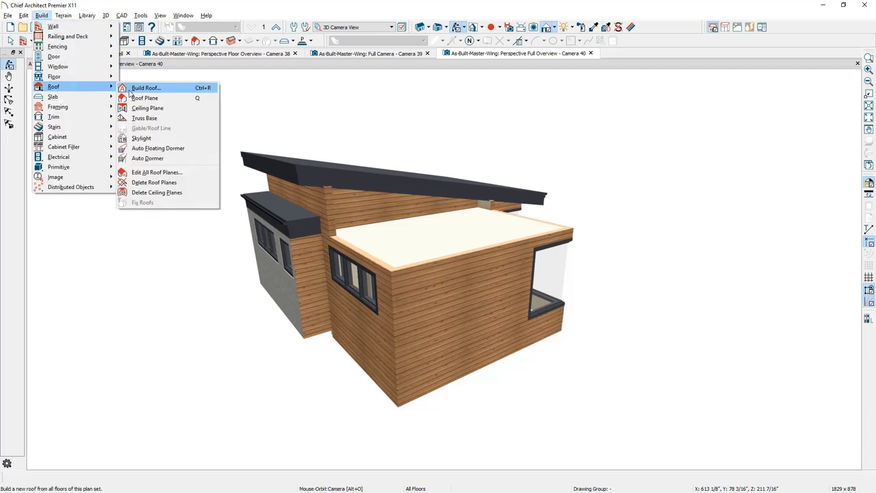
left_click(181, 89)
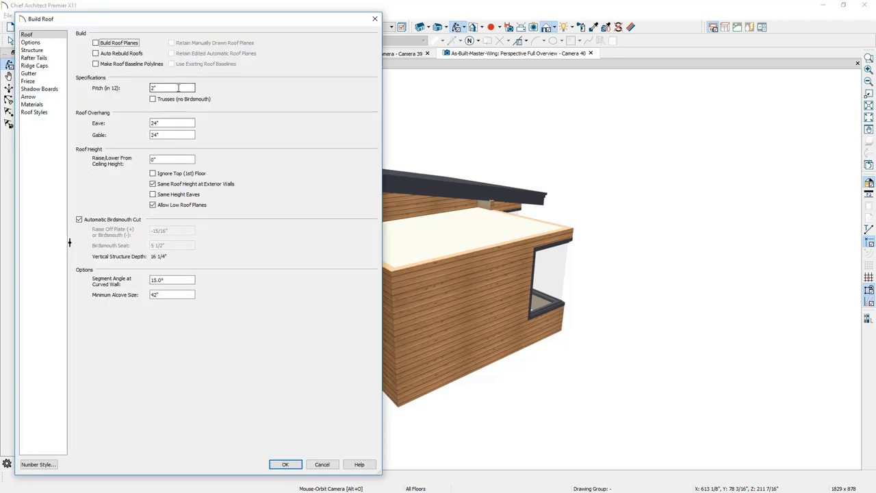
left_click(55, 113)
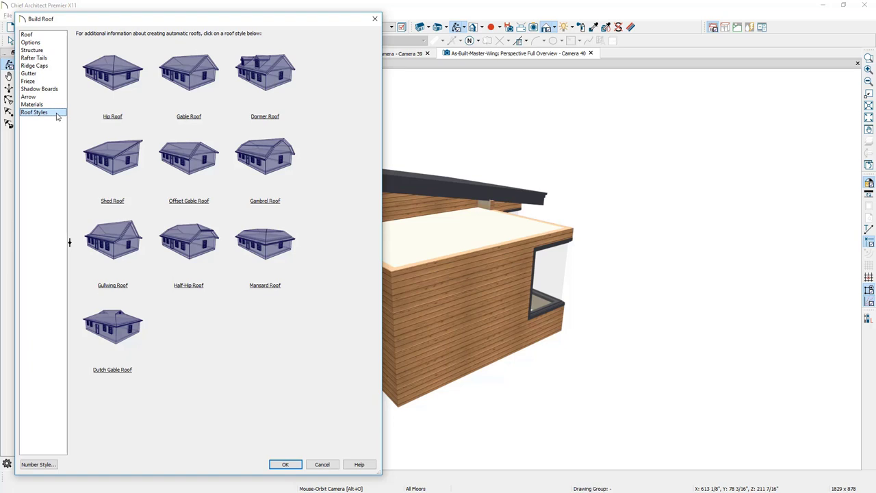
left_click(38, 36)
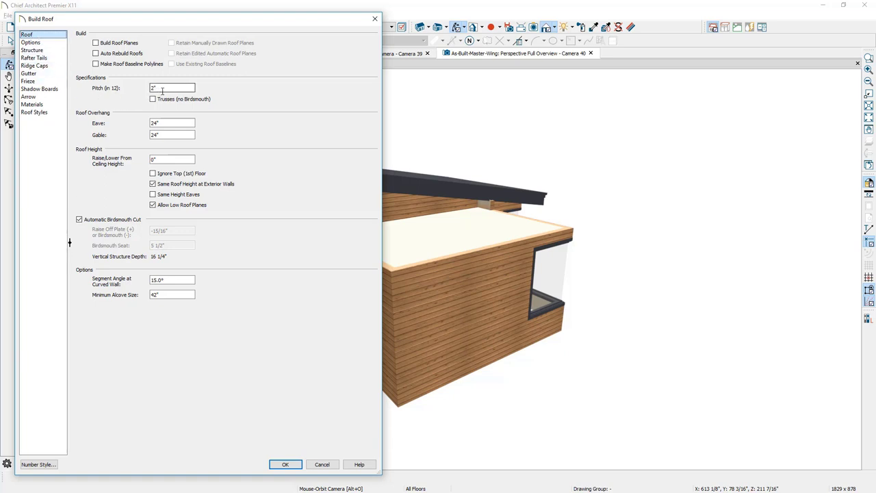
left_click(162, 91)
key("BackSpace")
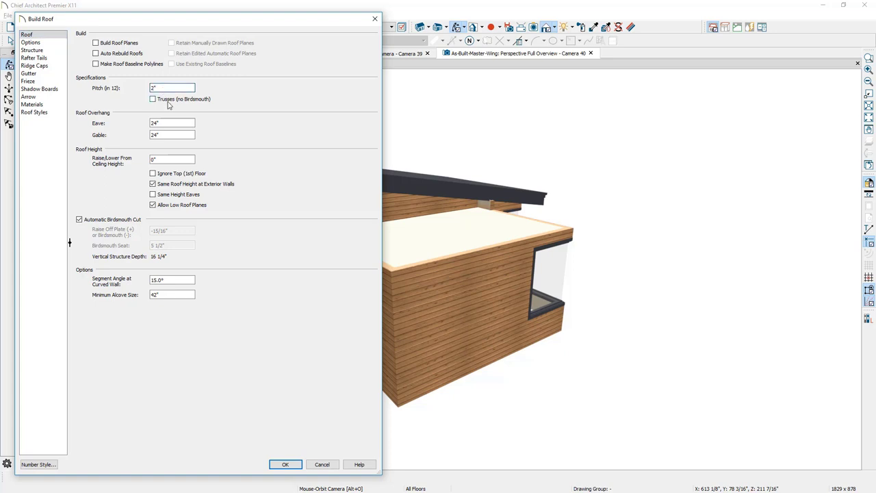
left_click(96, 43)
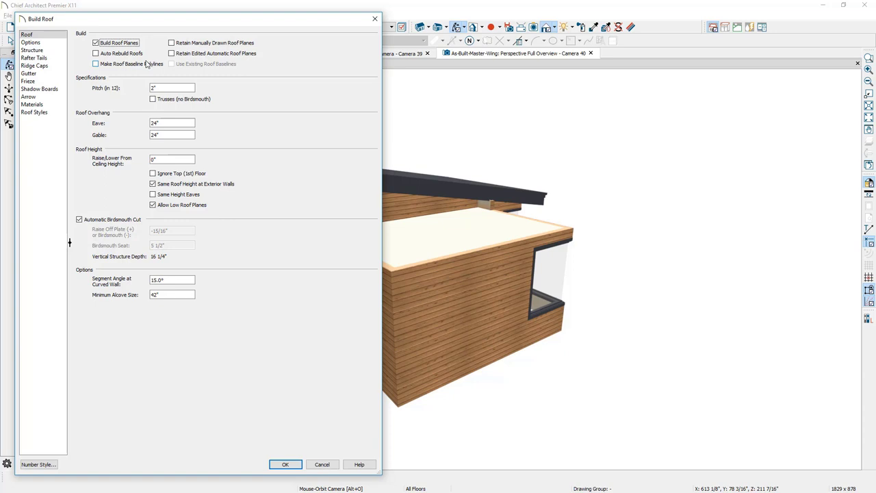
left_click(171, 43)
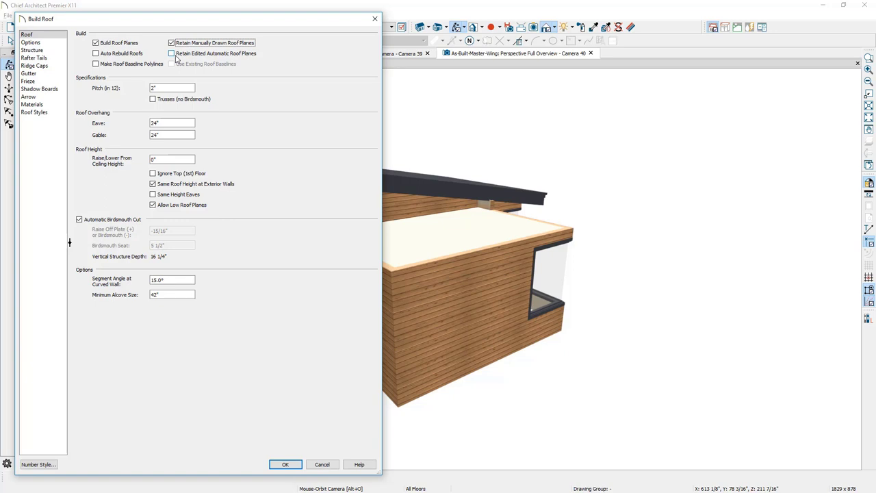
left_click(172, 54)
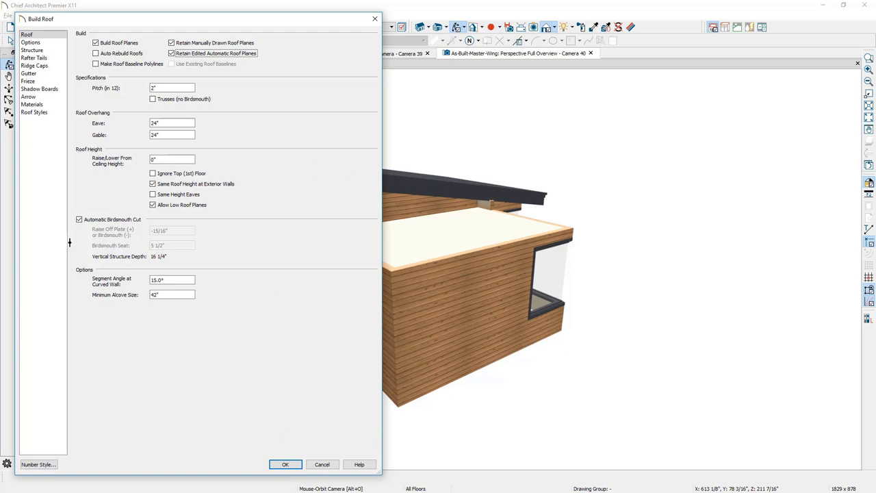
left_click(286, 465)
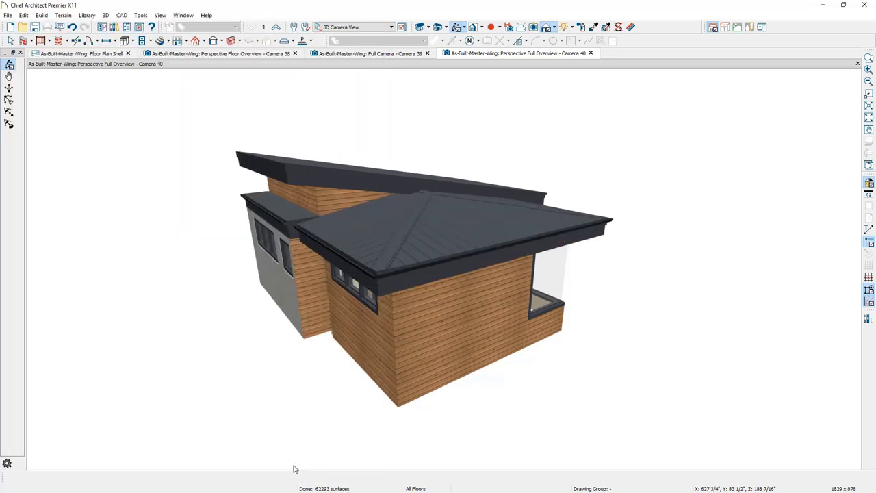
Step: Change the roof option of the addition's long exterior wall containing the corner window to Full Gable Wall
mouse_move(386, 405)
left_mouse_down()
mouse_move(370, 392)
mouse_move(297, 406)
mouse_move(386, 395)
left_mouse_up()
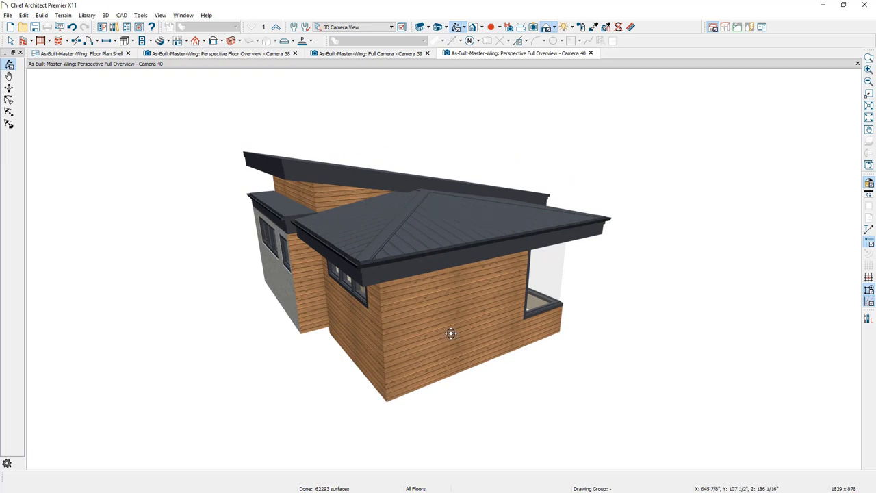
key("space")
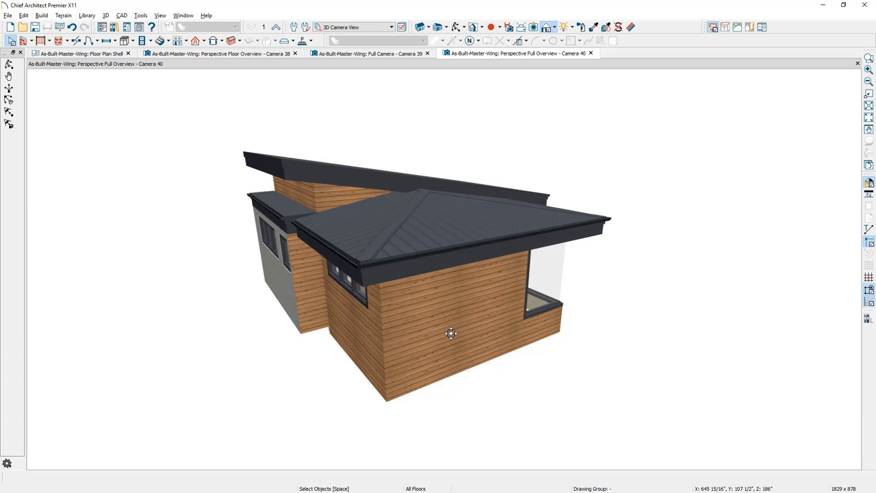
left_click(451, 334)
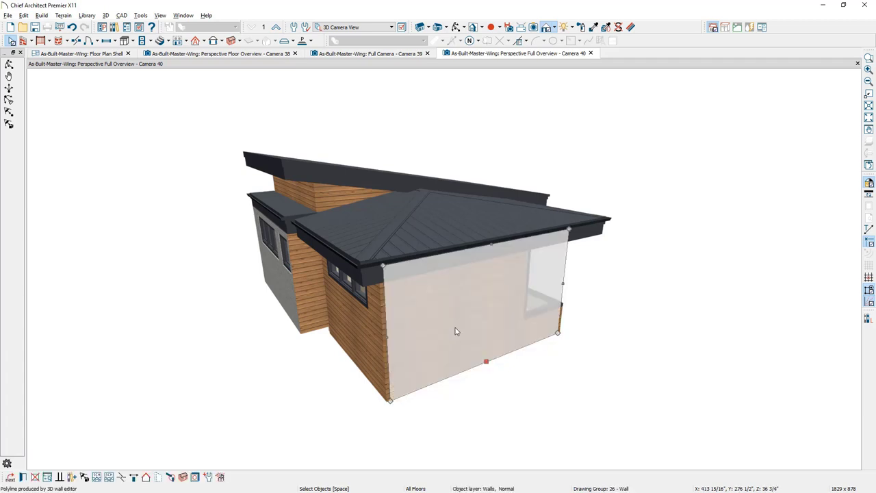
double_click(456, 332)
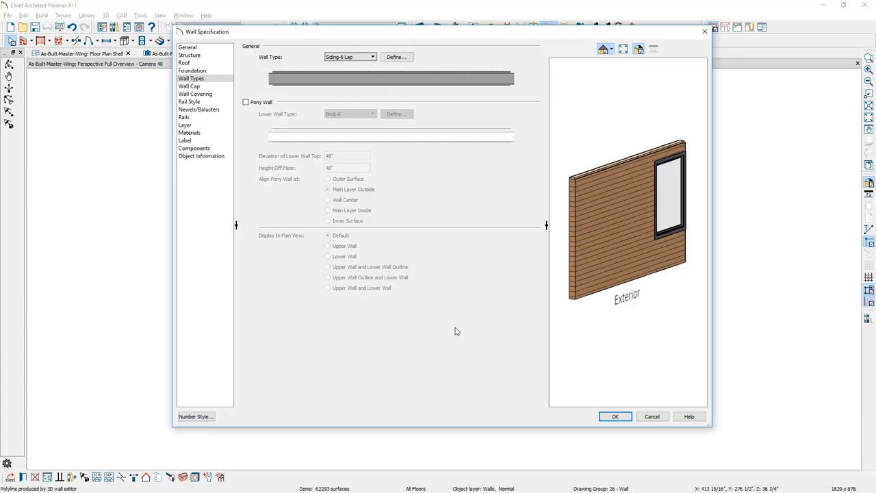
left_click(212, 63)
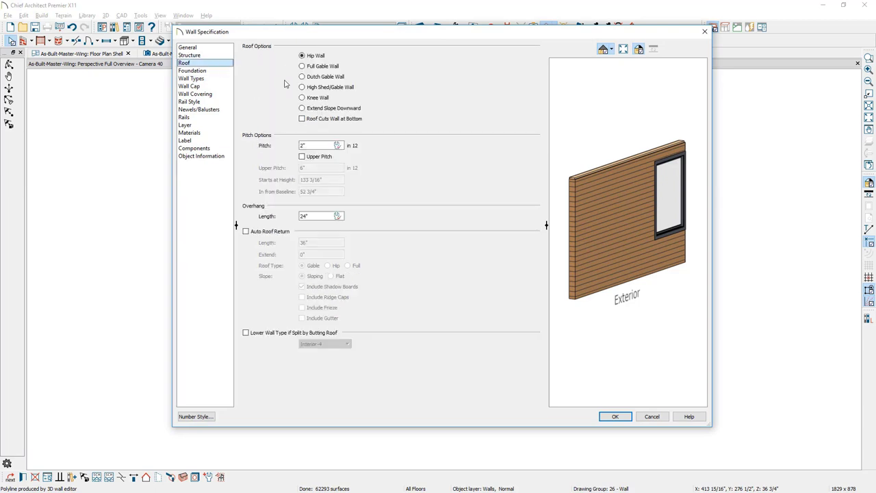
left_click(303, 66)
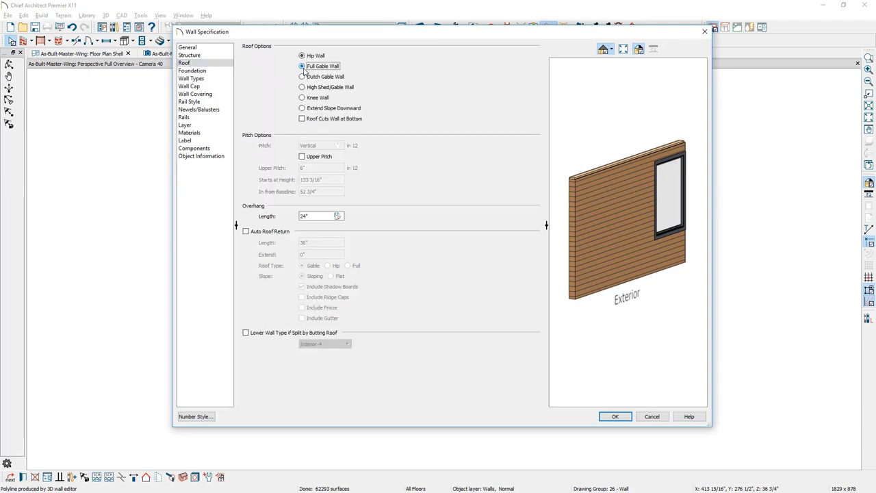
left_click(615, 416)
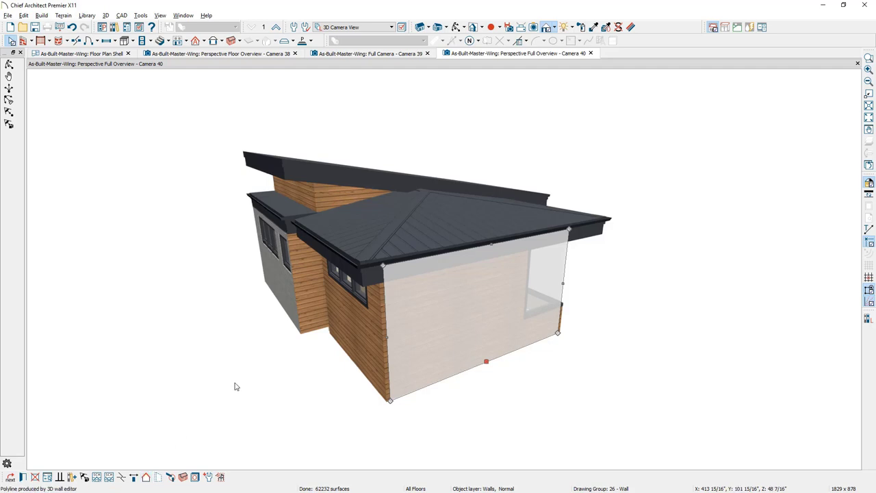
left_click(147, 477)
left_click(297, 400)
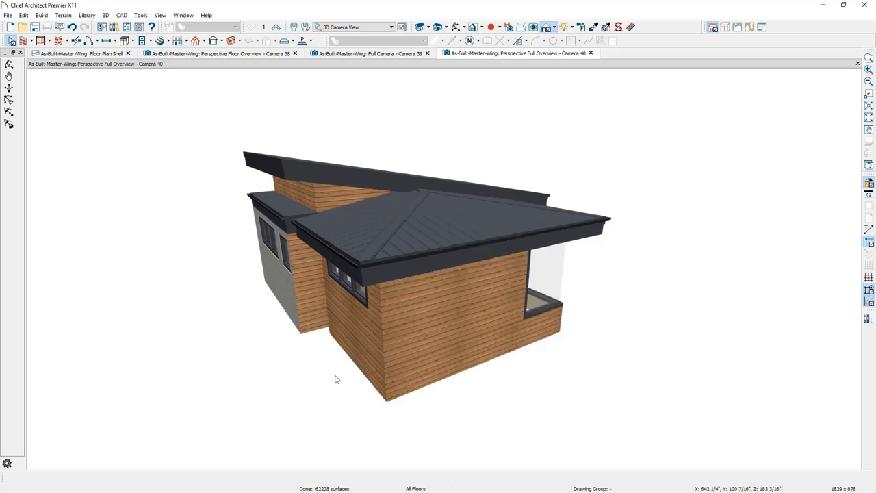
Step: Change the roof option of the addition's wall with the three-part window to High Shed/Gable Wall
left_click(364, 361)
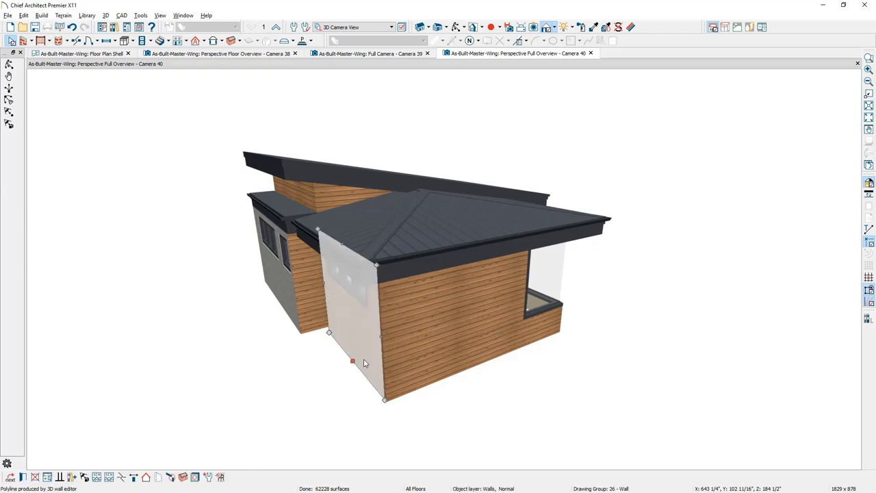
double_click(364, 362)
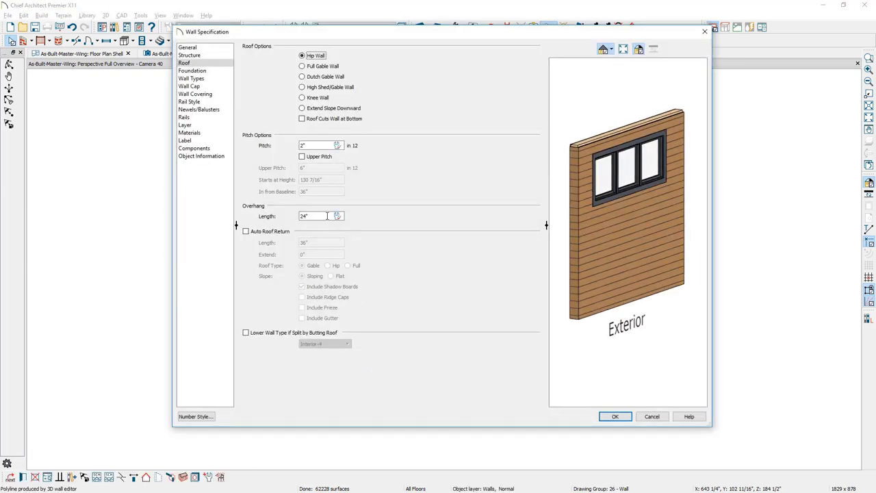
left_click(308, 90)
left_click(623, 421)
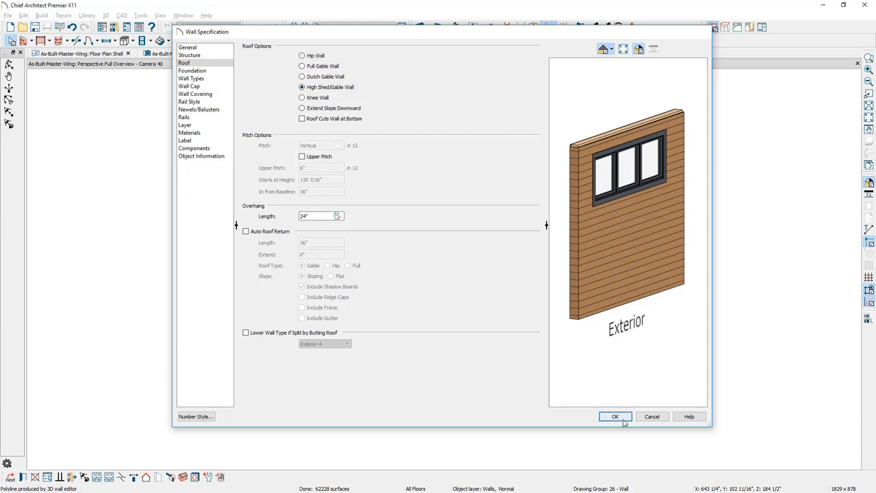
Step: Rebuild the roof planes from the new wall settings, retaining manually drawn and edited automatic roof planes
left_click(40, 16)
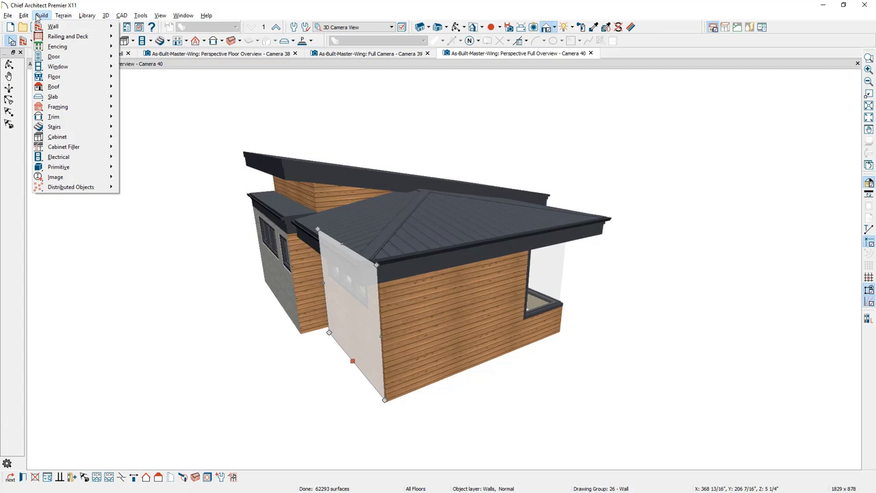
mouse_move(55, 87)
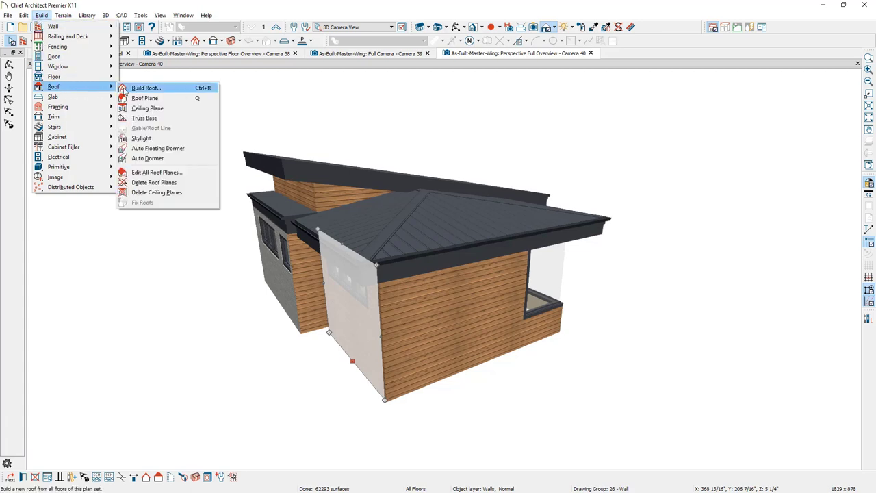
left_click(125, 92)
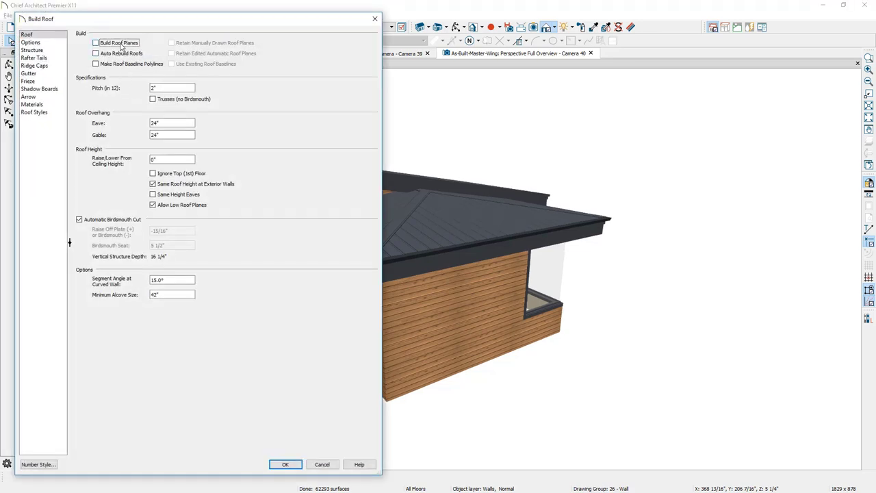
left_click(120, 43)
left_click(171, 43)
left_click(172, 53)
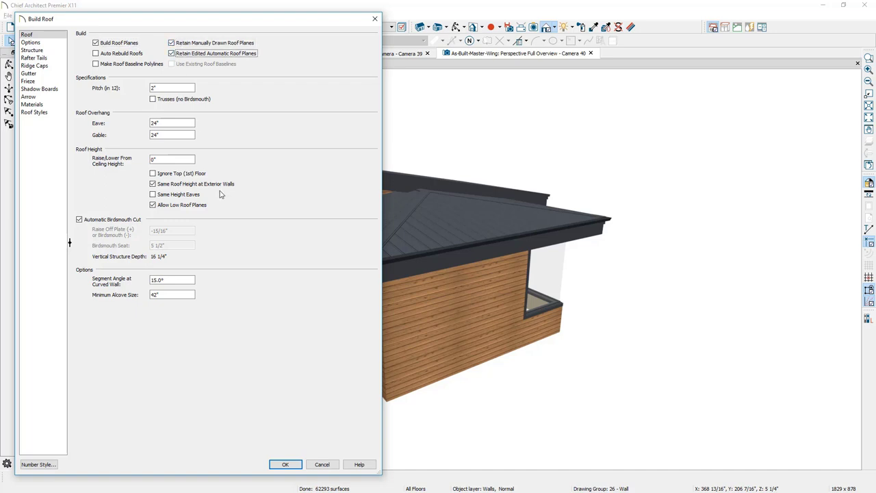
left_click(283, 464)
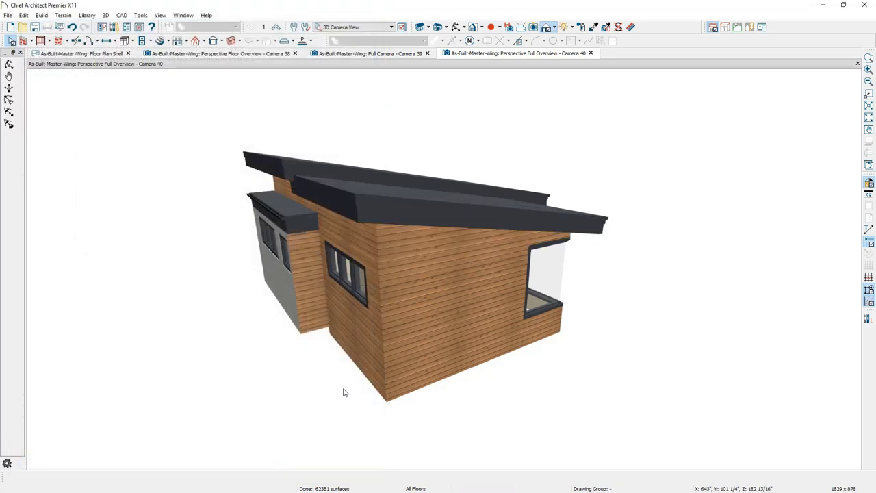
Step: Raise the three-part mulled window in the addition's high shed wall closer to the roof
mouse_move(403, 385)
middle_mouse_down()
mouse_move(370, 401)
mouse_move(393, 388)
middle_mouse_up()
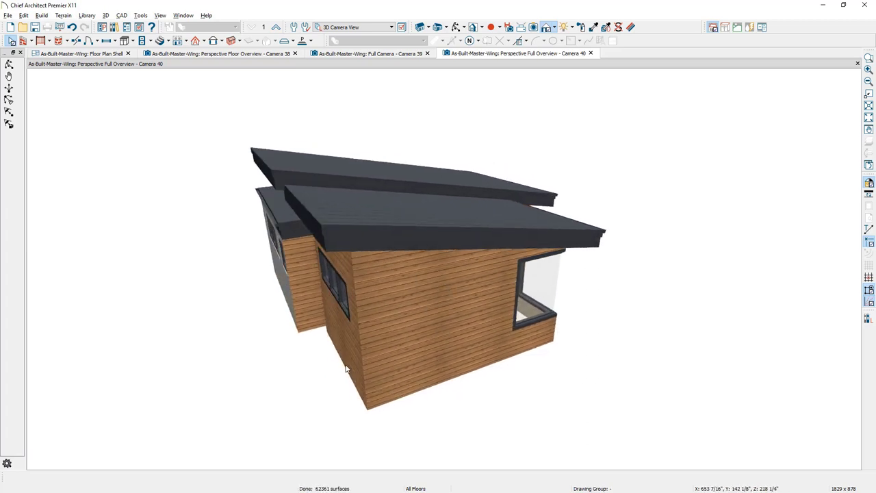
middle_click_drag(349, 368, 410, 353)
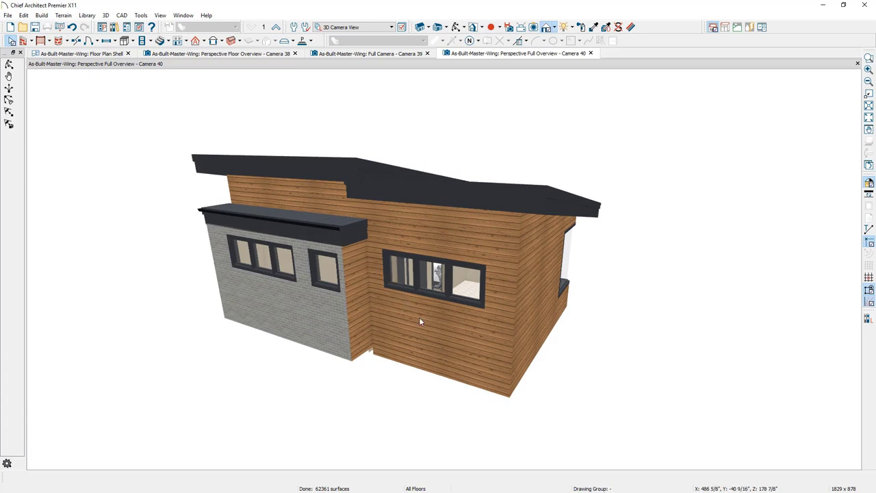
left_click(430, 279)
left_click_drag(430, 279, 439, 247)
left_click_drag(438, 246, 446, 217)
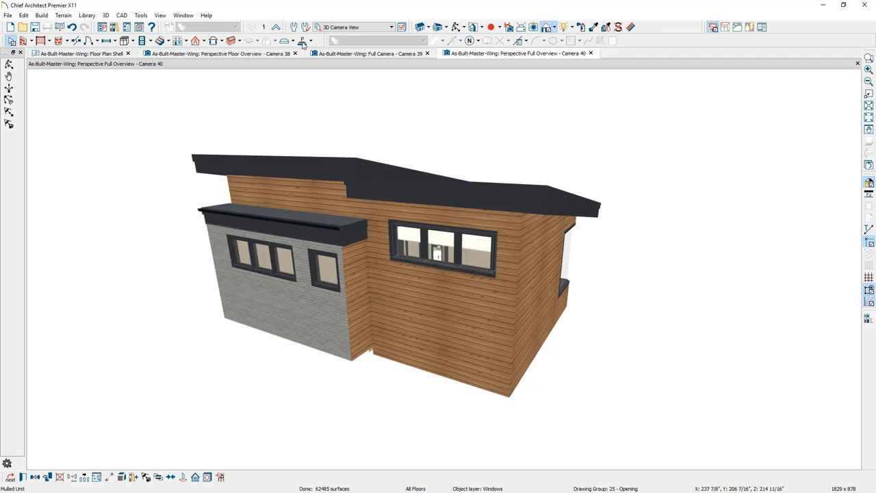
Step: In the interior full camera view, turn off the flat ceiling over the master bath so its ceiling follows the roof
left_click(353, 55)
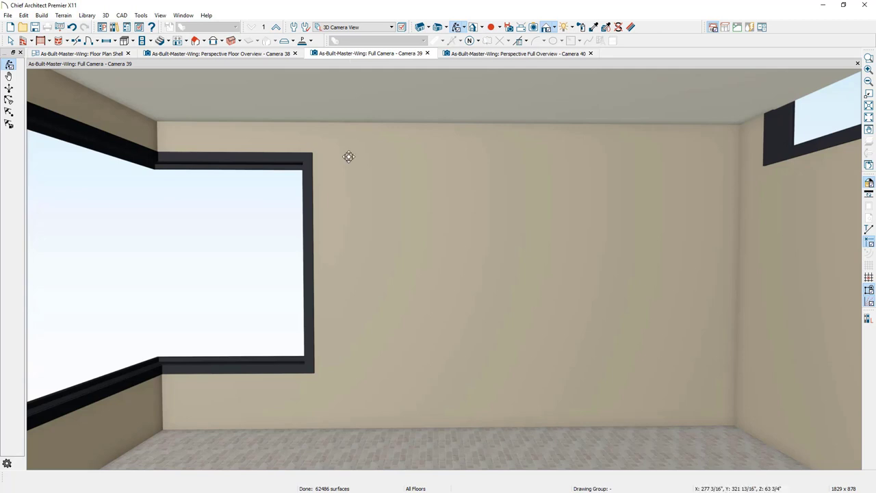
left_click_drag(331, 326, 439, 384)
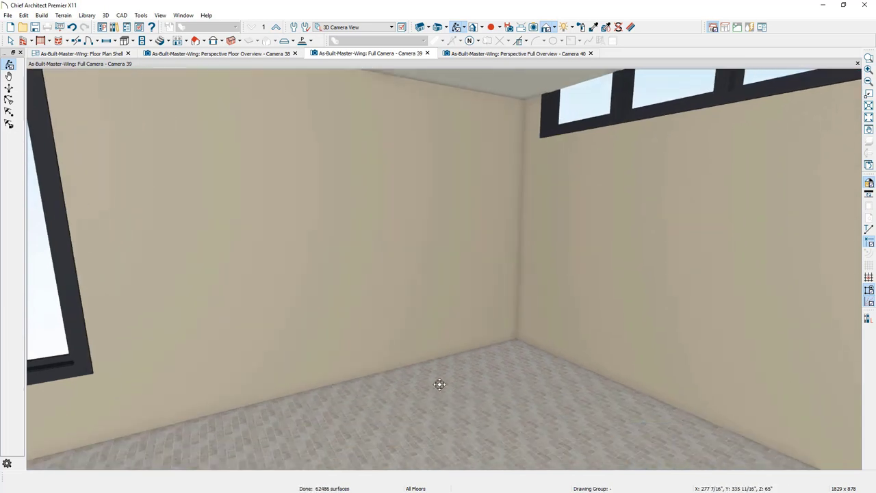
key("space")
left_click(430, 440)
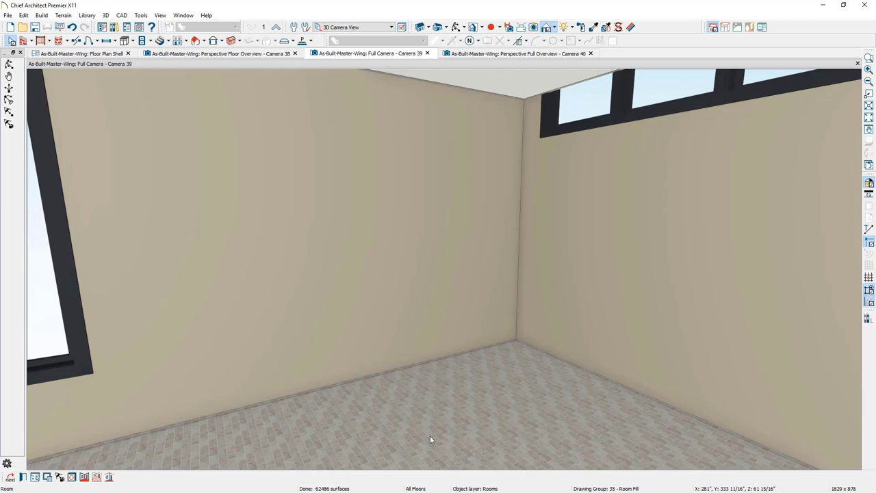
double_click(430, 435)
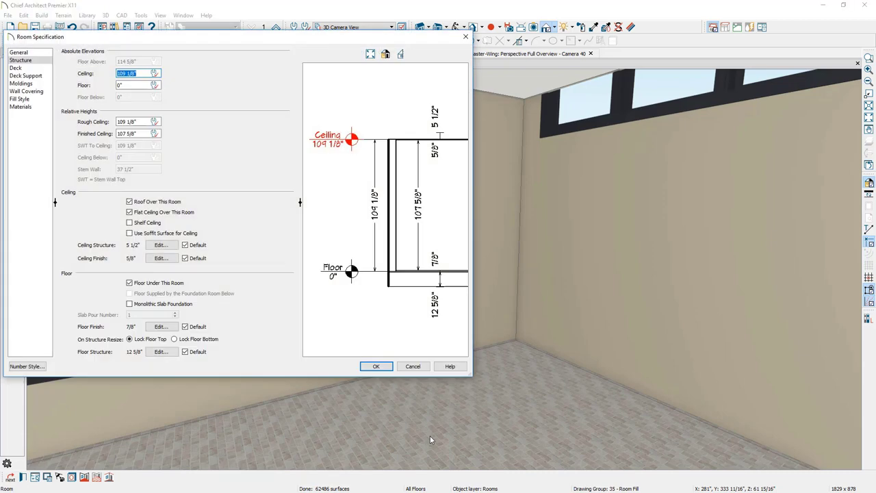
left_click(130, 212)
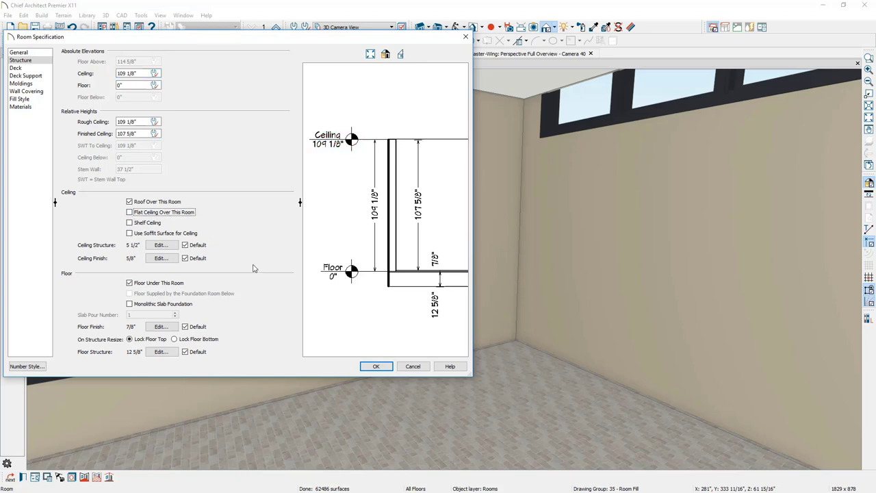
left_click(375, 367)
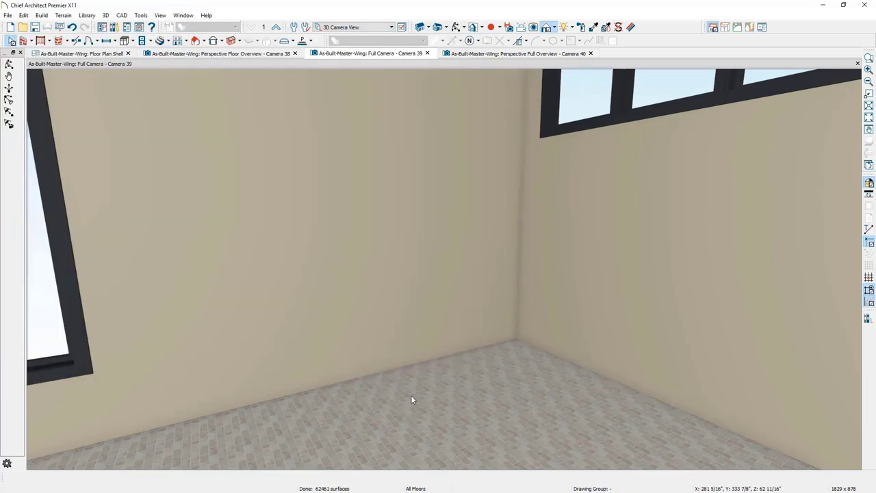
left_click_drag(421, 391, 366, 369)
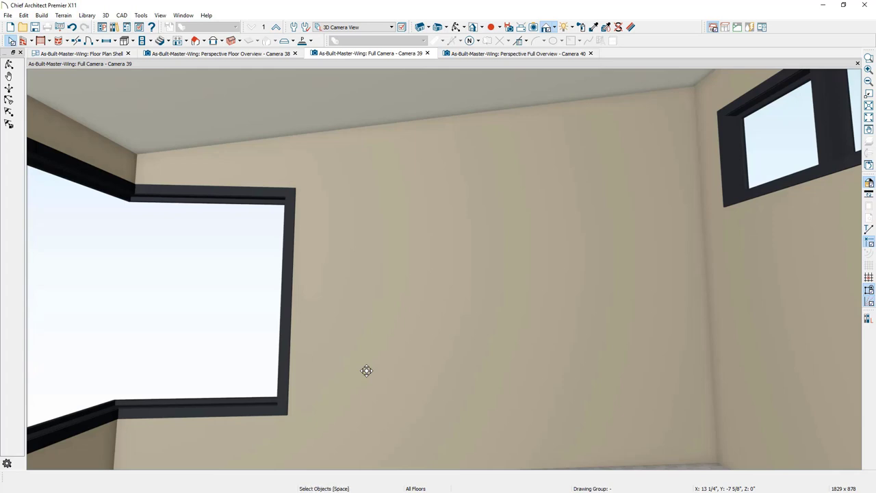
left_click_drag(366, 371, 508, 395)
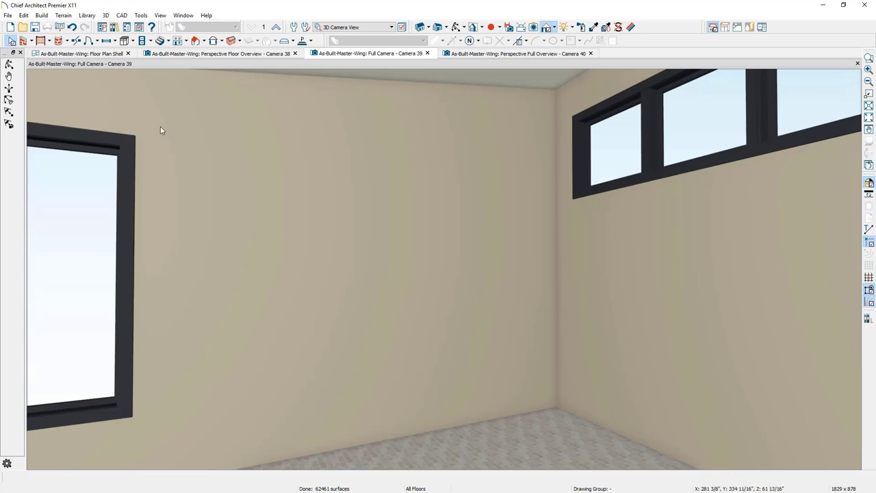
Step: In the floor plan, start a straight glass pony wall and set its default lower wall top elevation to 36"
left_click(87, 57)
scroll(679, 176, "up", 3)
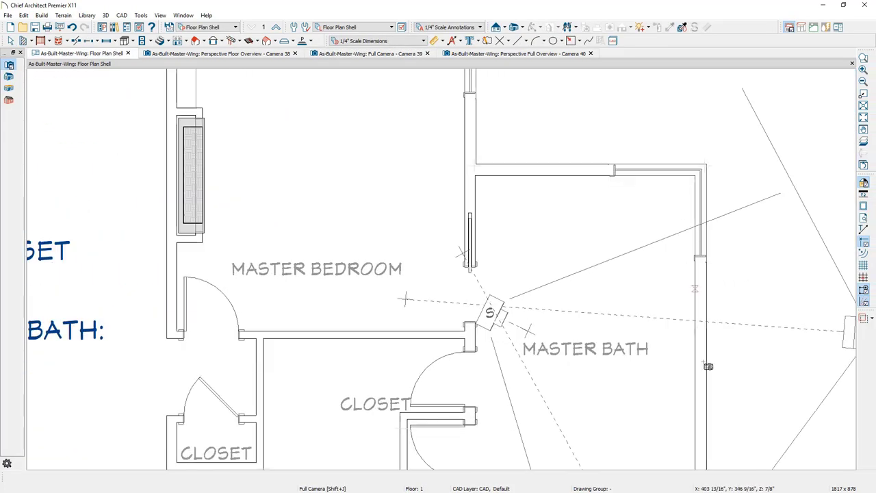
middle_click_drag(708, 366, 655, 218)
scroll(651, 274, "up", 2)
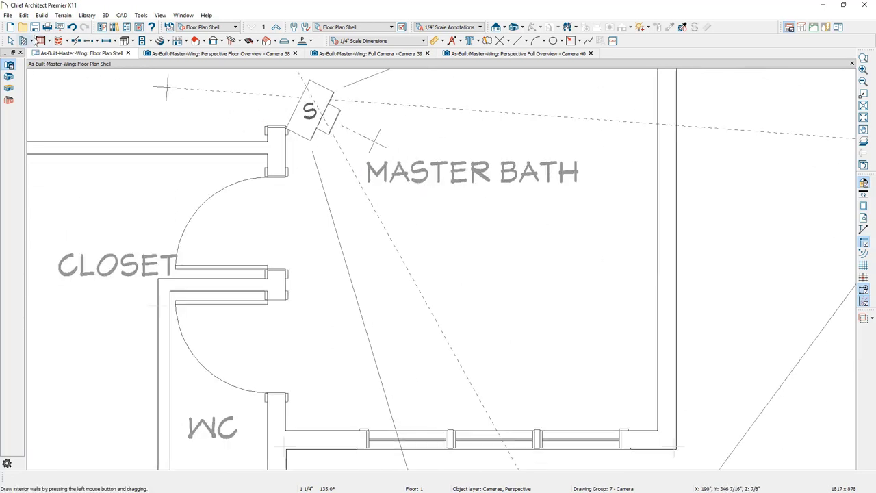
left_click(33, 41)
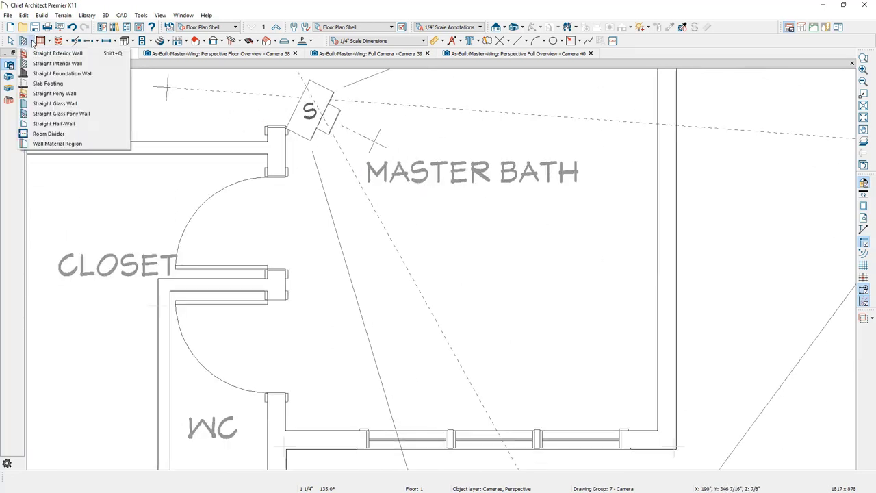
left_click(110, 118)
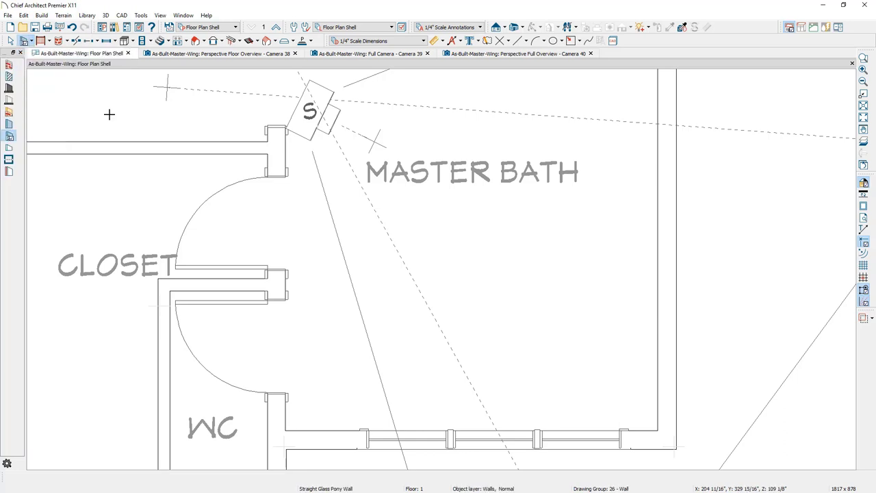
double_click(9, 137)
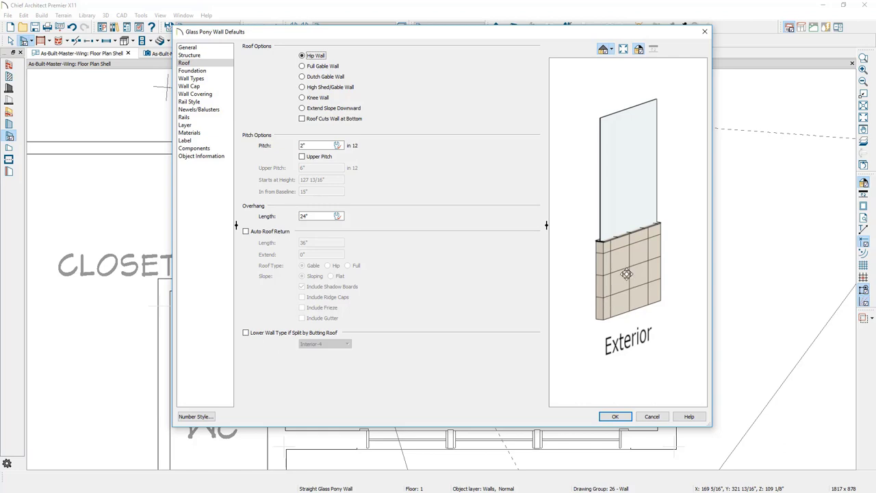
left_click(209, 80)
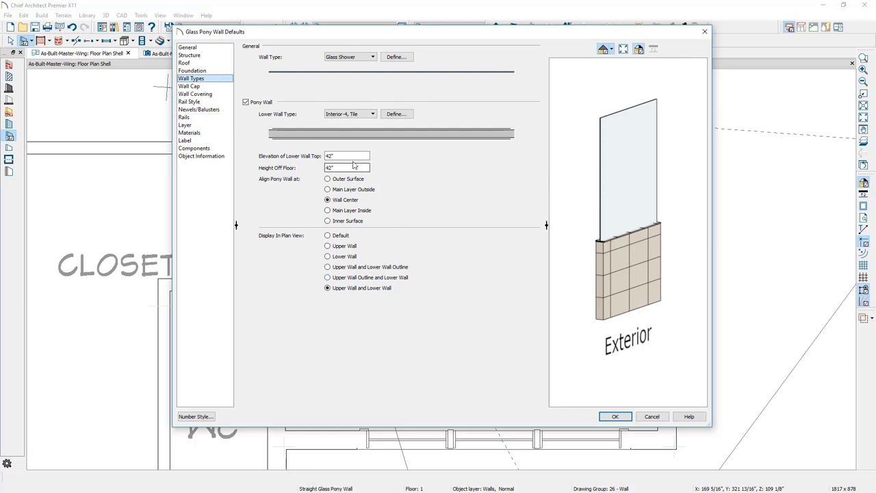
left_click(332, 154)
left_click_drag(332, 153, 314, 153)
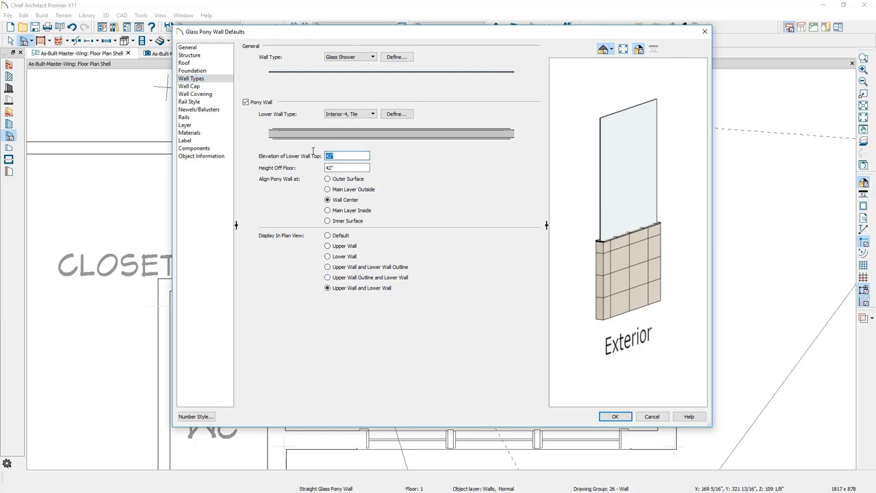
type("36")
key("Tab")
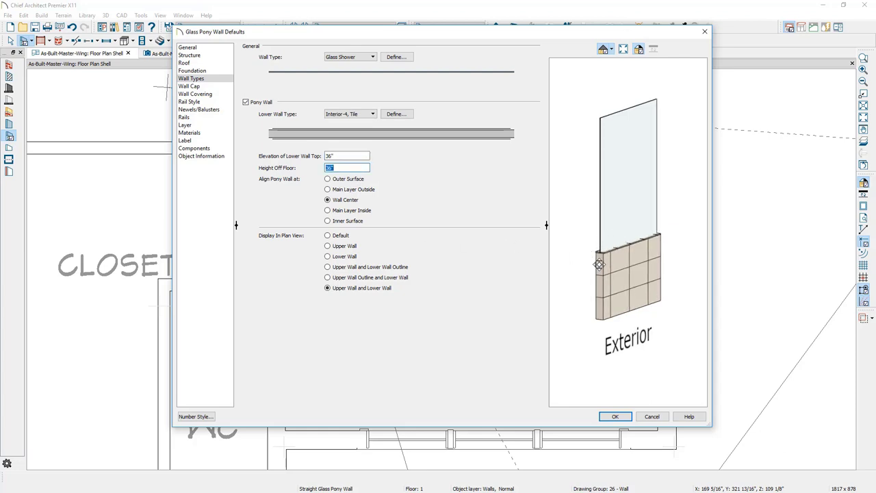
left_click(615, 417)
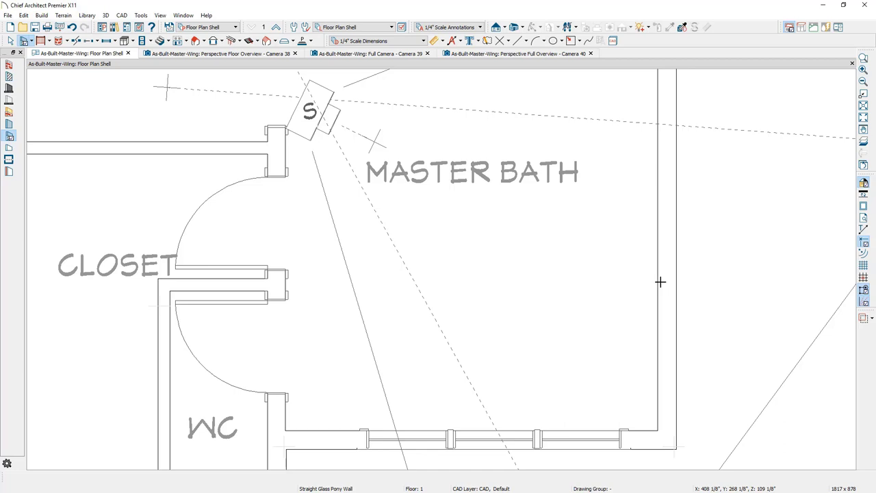
Step: Enclose the master bath corner beside the three-part window with two glass pony walls, about 6'-11" by 4'-7", and name the room Shower
left_click_drag(660, 282, 439, 430)
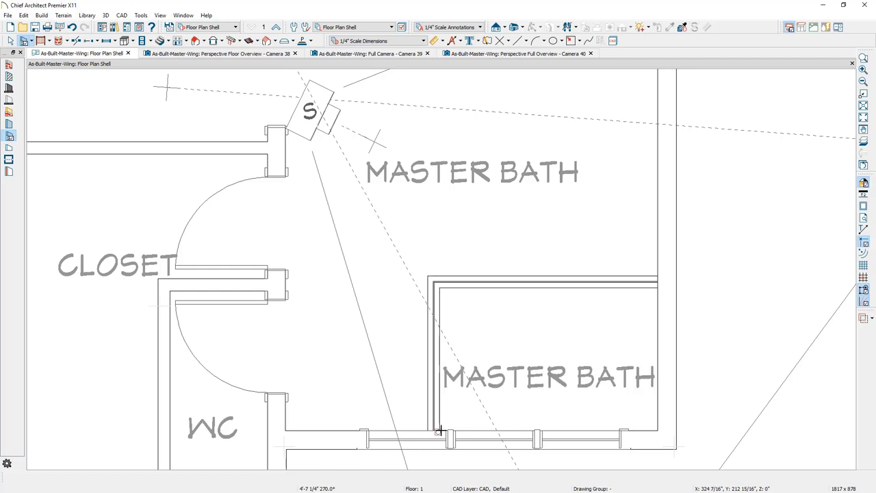
key("space")
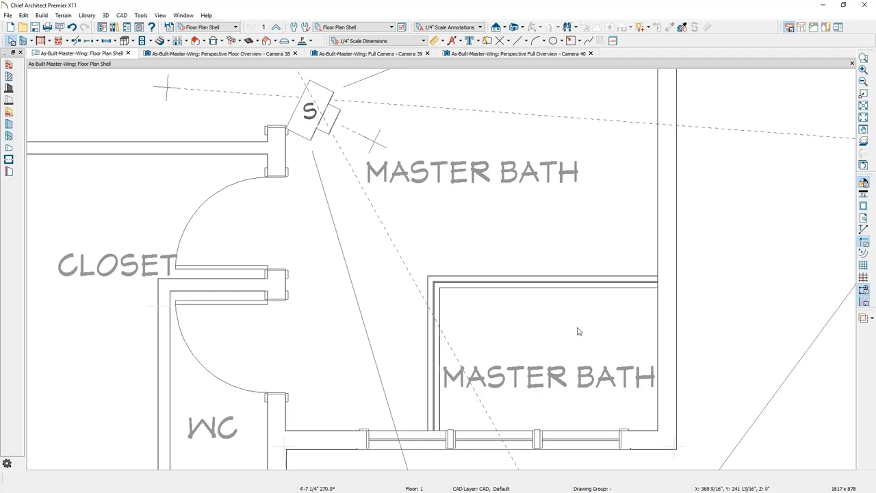
left_click(545, 353)
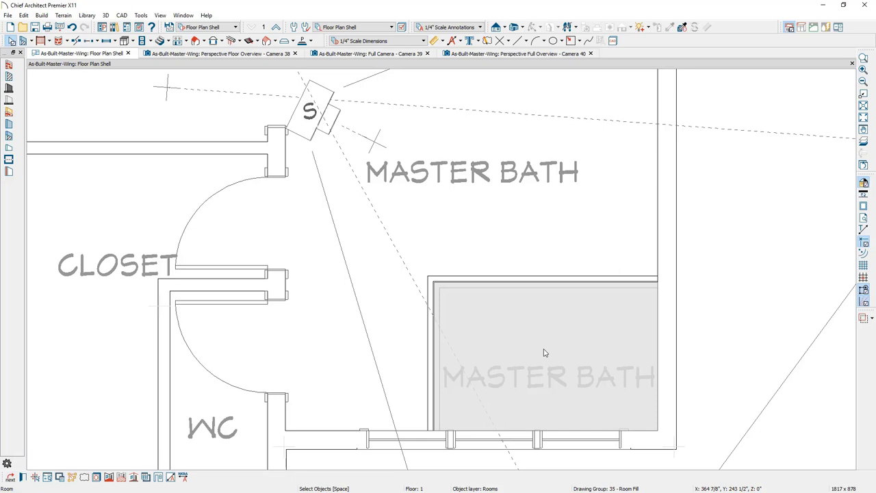
double_click(545, 353)
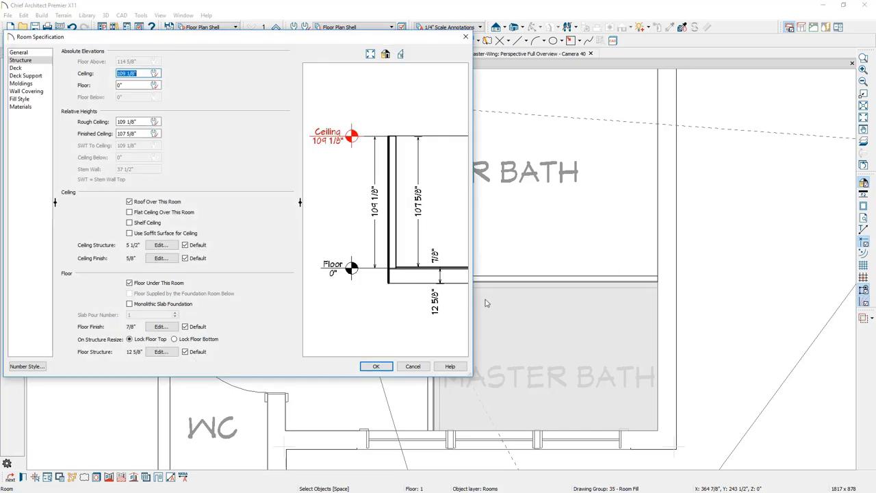
left_click(39, 53)
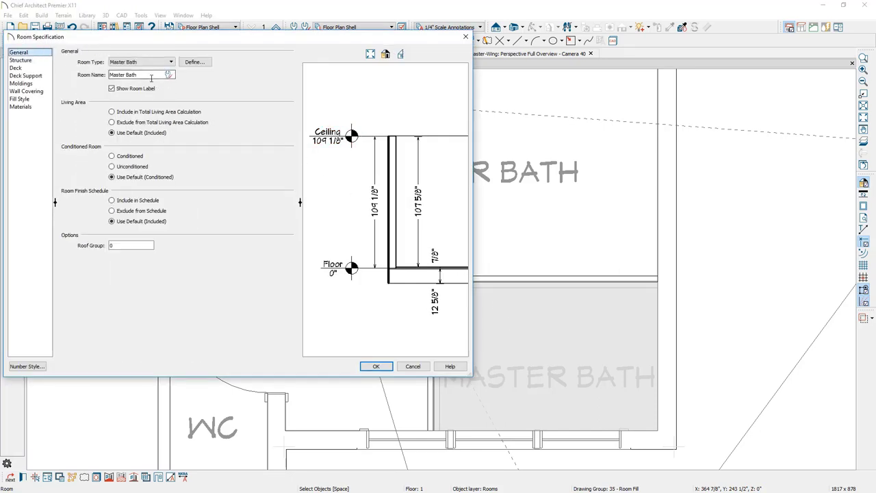
left_click_drag(152, 78, 93, 78)
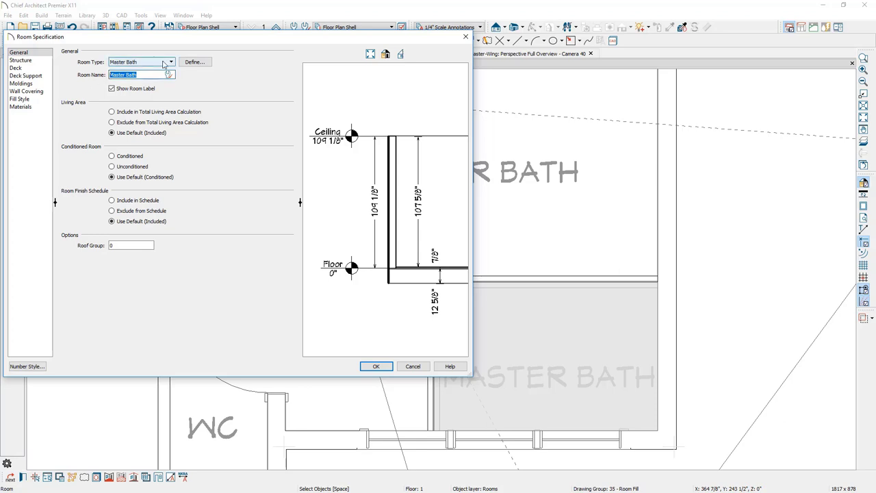
type("Shower")
left_click(369, 368)
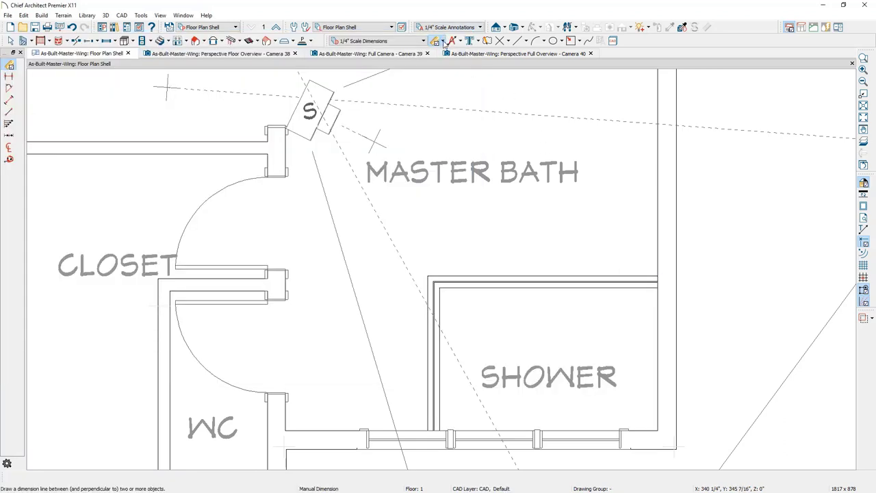
Step: Add interior dimensions across the shower's depth and width, turning on display of the "Dimensions, Floorplan" layer
left_click(443, 42)
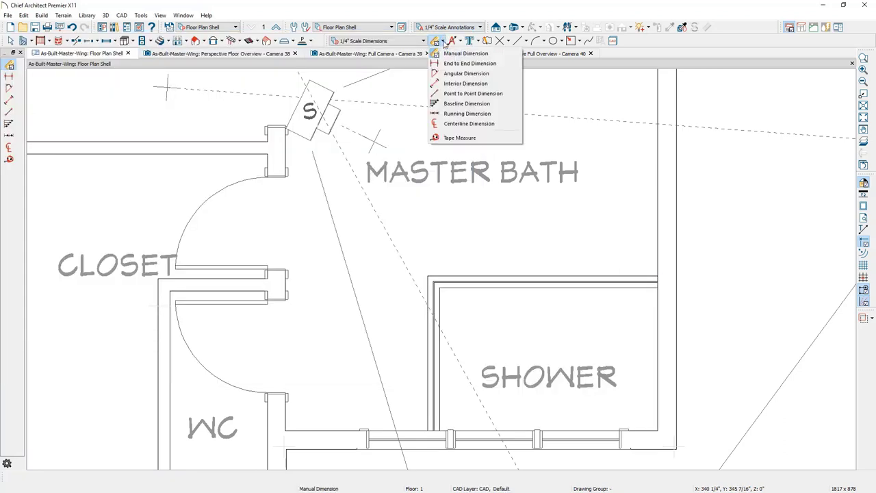
left_click(464, 85)
left_click_drag(631, 271, 636, 428)
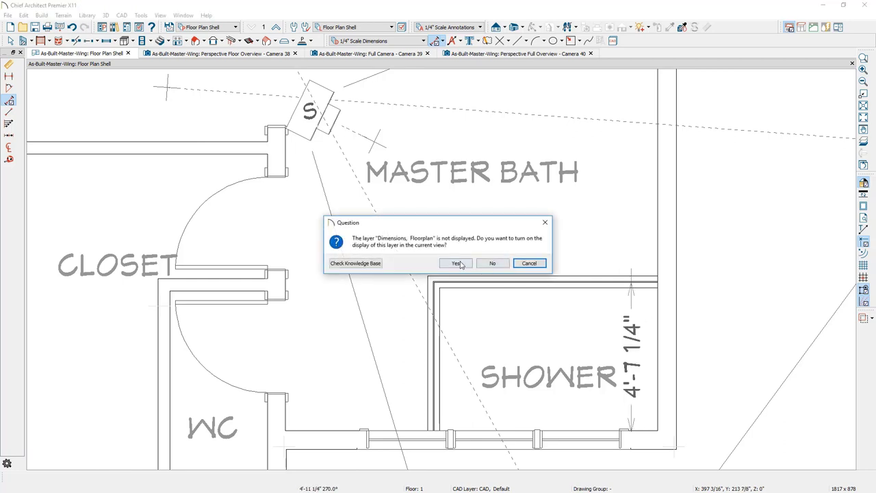
left_click(457, 263)
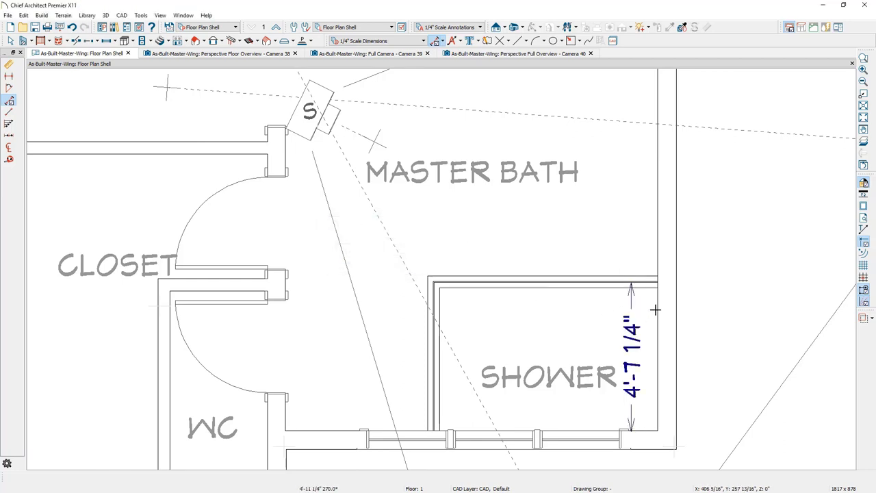
left_click_drag(661, 308, 436, 310)
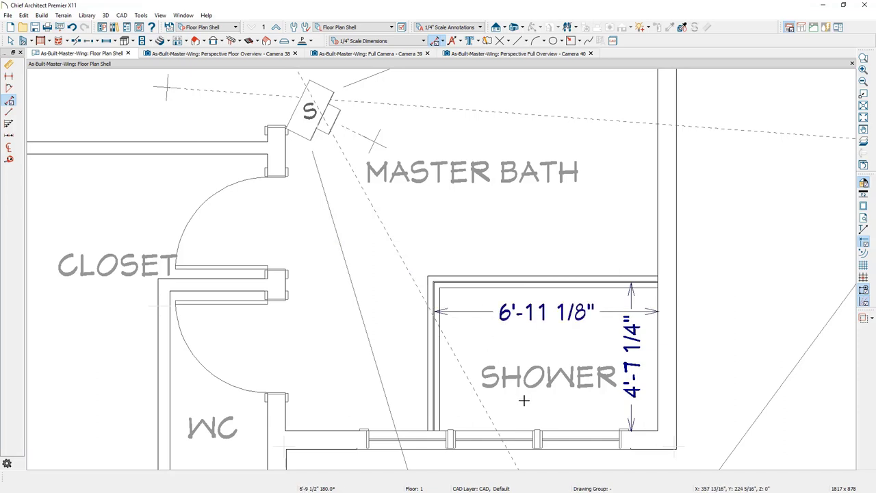
key("space")
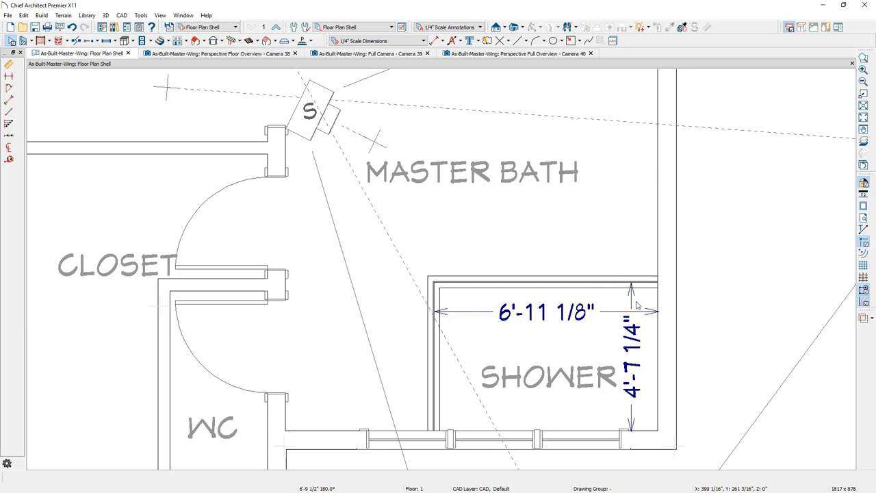
Step: Relocate the ends of both shower dimensions from the glass centerlines to the inside faces of the lower tiled walls
scroll(637, 312, "up", 2)
middle_click_drag(637, 313, 630, 277)
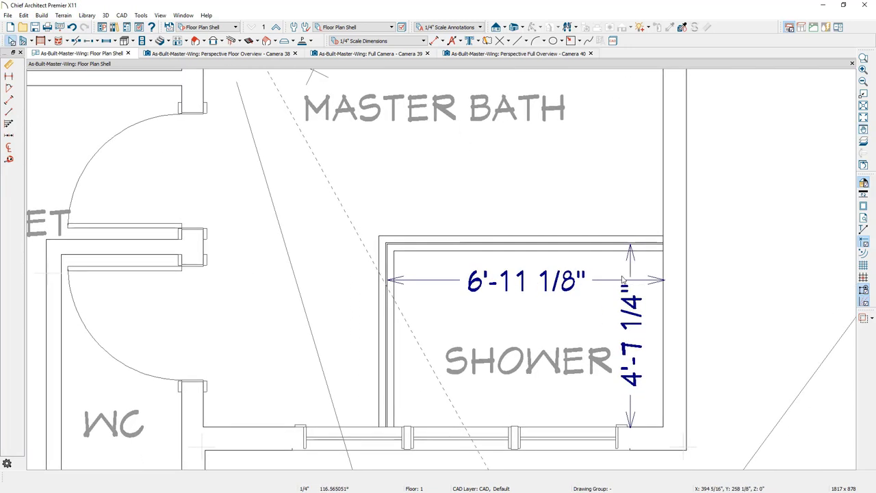
left_click(631, 267)
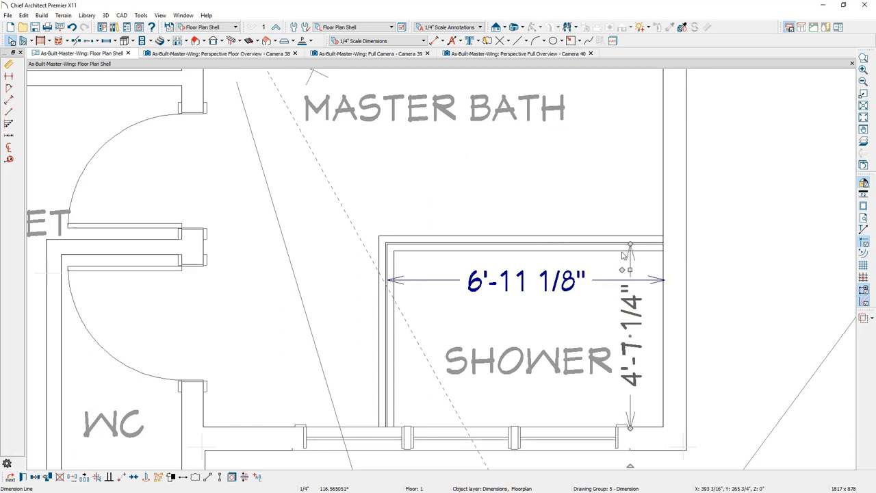
left_click_drag(630, 244, 630, 252)
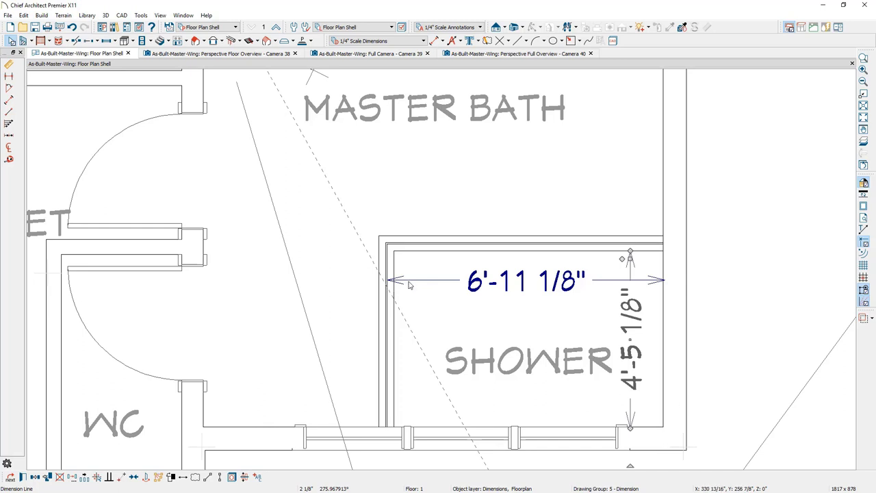
left_click_drag(387, 280, 395, 279)
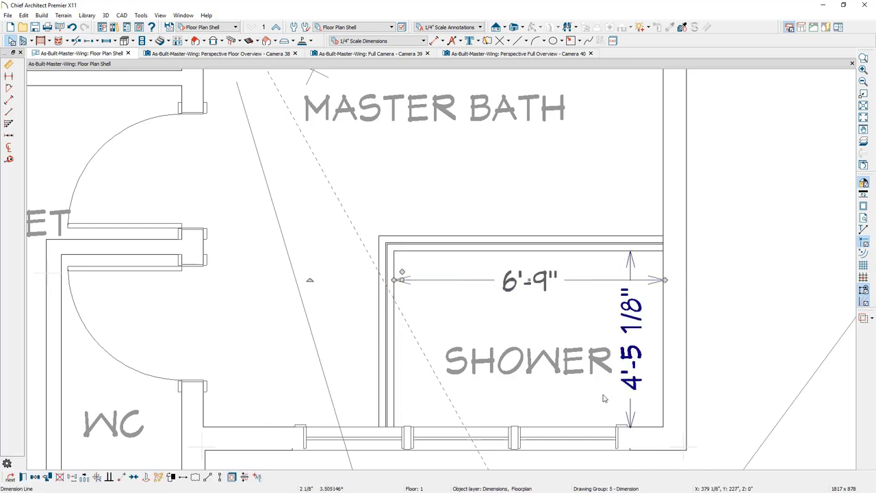
Step: Move the shower wall opposite the three-part window so the shower's inside depth is 57"
left_click(605, 245)
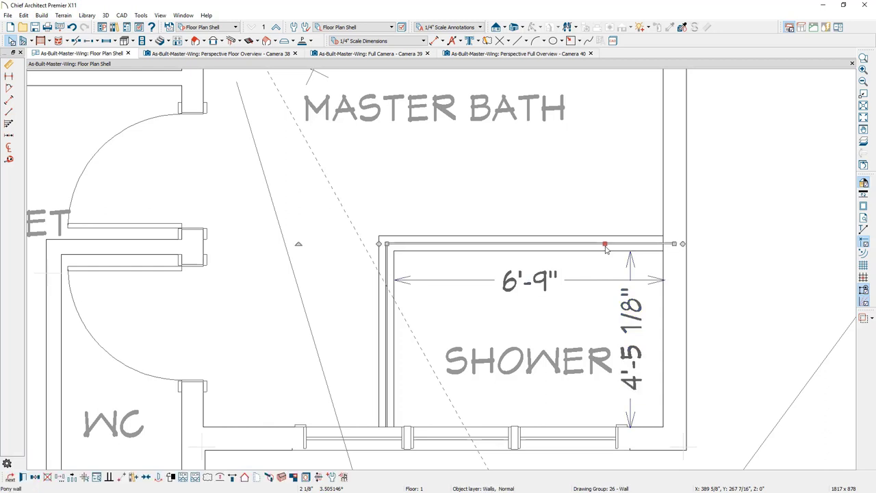
left_click(628, 338)
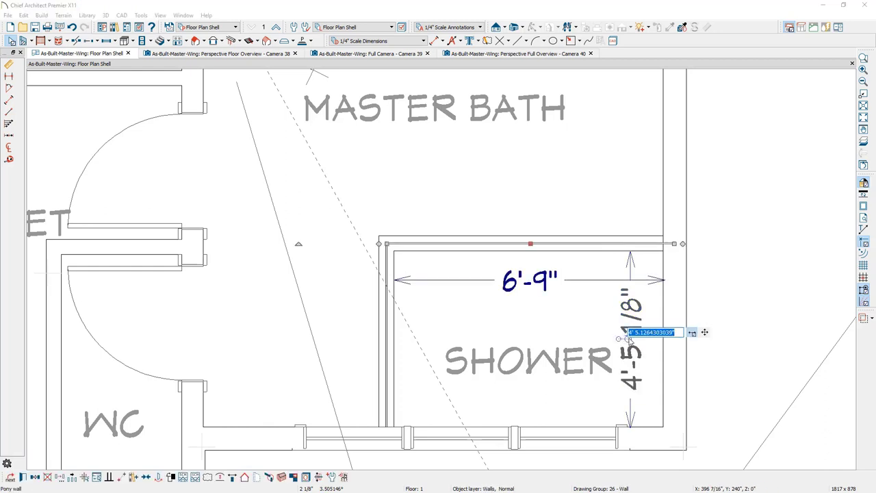
type("57")
key("Return")
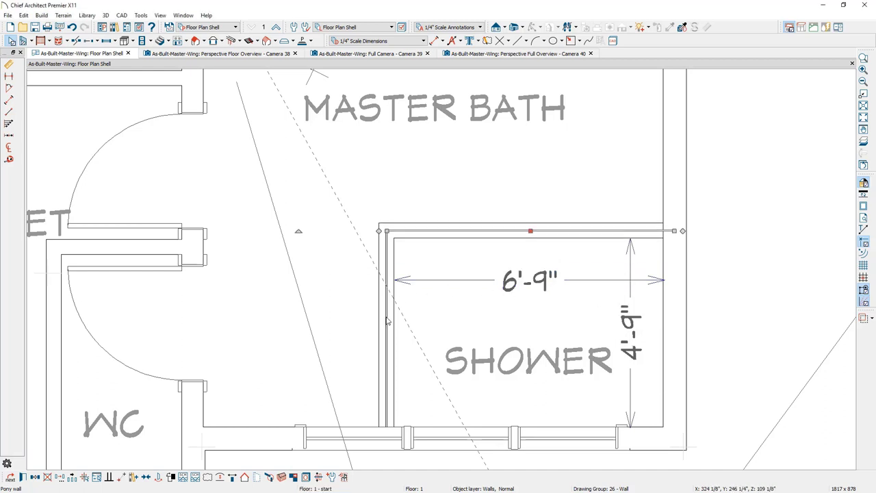
key("Escape")
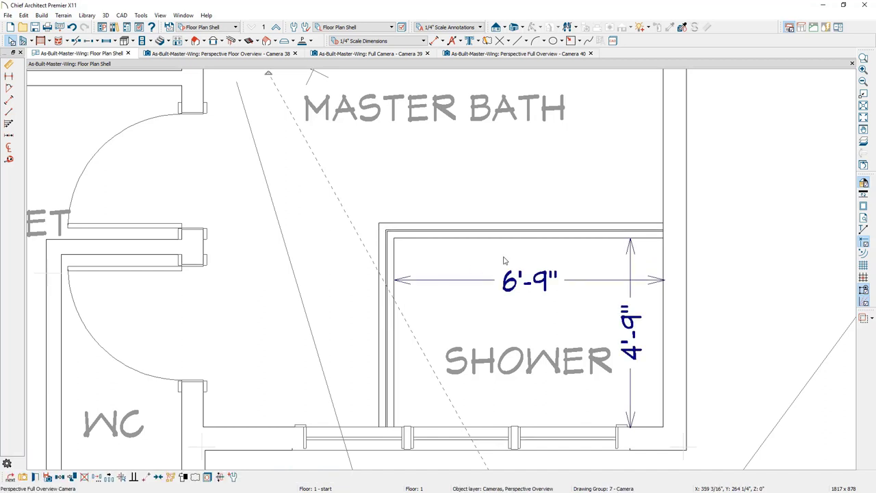
Step: Move the shower wall facing the WC so the shower's inside width is 86"
left_click(390, 264)
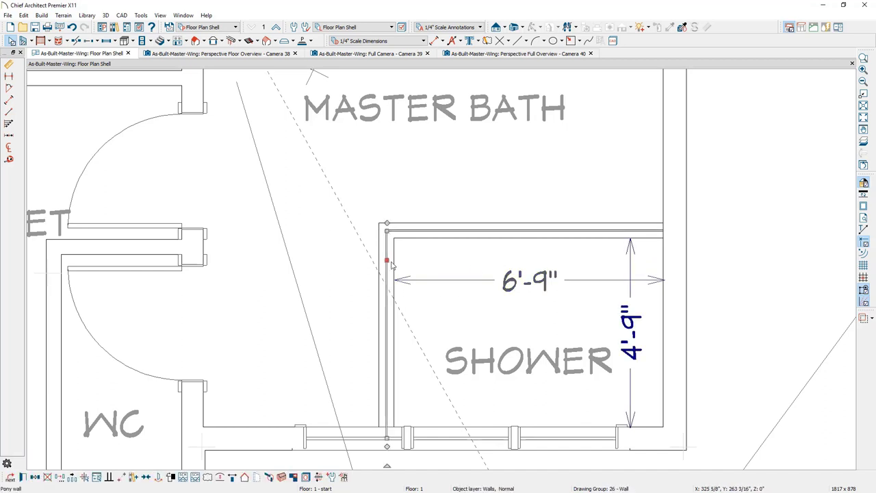
left_click(534, 284)
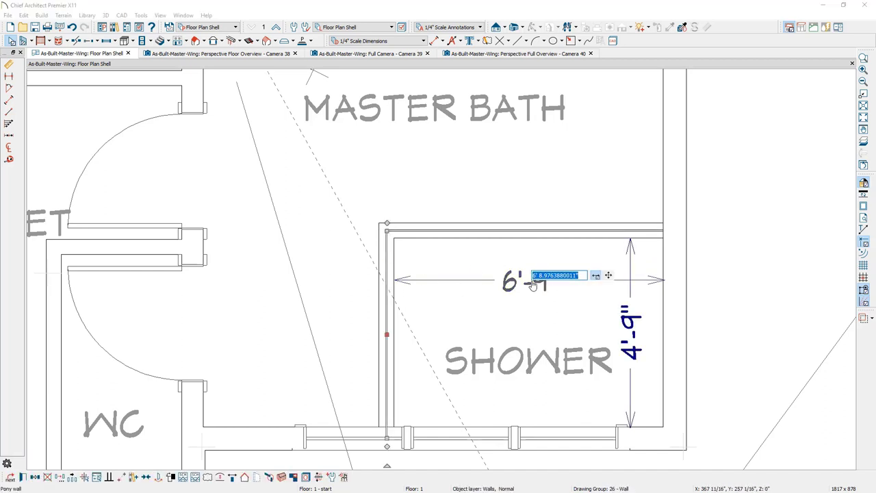
type("86")
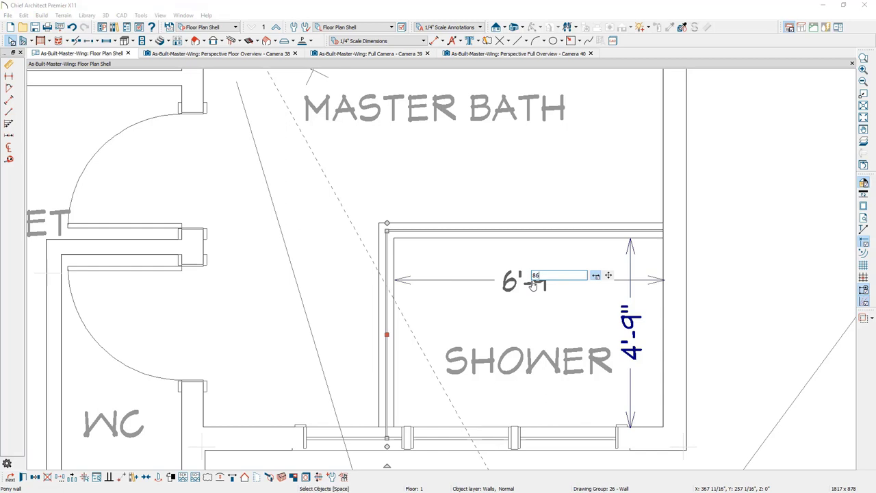
key("Return")
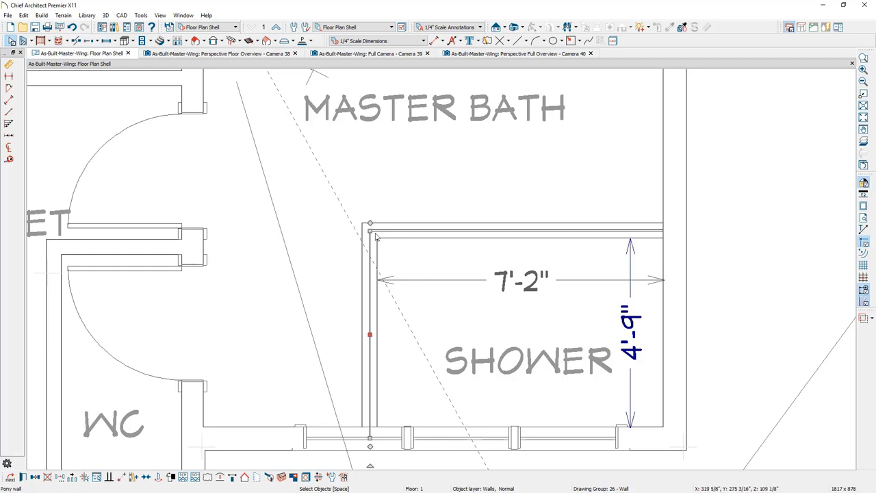
Step: Break the shower wall facing the WC, make its segment nearest the three-part window invisible, and check the opening in the full camera view
left_click(78, 41)
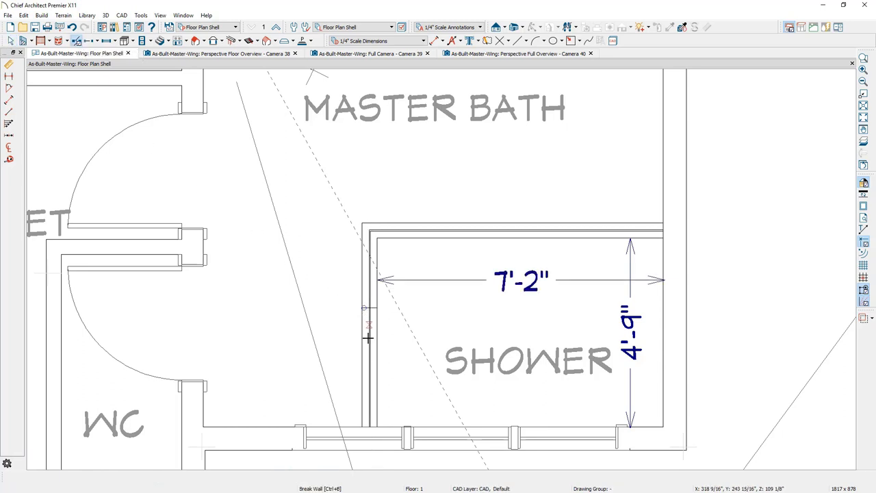
left_click(370, 306)
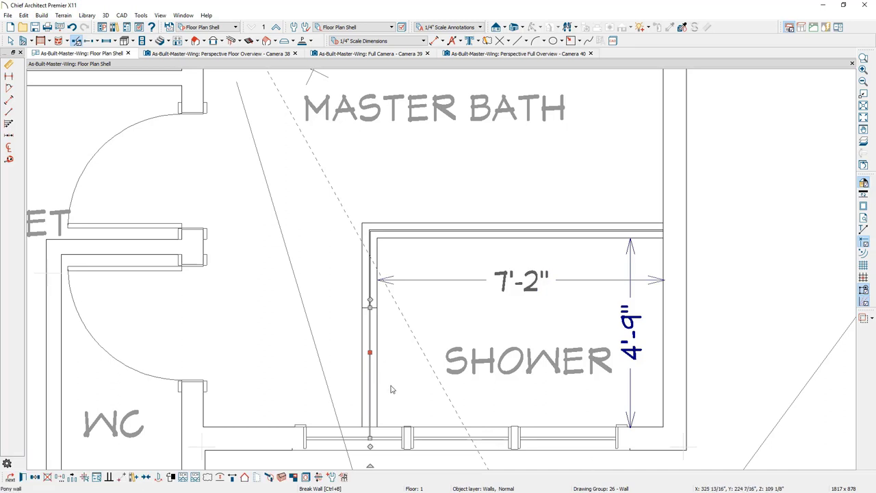
key("space")
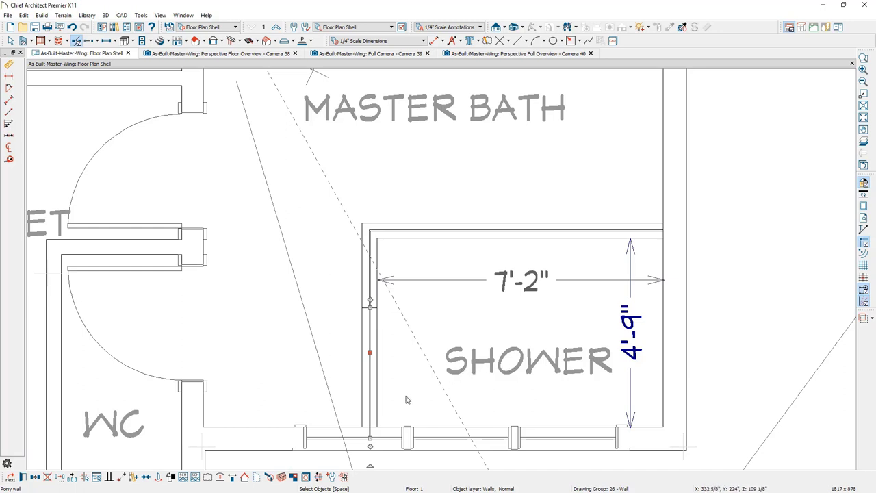
left_click(257, 479)
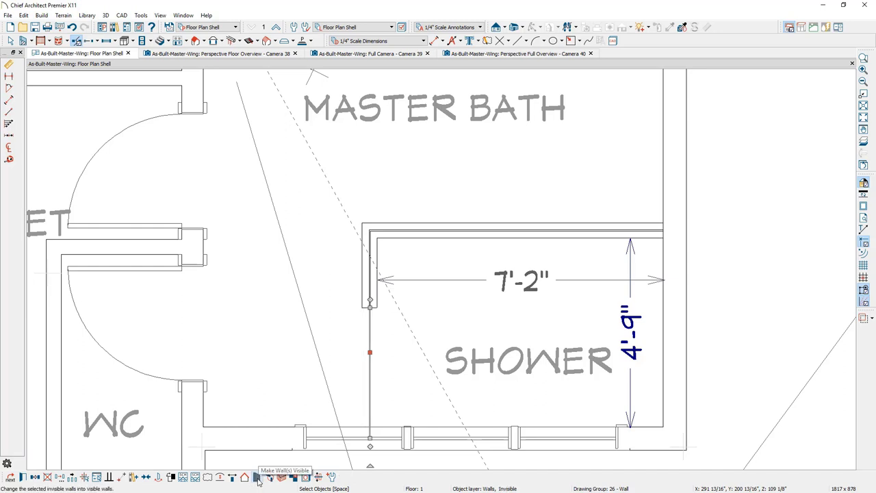
key("Escape")
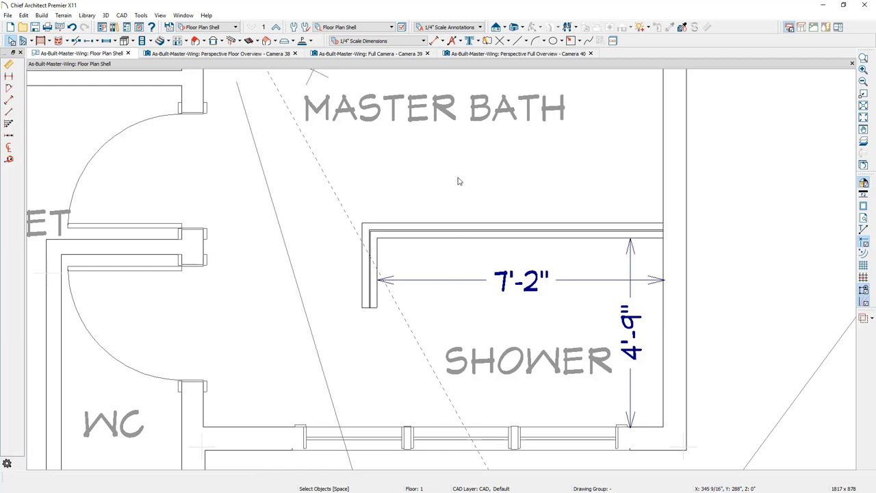
left_click(412, 55)
left_click_drag(583, 331, 432, 342)
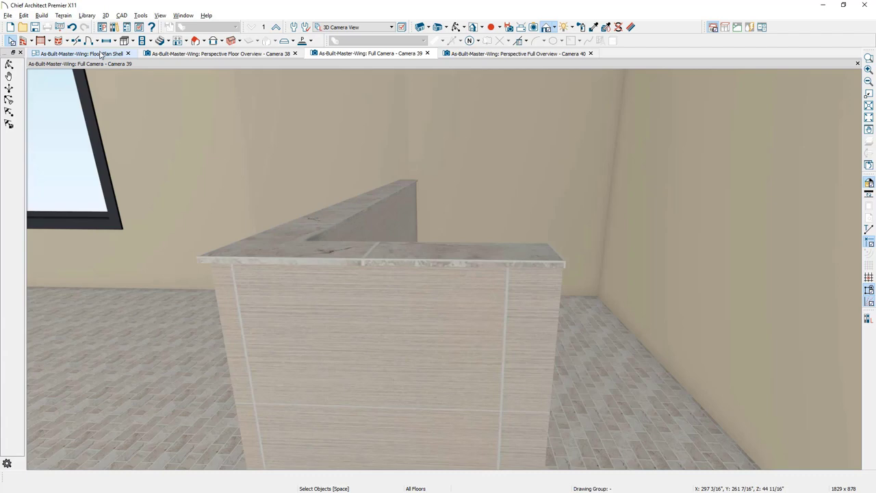
left_click(101, 55)
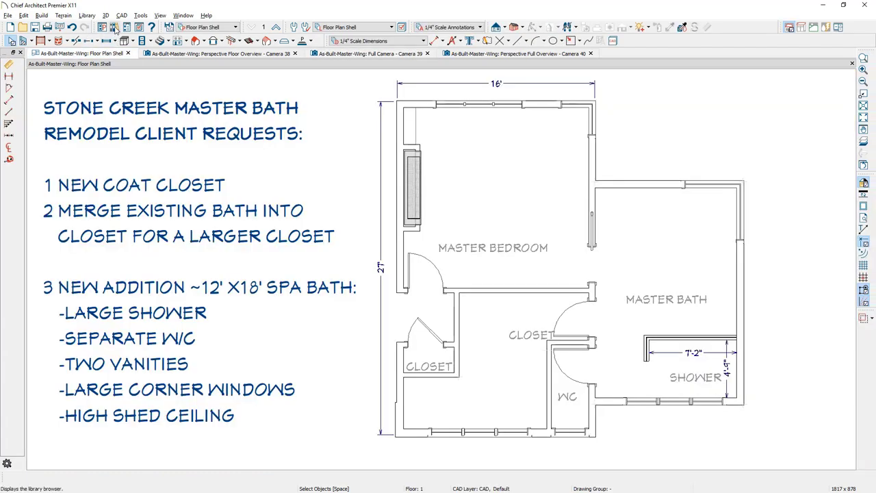
Step: Place "Vanity, Surface Sink" from the StoneCreek Bath library, explode its block and move it into the master bath corner beside the bed wall
left_click(115, 26)
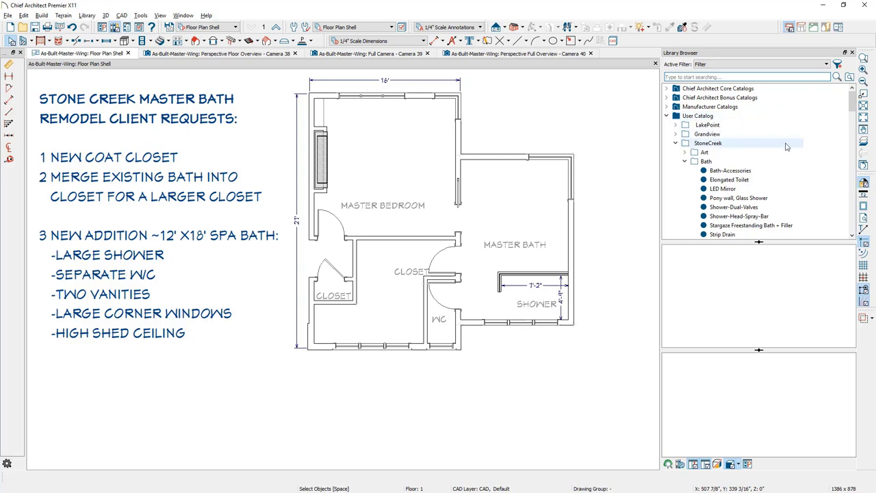
left_click(722, 162)
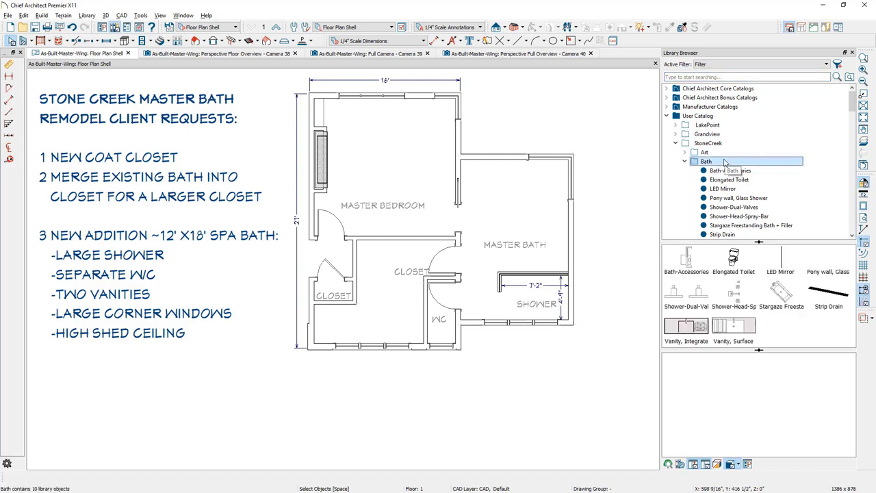
left_click(734, 325)
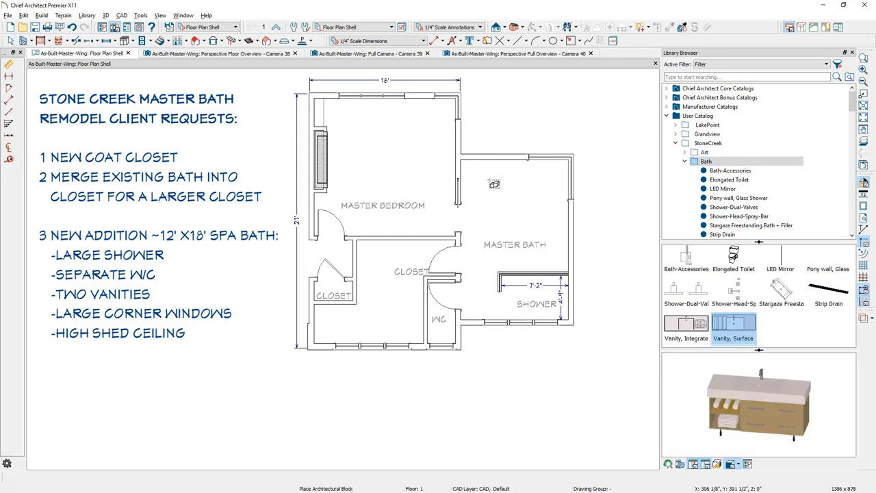
left_click(492, 184)
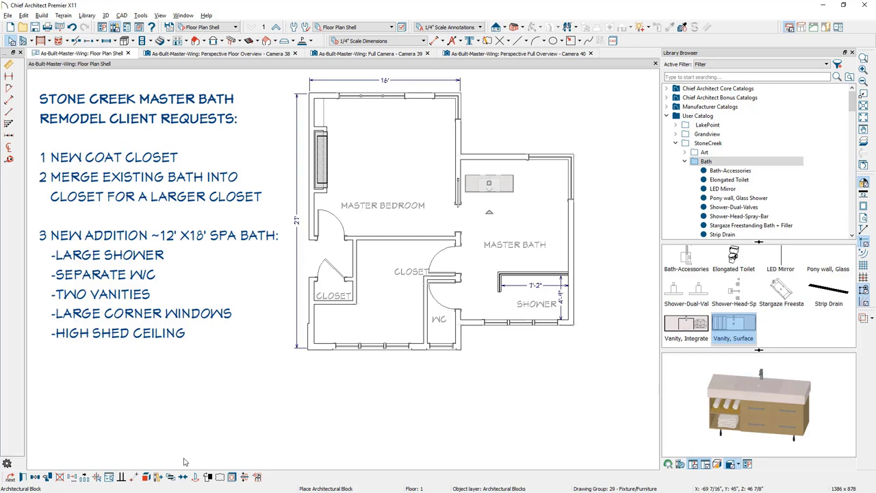
left_click(144, 479)
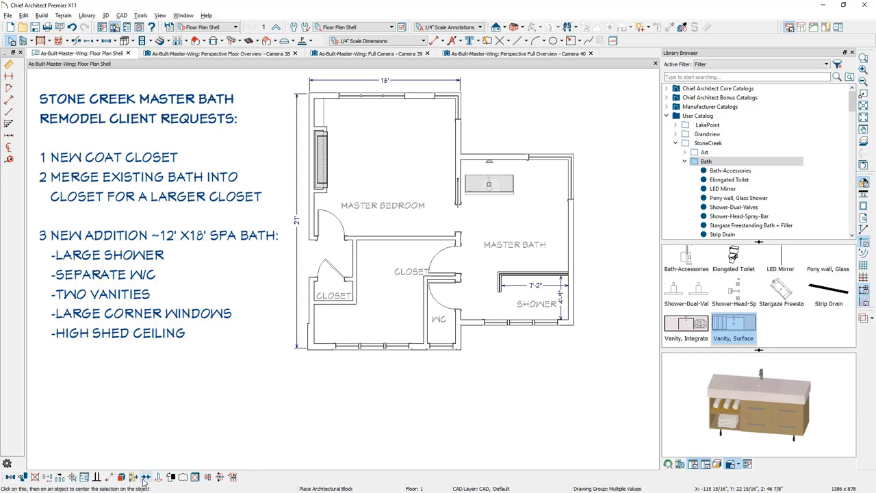
left_click(487, 167)
left_click_drag(487, 168, 463, 169)
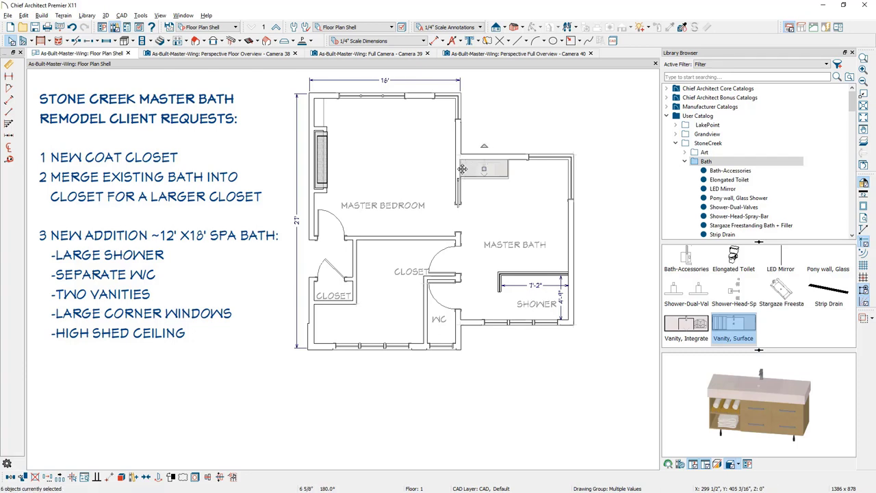
Step: Place the LED Mirror from the Bath library on the wall behind the vanity's sink
left_click(720, 189)
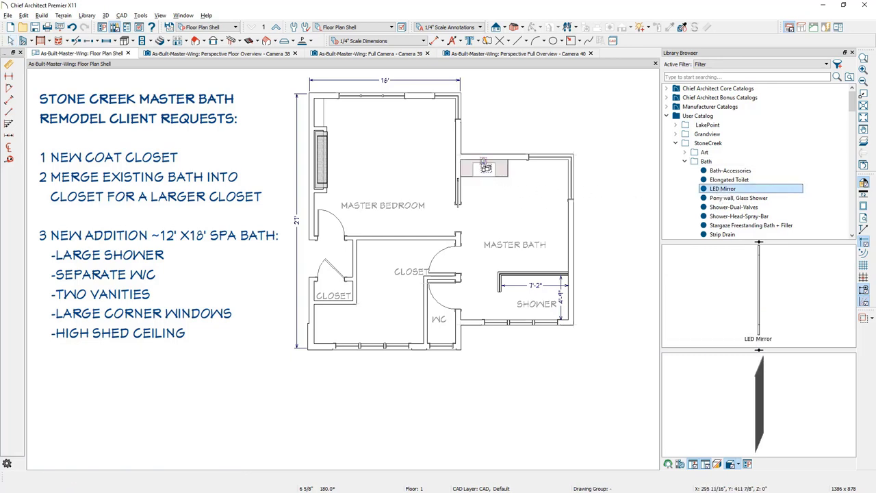
key("Escape")
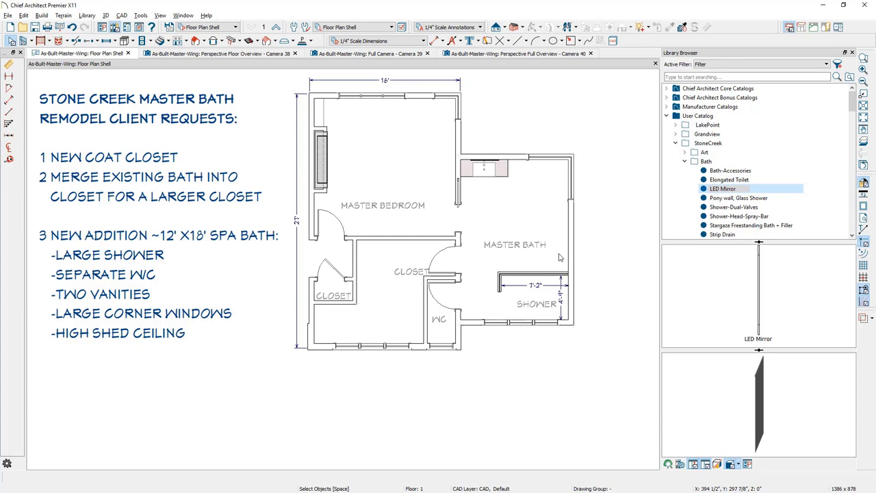
Step: Draw a CAD line about 9'-6 5/8" long at 225° from the corner-window corner, turning on display of the "CAD, Default" layer
key("l")
left_click(572, 156)
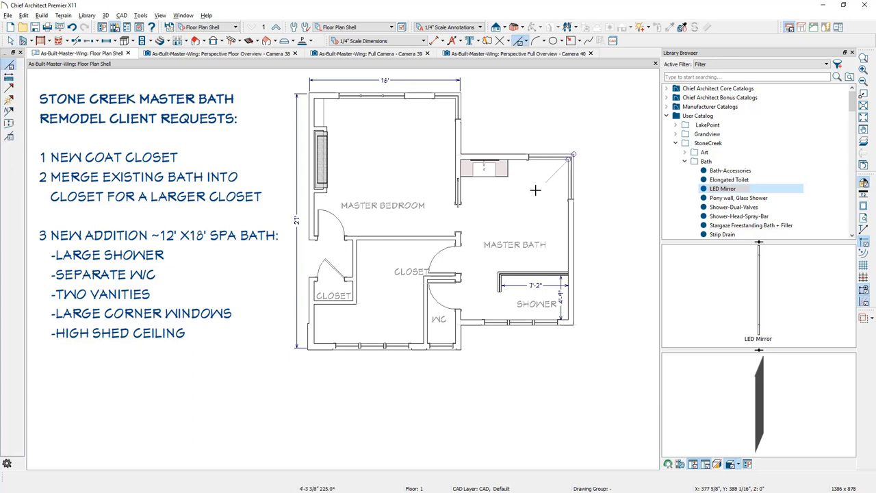
left_click(508, 216)
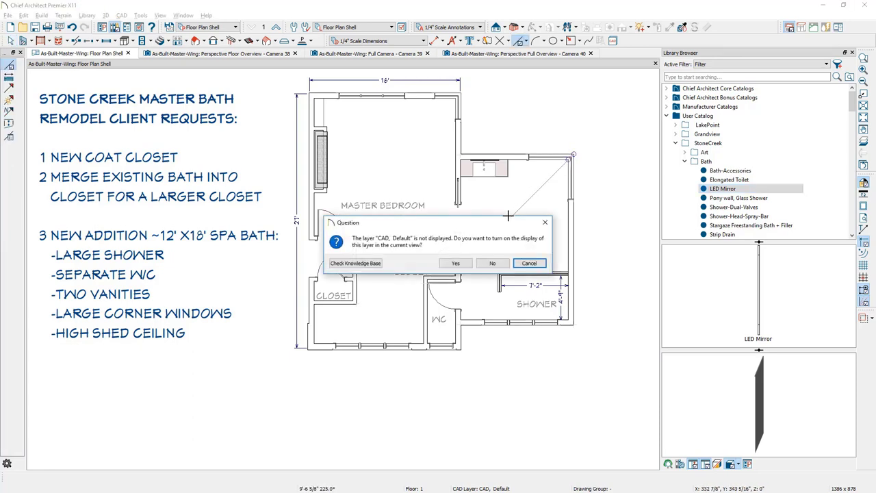
left_click(455, 263)
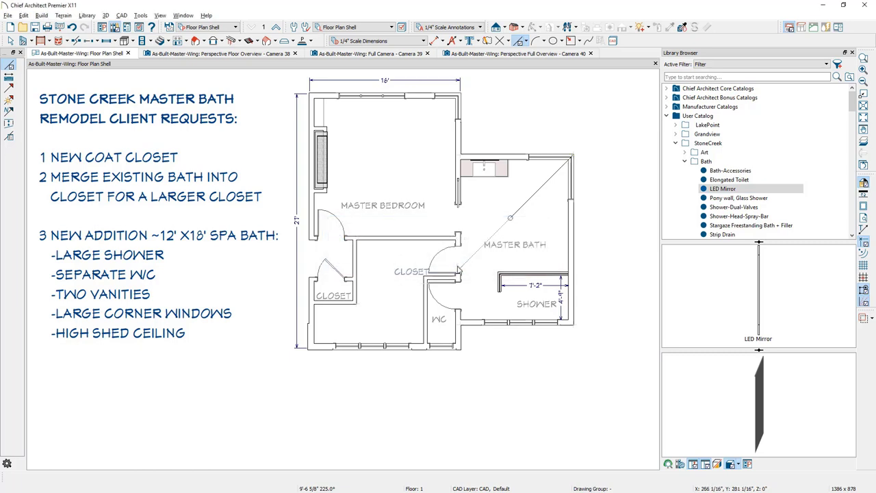
key("Escape")
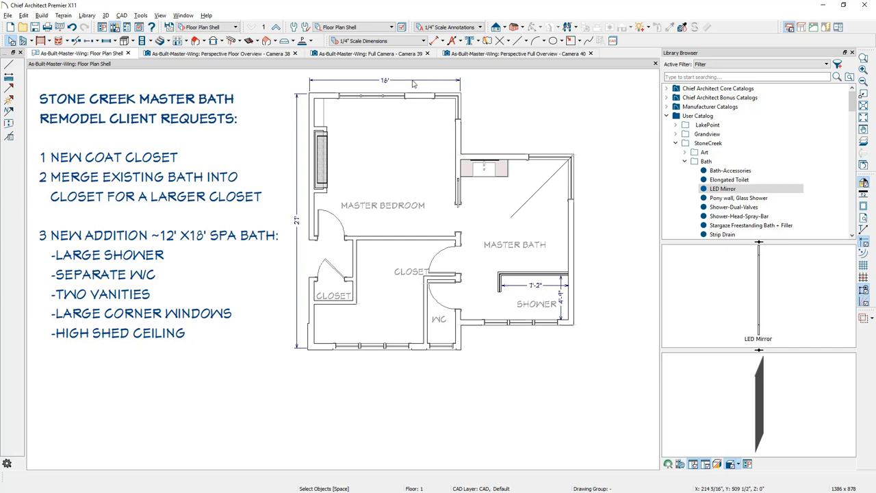
Step: Switch to the "Floor Plan, Interior" saved plan view, saving the changes to the current view
left_click(234, 27)
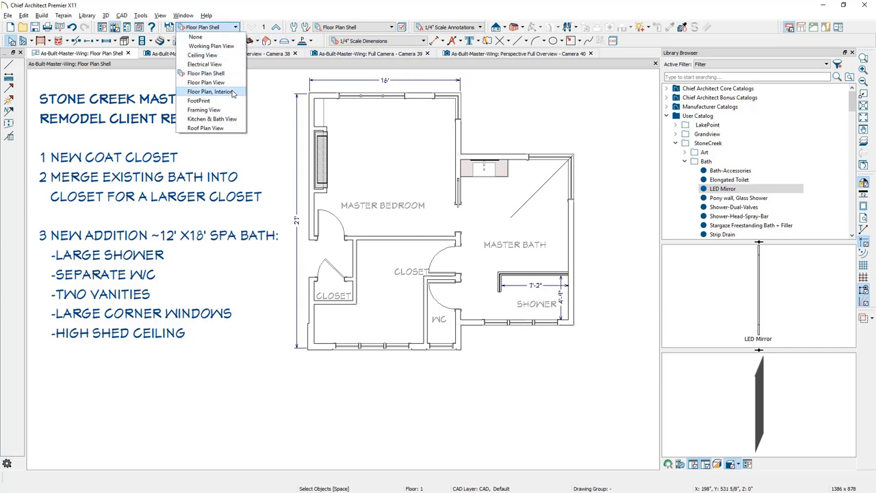
left_click(209, 91)
left_click(465, 269)
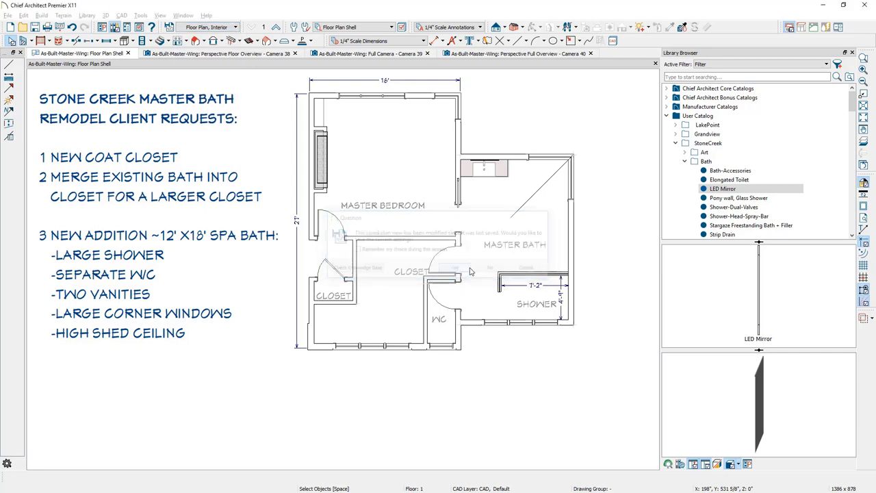
Step: Reflect a copy of the vanity and its LED mirror about the diagonal CAD line onto the exterior wall near the shower
scroll(524, 191, "up", 3)
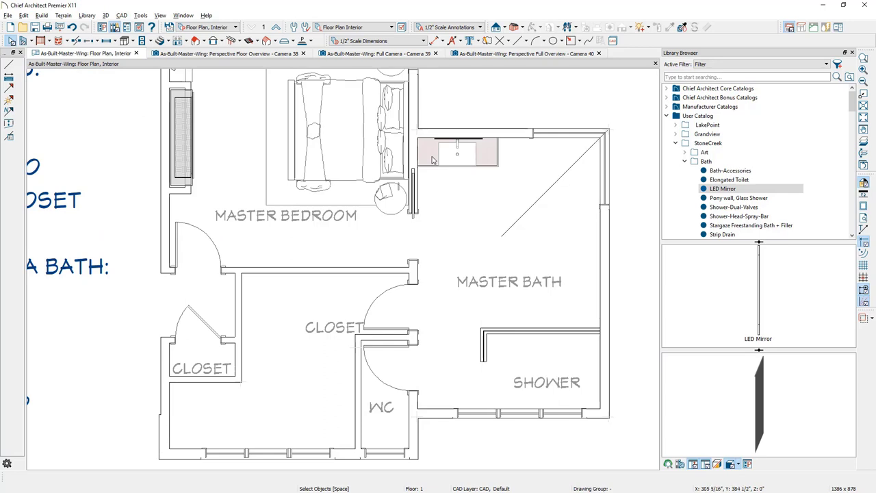
left_click(431, 160)
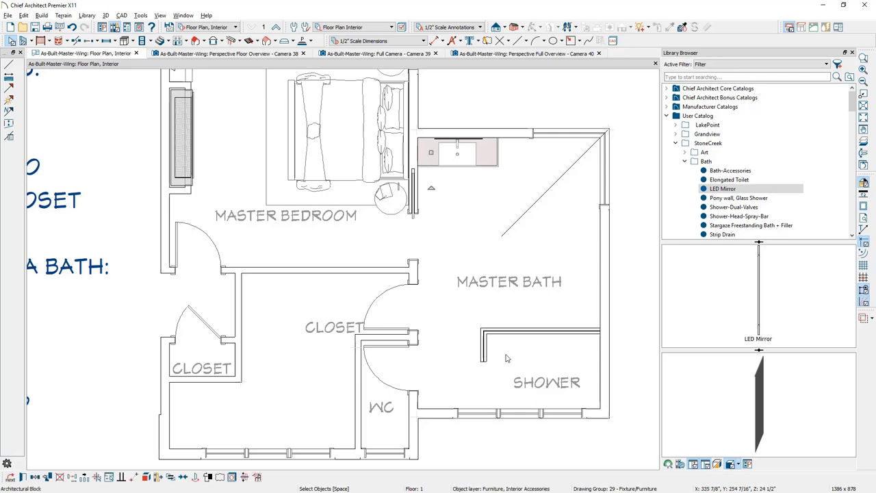
key("Escape")
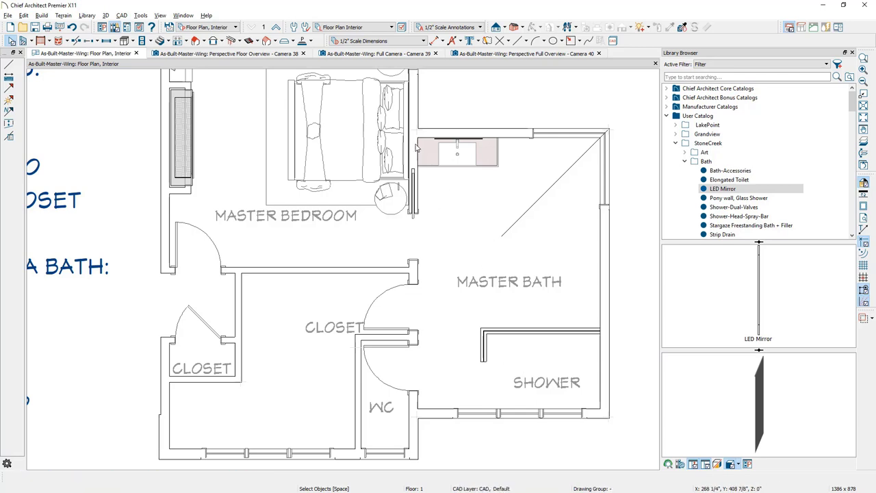
left_click_drag(412, 131, 507, 179)
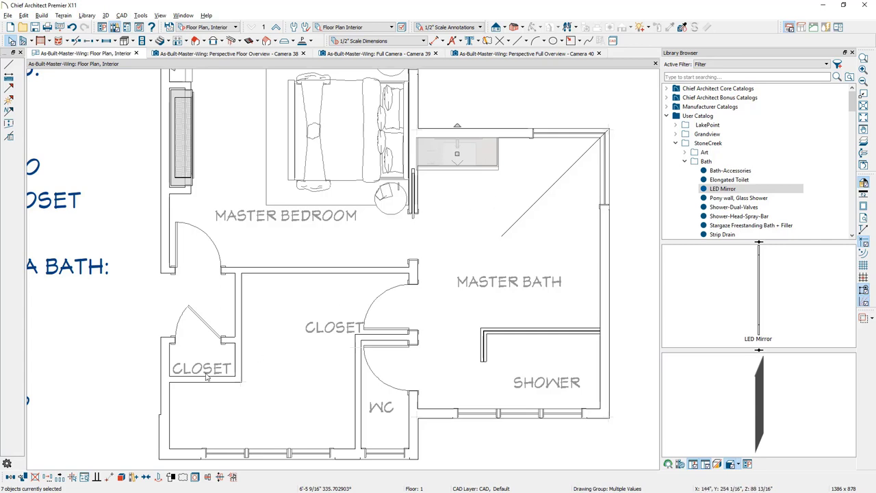
key("Escape")
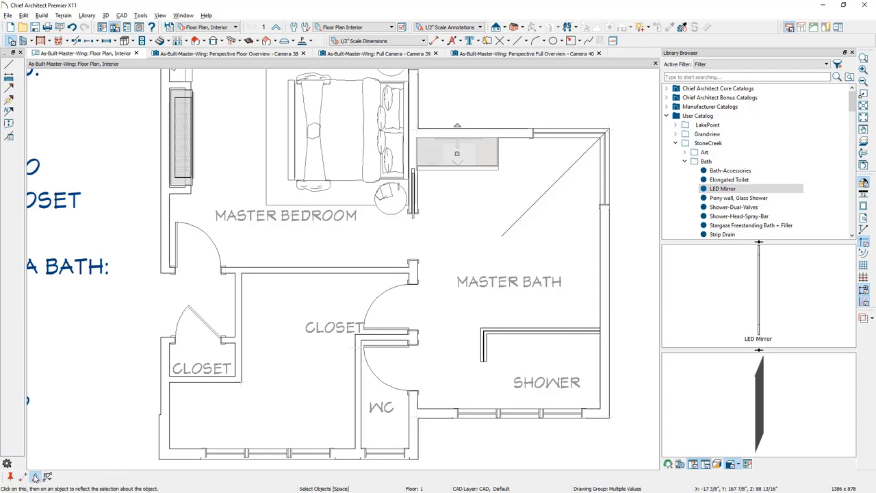
left_click(35, 477)
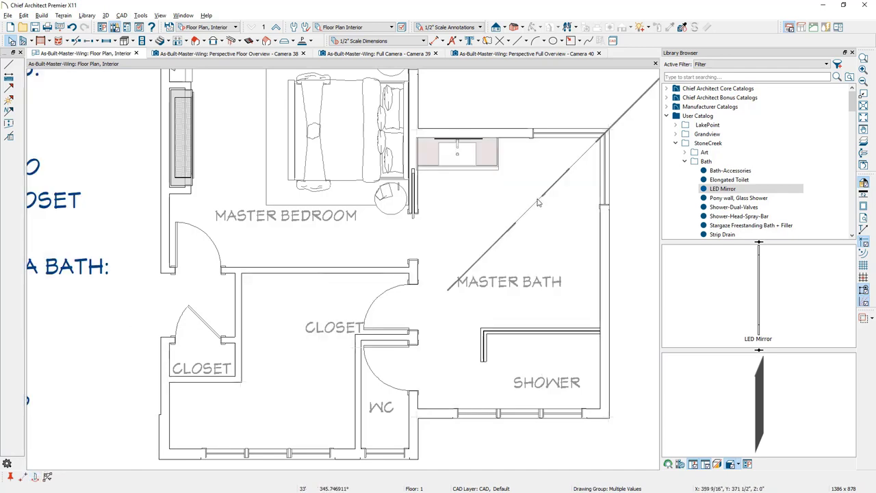
left_click(538, 203)
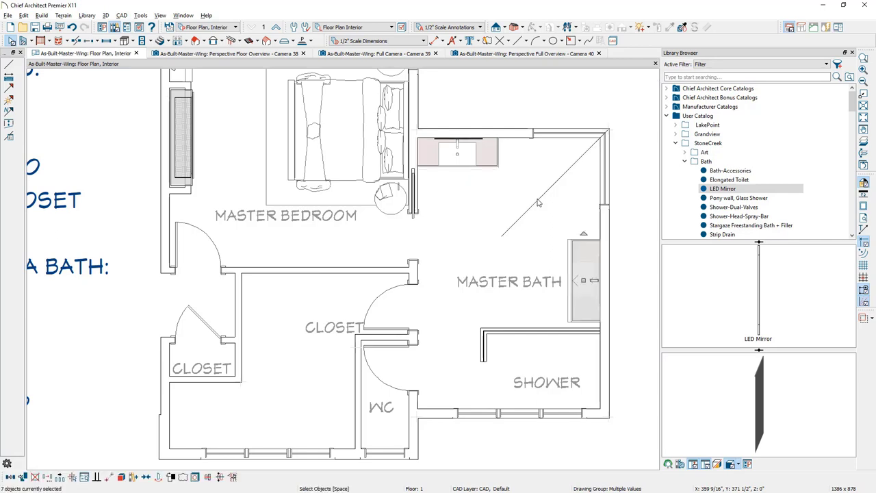
Step: Move the shower wall opposite the three-part window up against the end of the copied vanity
left_click(544, 332)
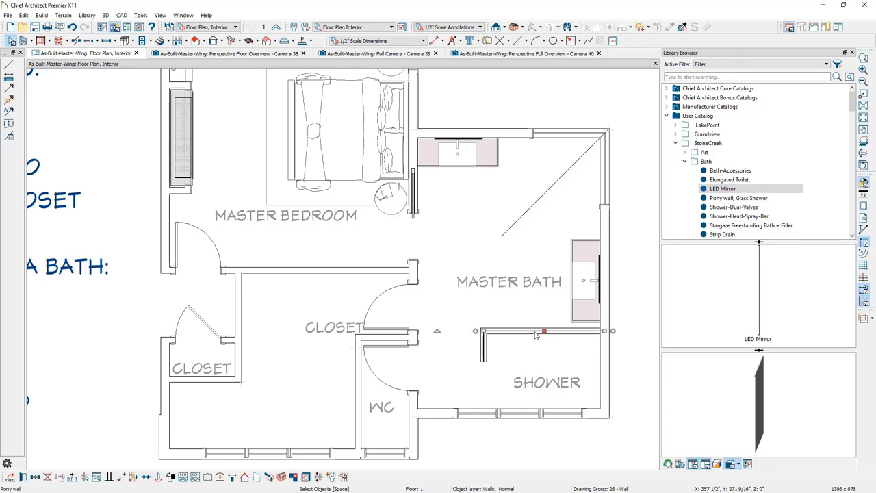
left_click_drag(544, 332, 544, 318)
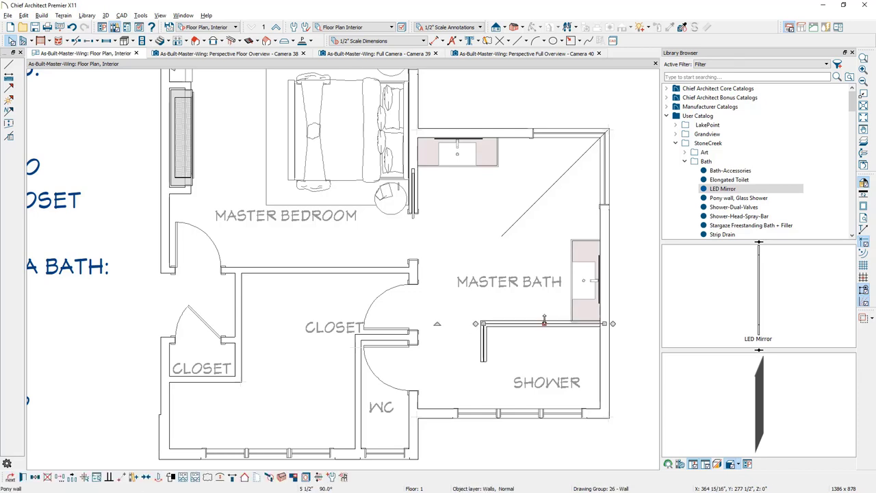
Step: Place the "Stargaze Freestanding Bath + Filler" centered on the diagonal line in the corner between the two vanities
left_click(749, 225)
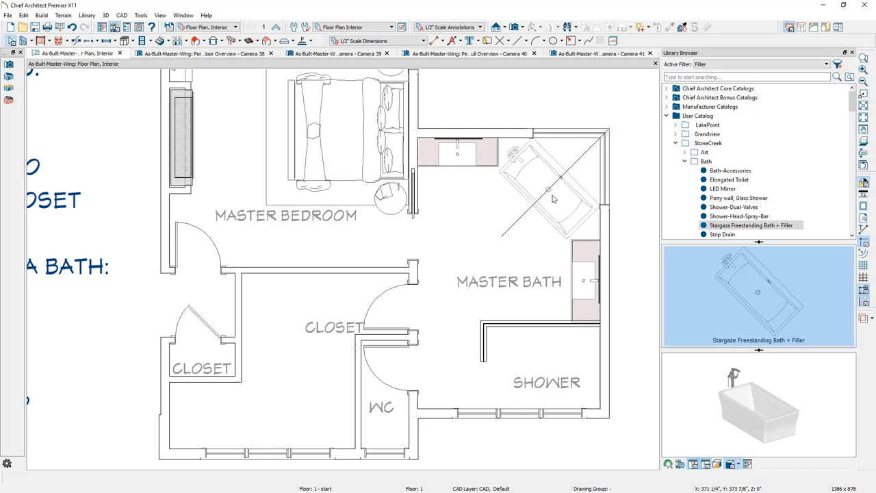
left_click(556, 189)
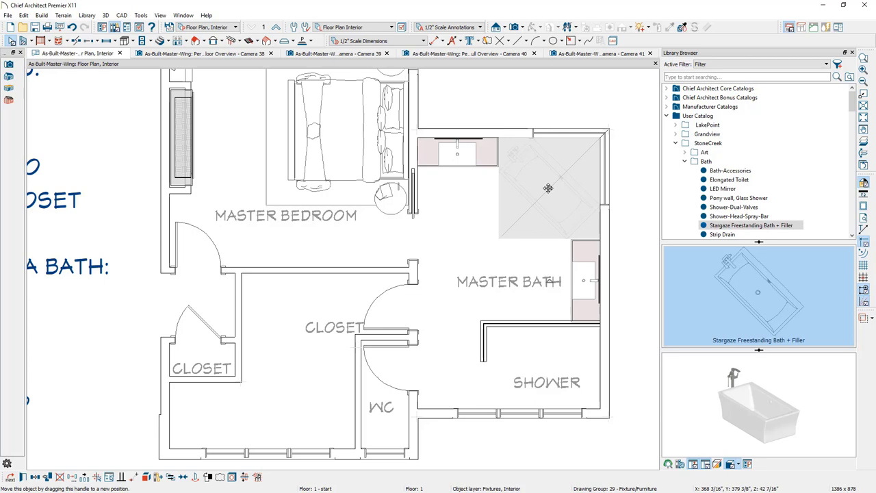
key("Escape")
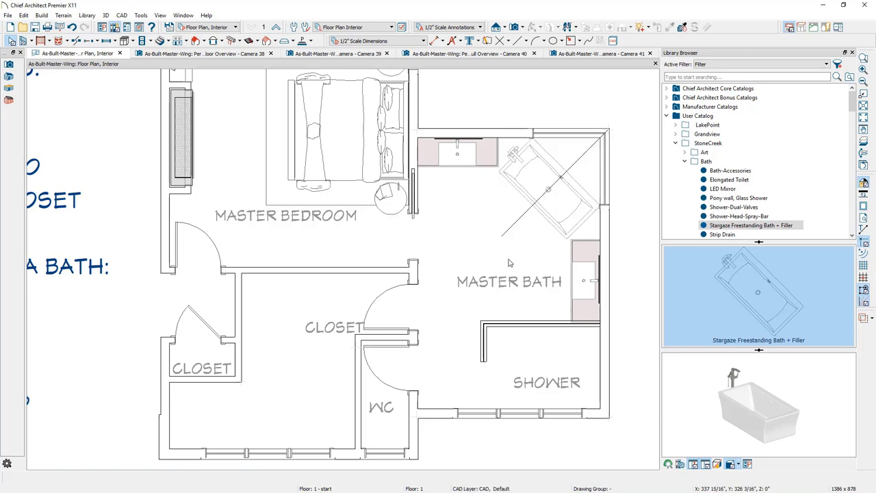
Step: Place the "Shower-Head-Spray-Bar" fixture from the StoneCreek bath library against the shower's exterior wall adjoining the three-part window wall
scroll(797, 211, "down", 1)
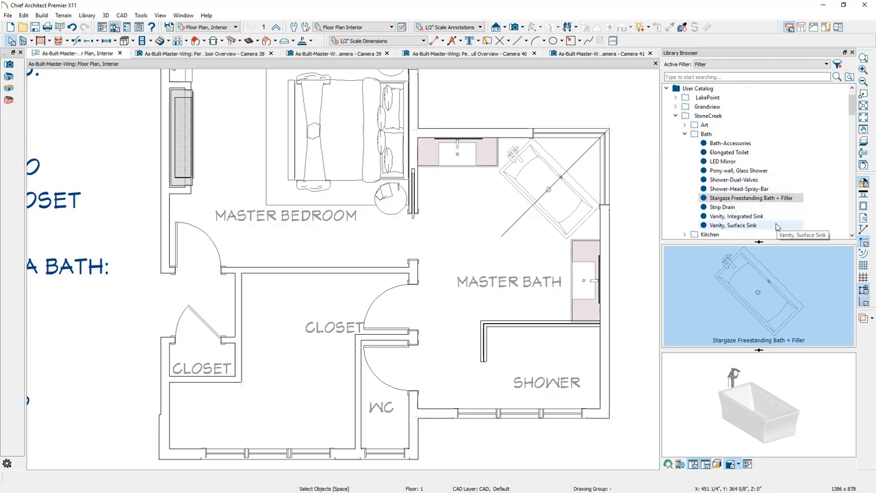
key("Up")
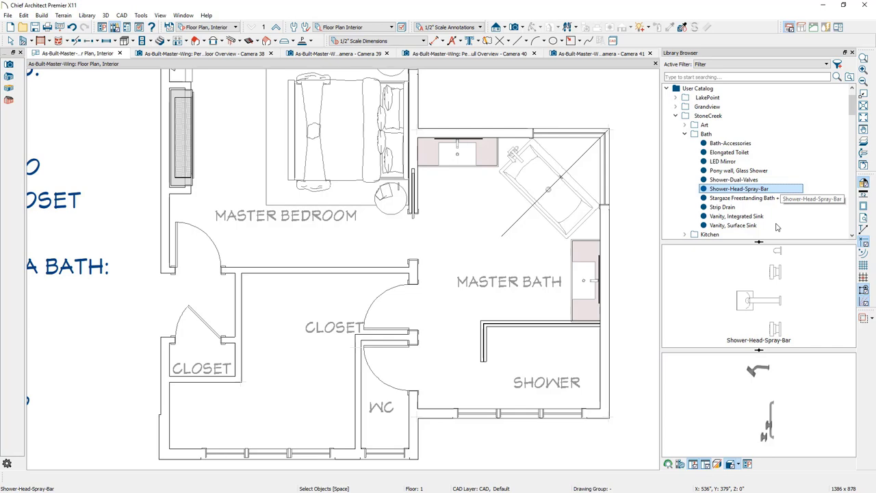
left_click(780, 190)
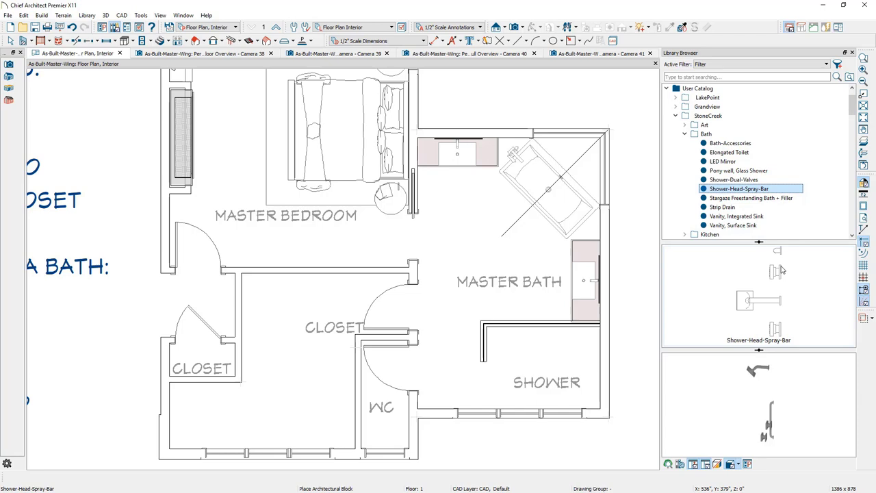
left_click(756, 293)
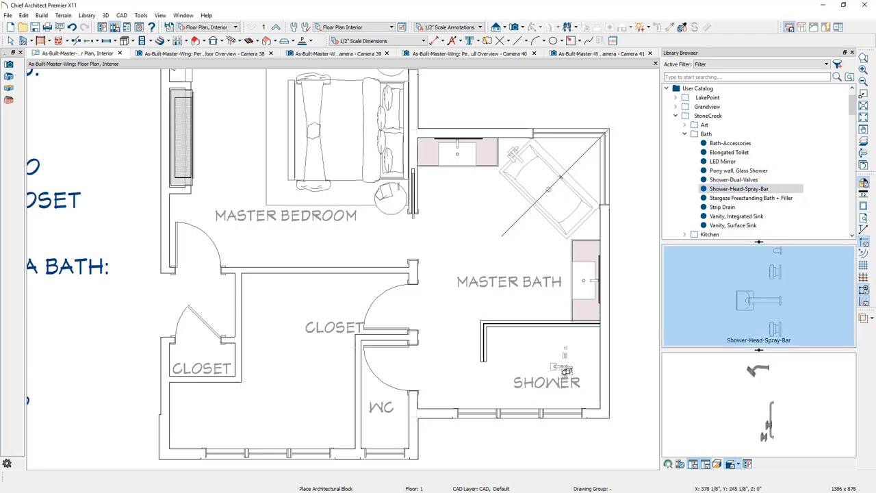
left_click(560, 368)
left_click_drag(560, 368, 594, 358)
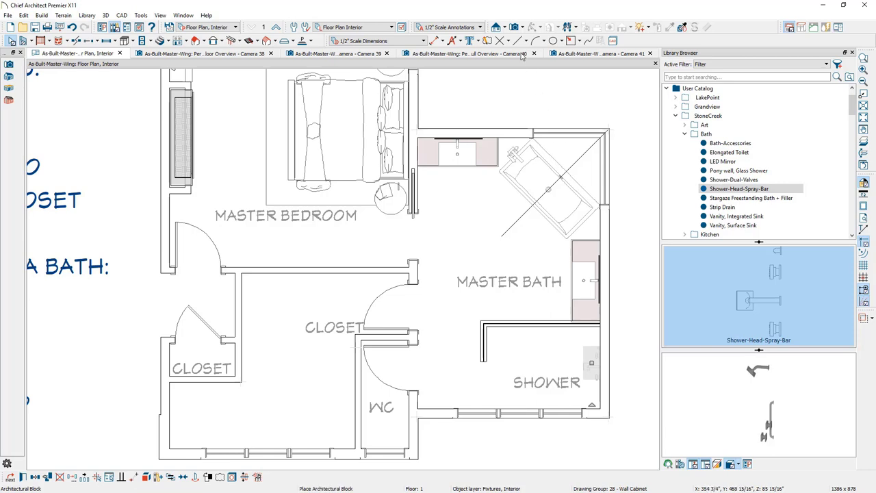
Step: Draw a 135° CAD line from the shower's exterior corner and reflect a copy of the shower head set about it onto the window wall
key("l")
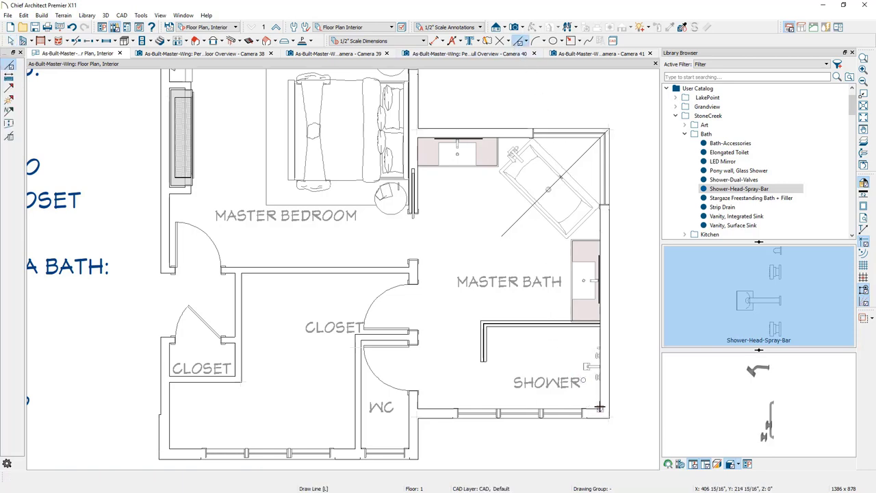
left_click_drag(596, 404, 532, 341)
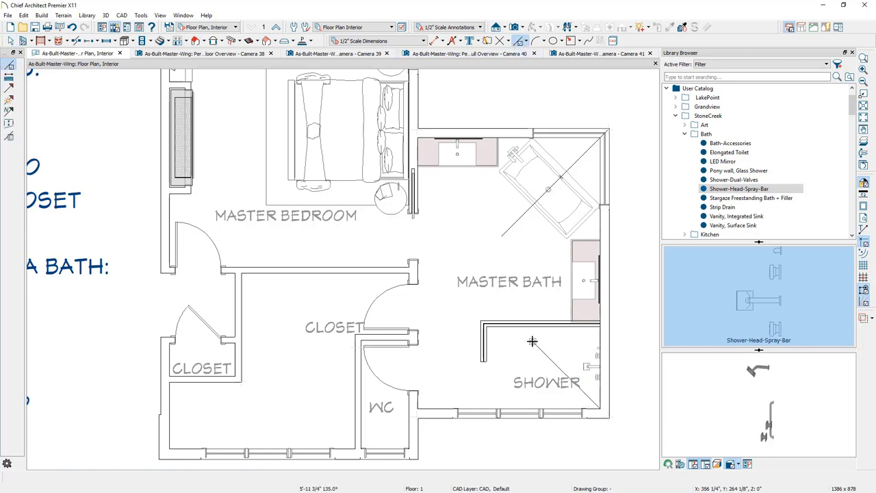
key("space")
left_click(591, 368)
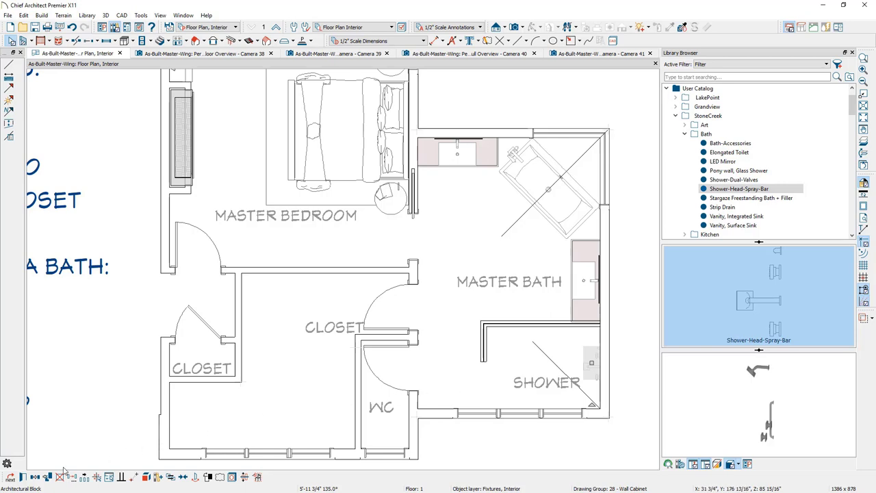
left_click(35, 477)
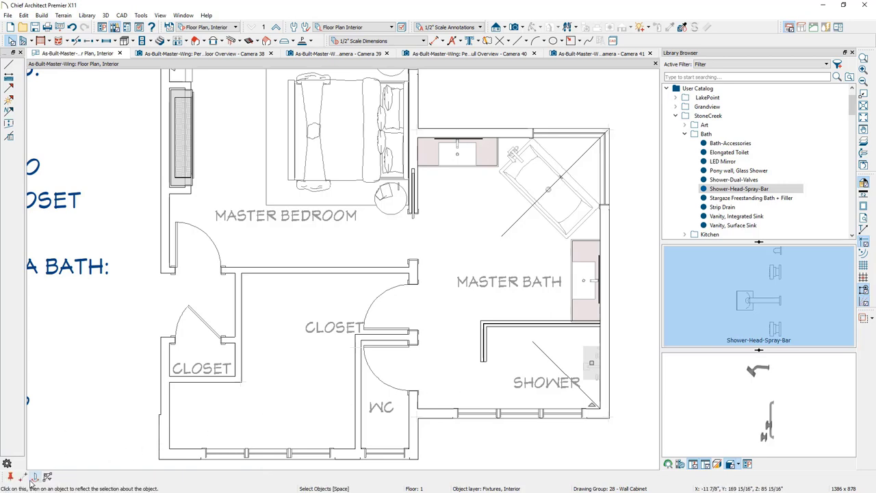
left_click(542, 357)
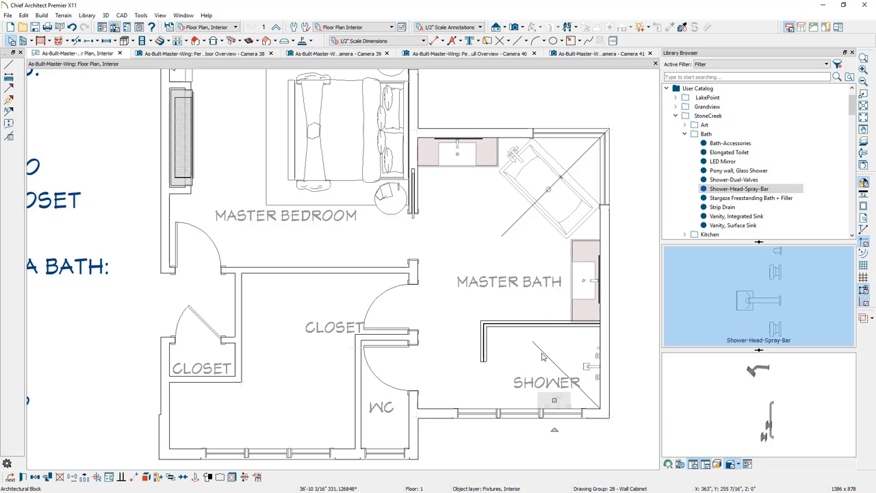
key("space")
Step: Place the "Strip Drain" in the shower parallel to the window wall, centered on the copied shower head
left_click(722, 207)
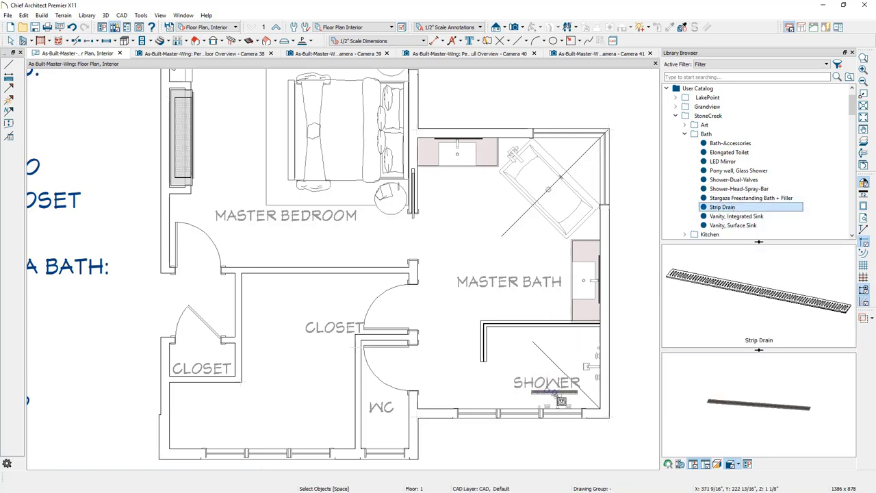
left_click(555, 403)
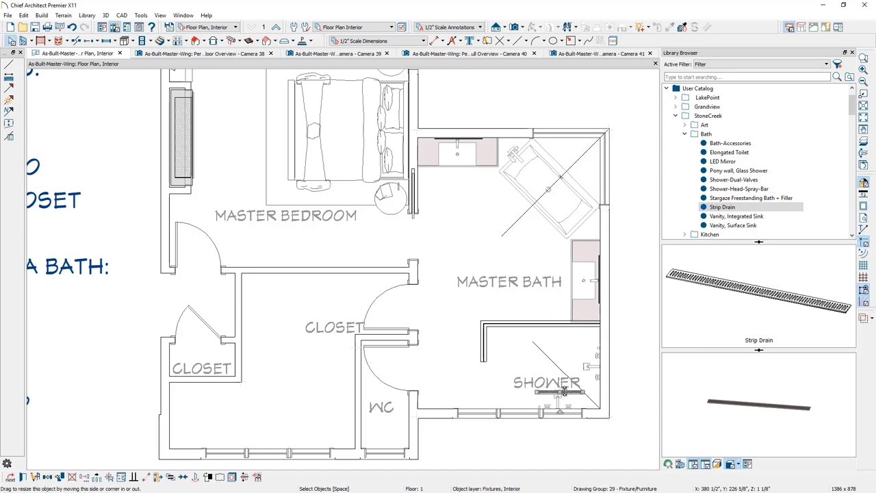
left_click_drag(556, 403, 558, 400)
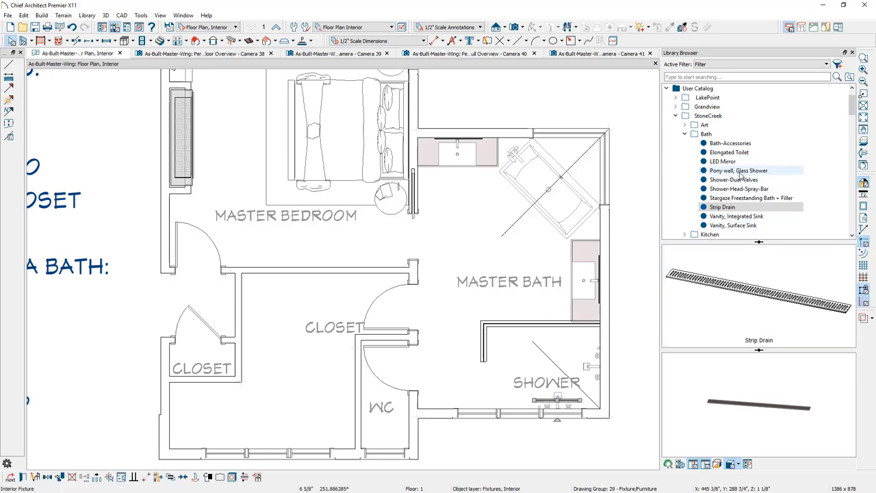
Step: Place the "Shower-Dual-Valves" on the window wall near the shower entrance
left_click(733, 179)
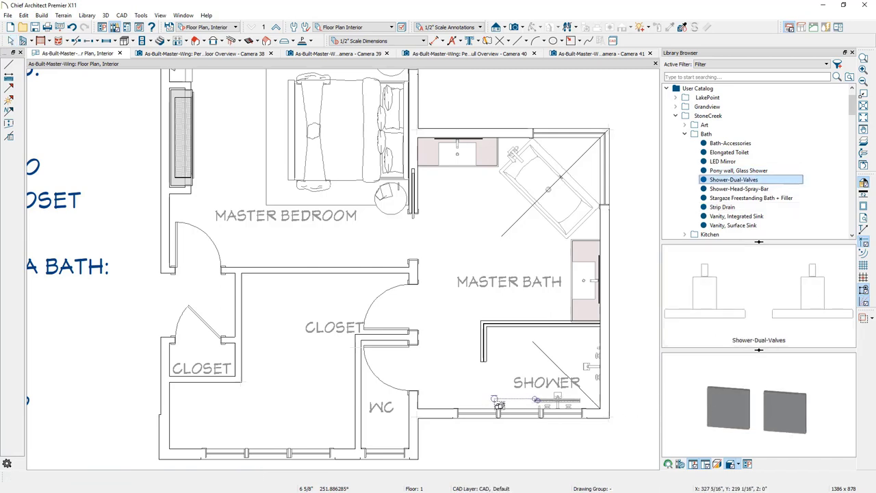
left_click(498, 406)
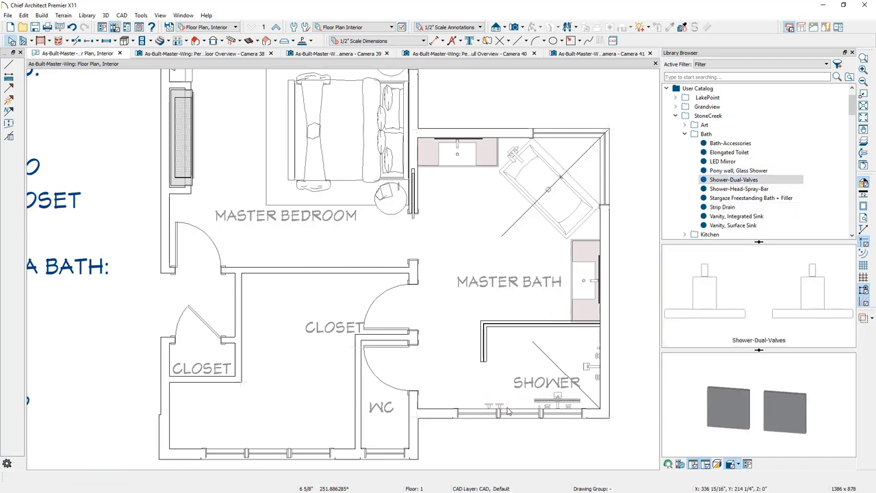
left_click(501, 409)
key("Escape")
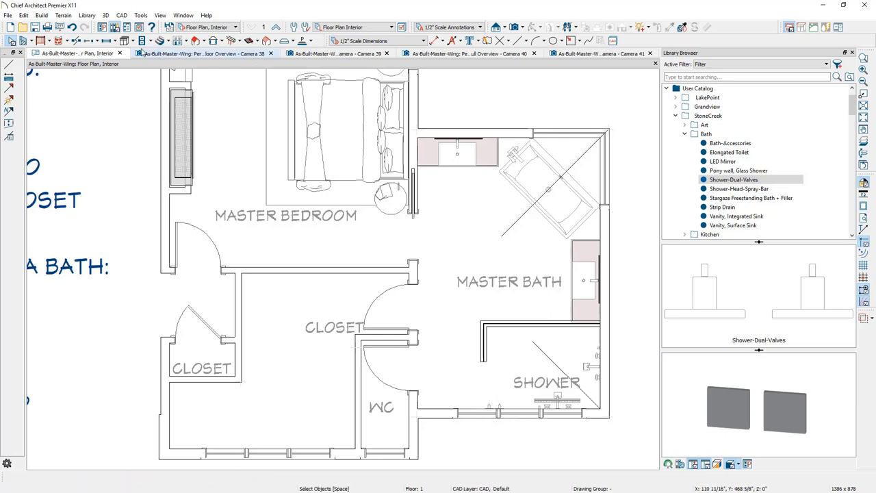
Step: Draw a custom countertop as a shower bench along the pony wall, from the exterior wall to the short return wall
left_click(133, 41)
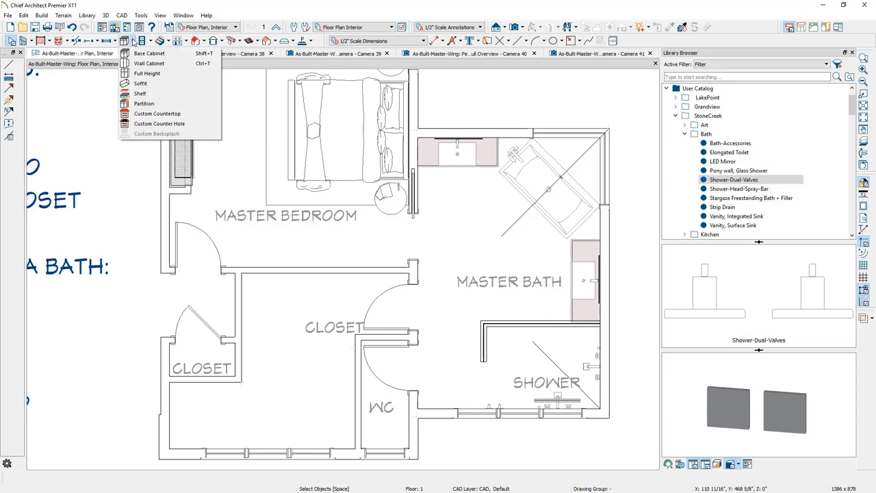
left_click(202, 116)
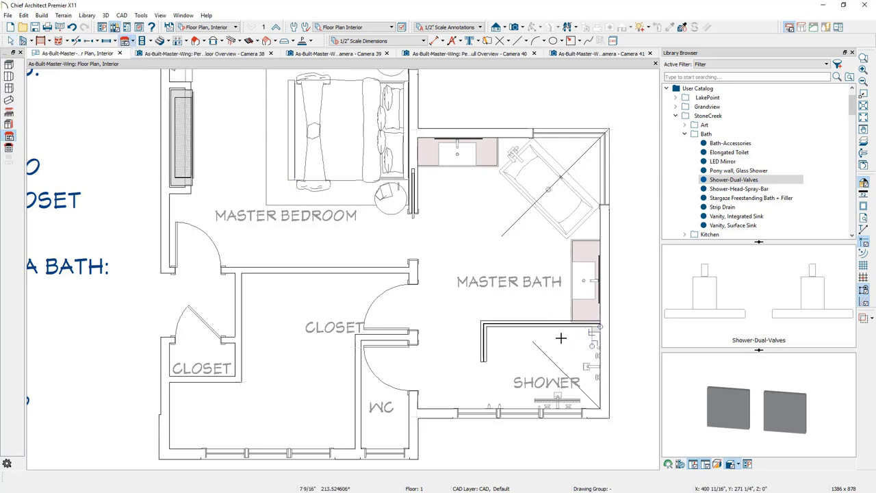
left_click_drag(599, 326, 487, 350)
Step: Set the bench countertop's thickness to 4" and its finished-floor-to-top height to 18", independent of the cabinet defaults
left_click(502, 351)
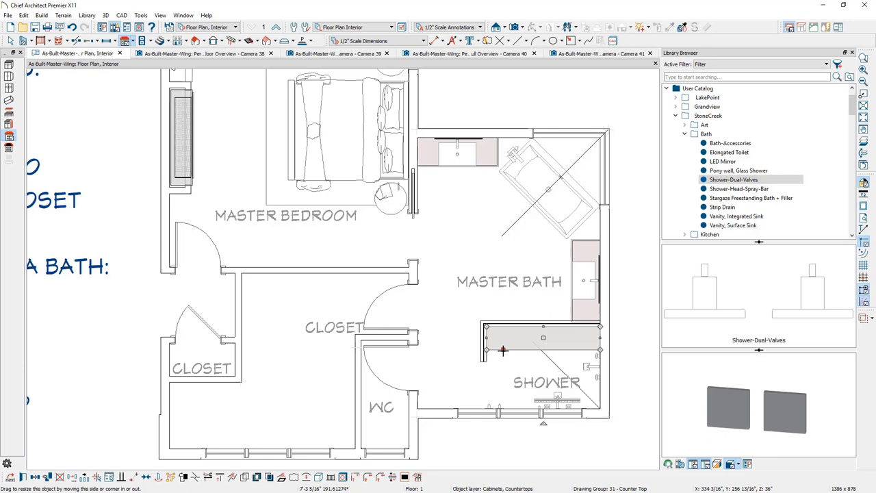
double_click(503, 351)
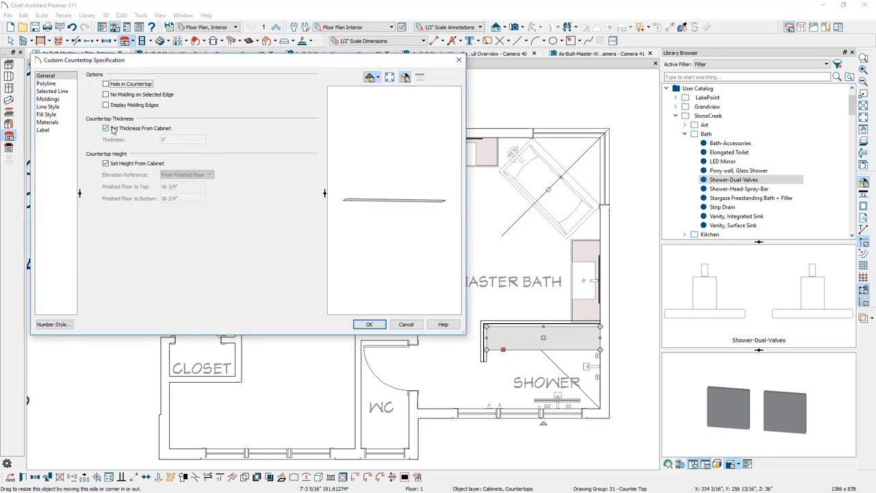
left_click(105, 128)
left_click_drag(165, 139, 149, 140)
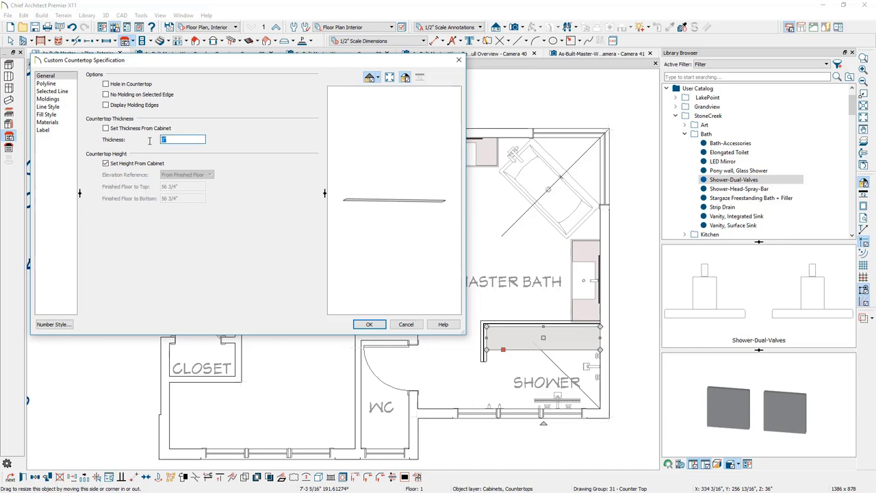
left_click(106, 163)
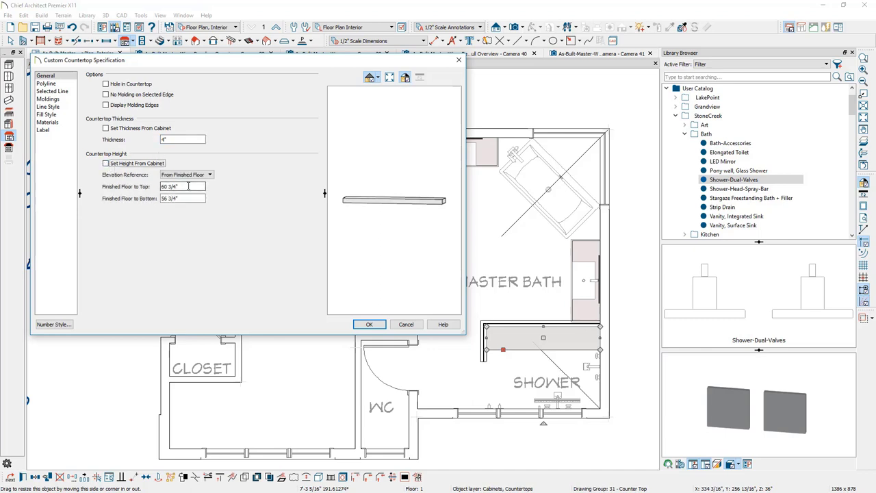
left_click_drag(164, 186, 131, 187)
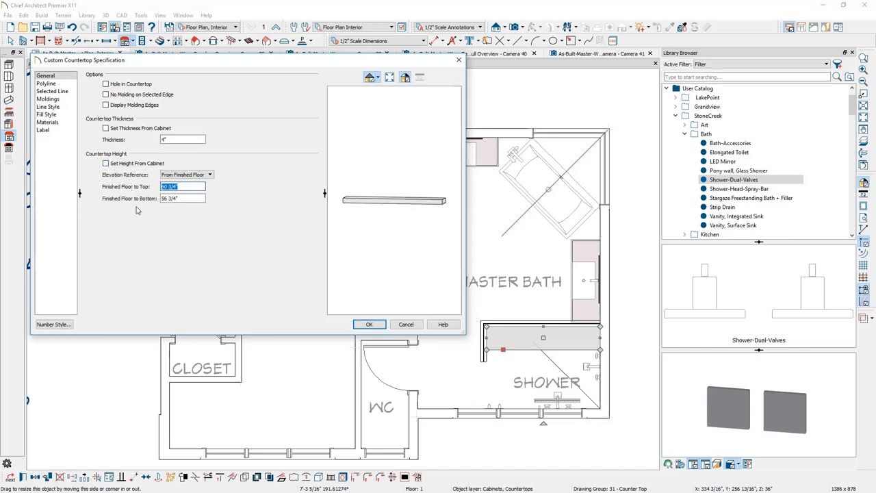
type("18")
key("Return")
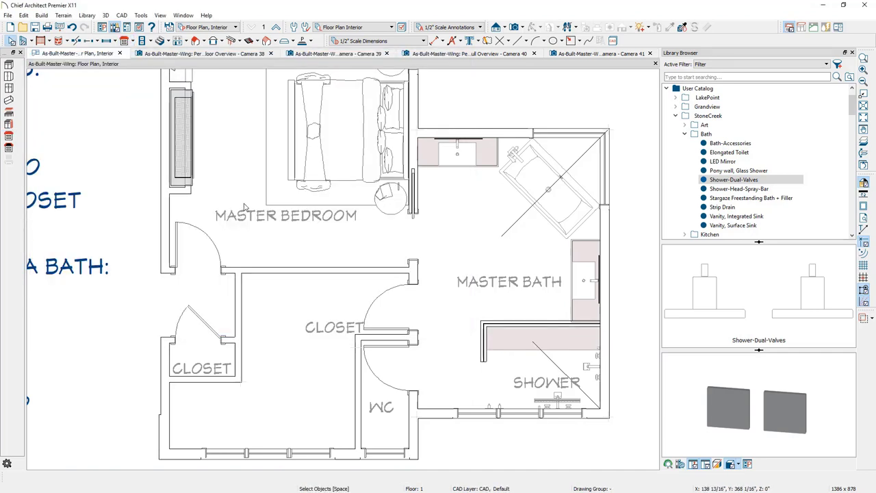
Step: In the Camera 38 floor overview, apply the bedroom floor's Ash Hardwood DuoTone material to all drywall walls of the master bath room
left_click(247, 59)
left_click_drag(294, 342, 396, 327)
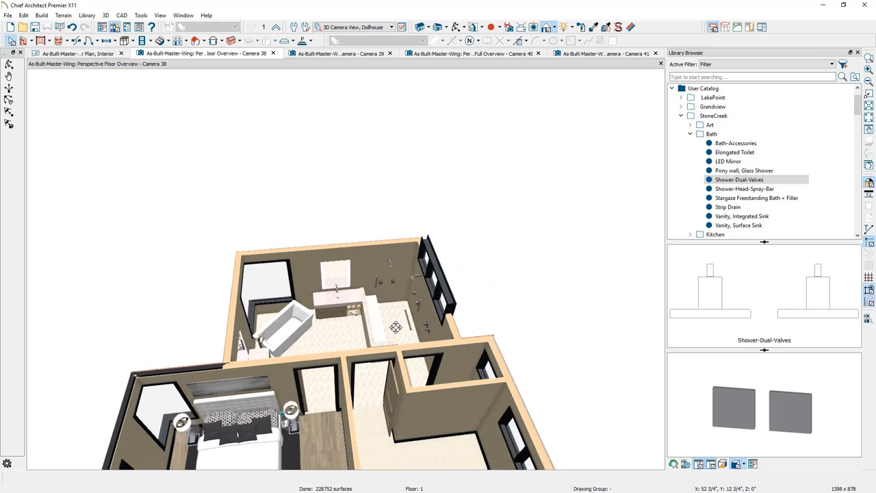
scroll(396, 327, "up", 5)
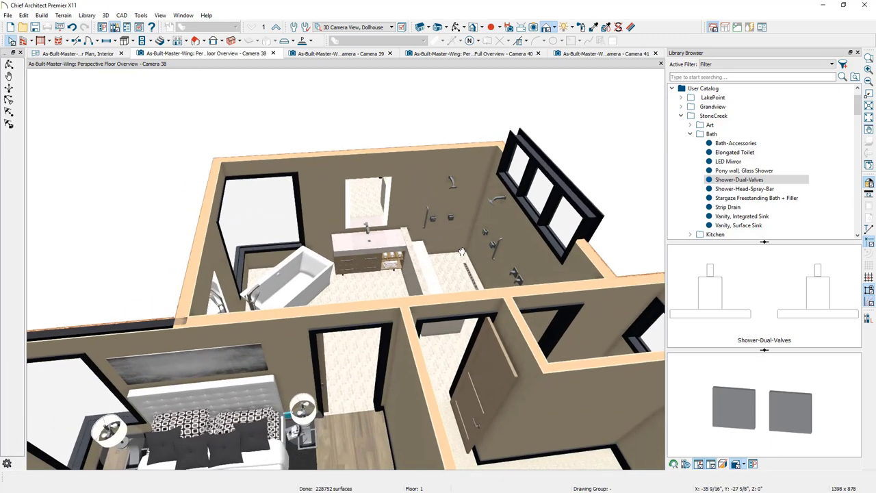
left_click(567, 27)
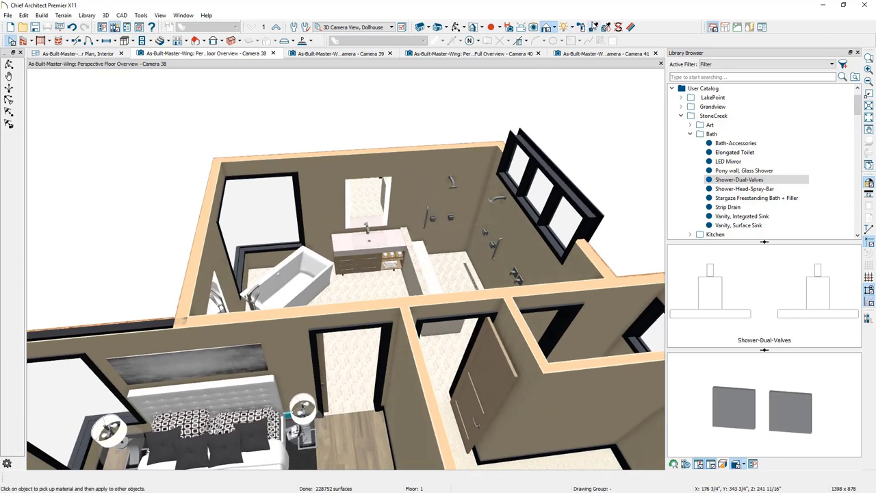
left_click(381, 427)
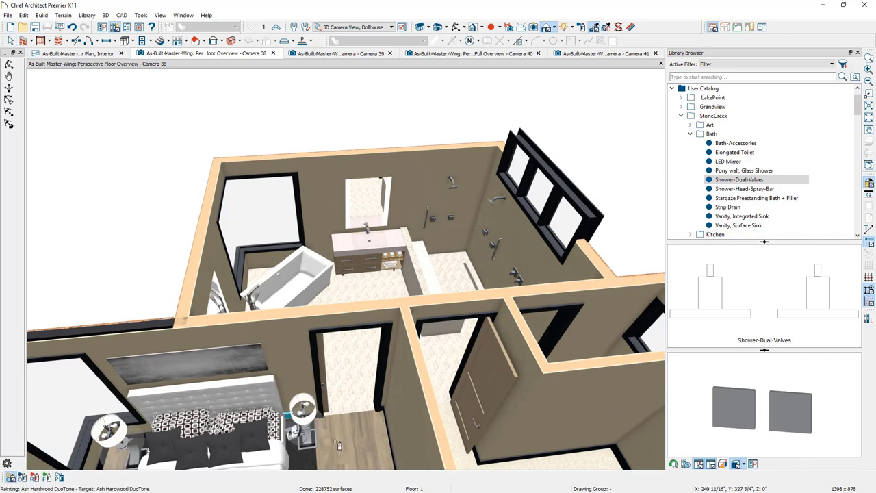
left_click(34, 477)
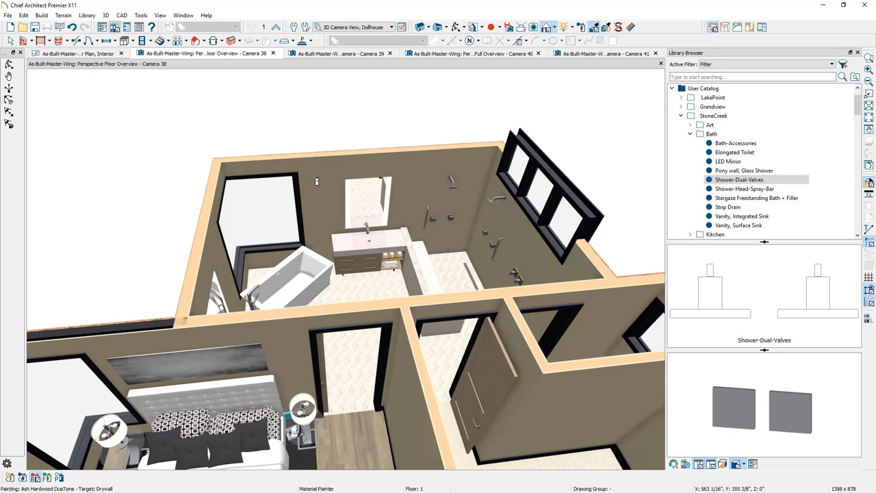
left_click(316, 180)
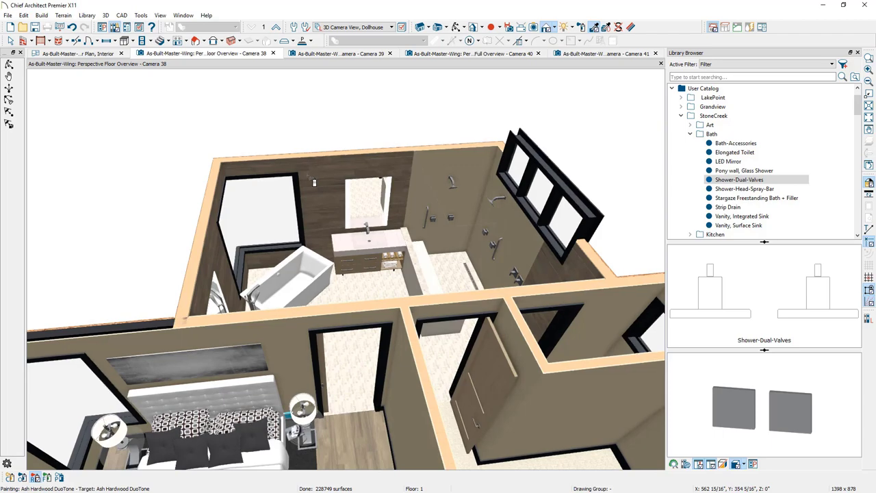
Step: Pick up the CREME LINEN-P686 material from the pony wall's end face and apply it to the shower's drywall walls
middle_click_drag(313, 182, 363, 274)
scroll(356, 246, "up", 5)
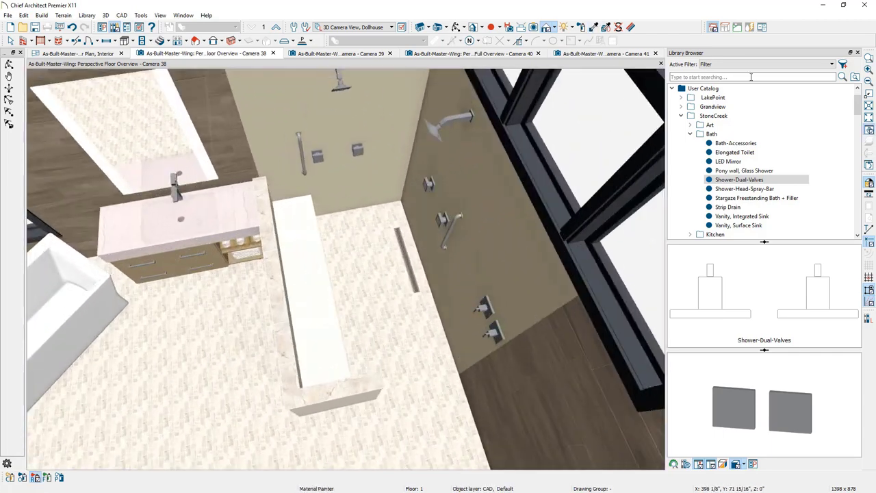
left_click(595, 27)
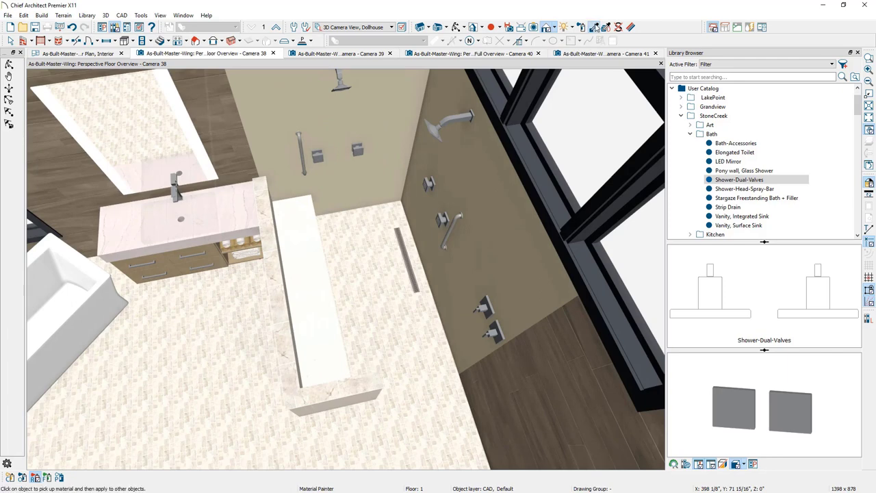
left_click(376, 395)
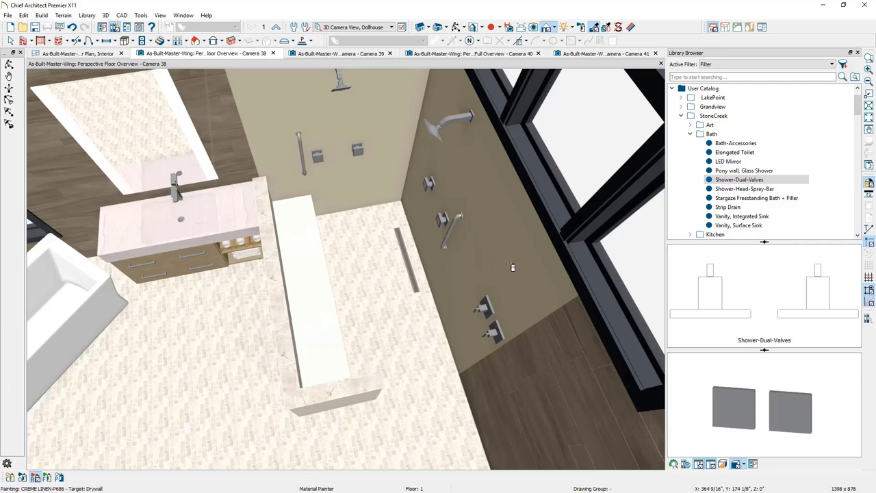
left_click(512, 267)
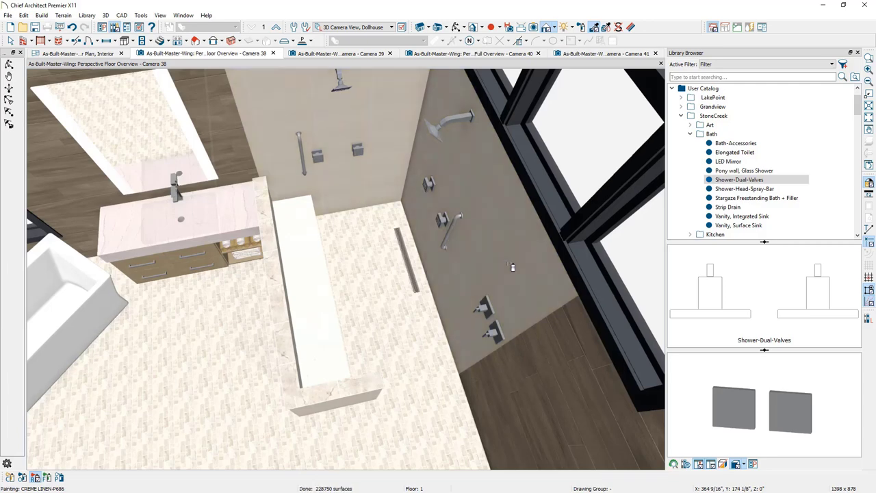
middle_click_drag(512, 267, 393, 260)
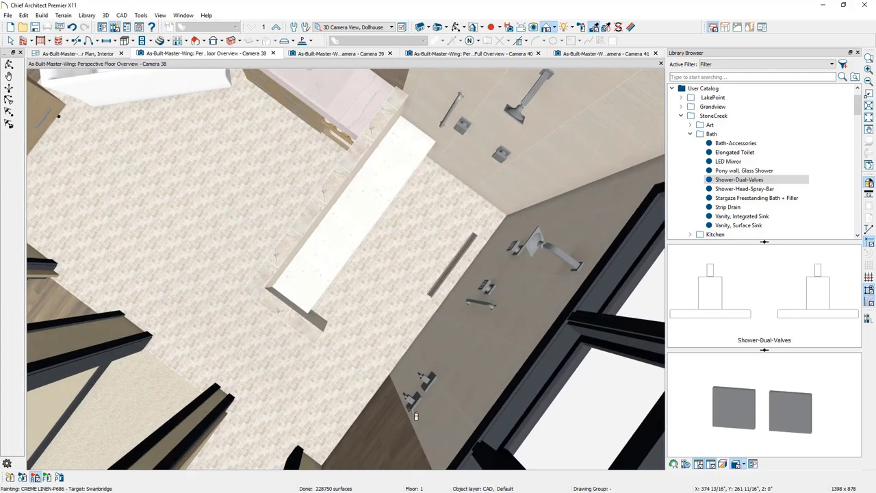
Step: Return to the interior floor plan and review the remodeled layout alongside the client request list, including the master bath addition
middle_click_drag(383, 404, 509, 402)
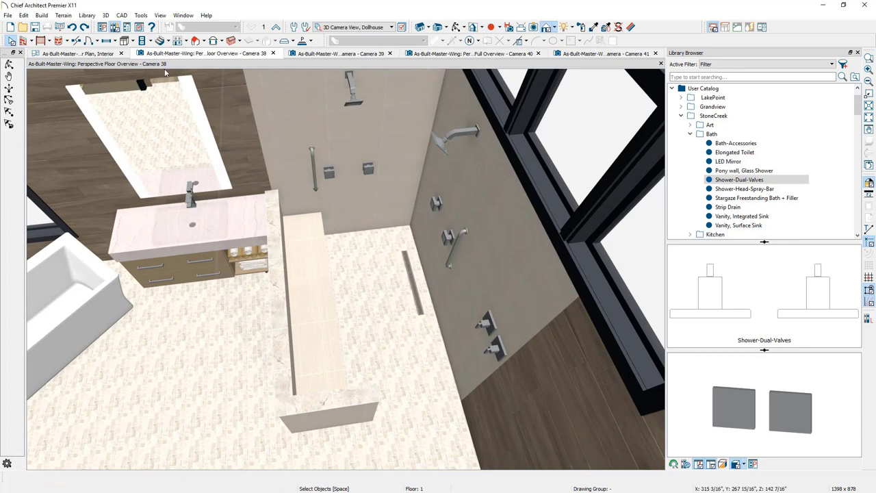
left_click(102, 55)
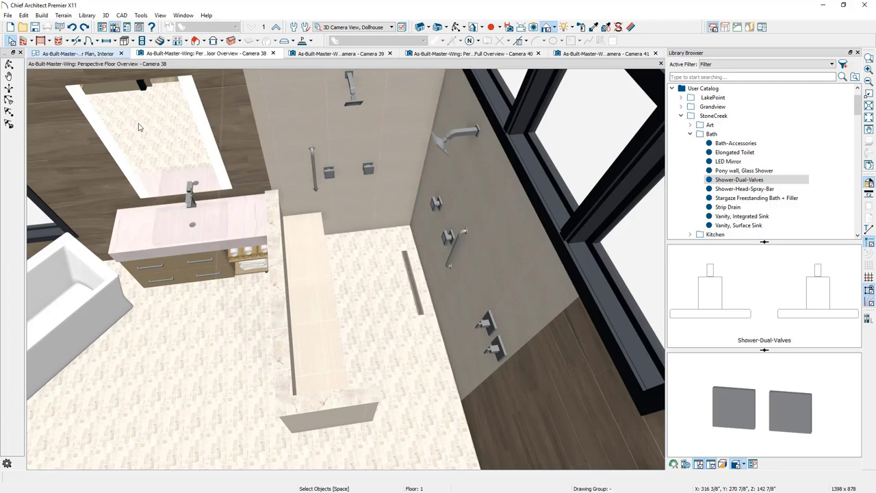
scroll(234, 206, "down", 5)
middle_click_drag(234, 205, 527, 321)
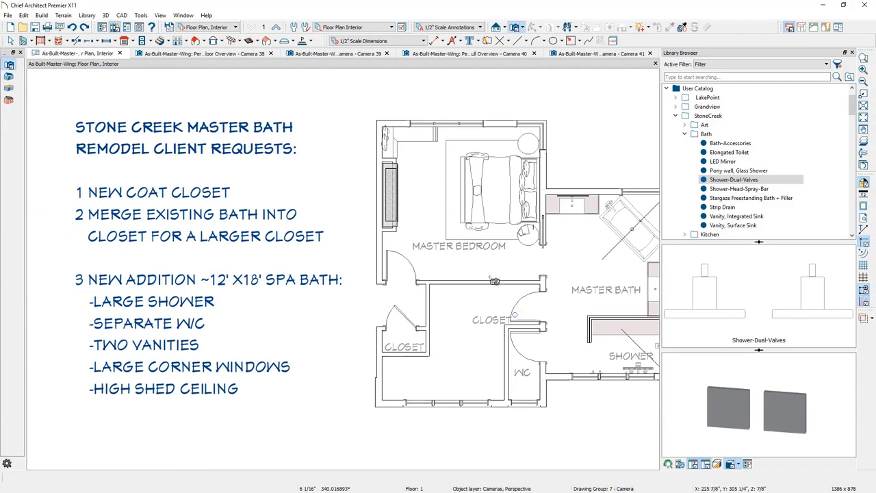
key("Escape")
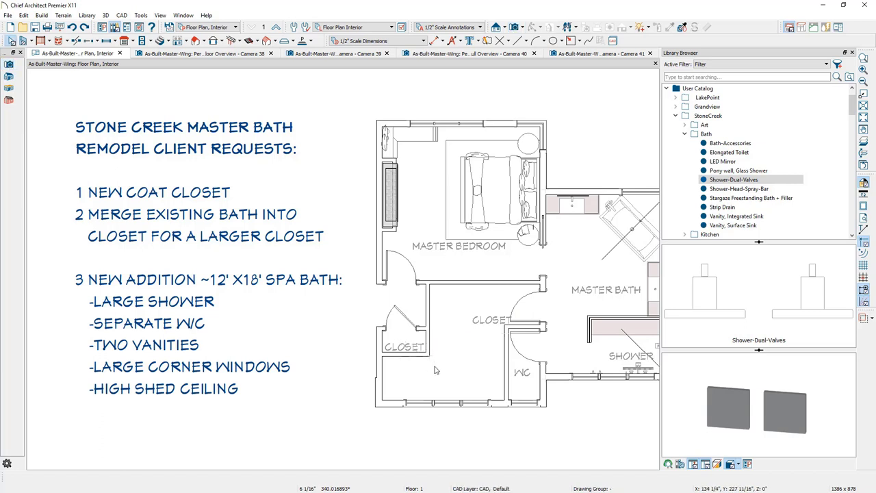
middle_click_drag(495, 352, 437, 339)
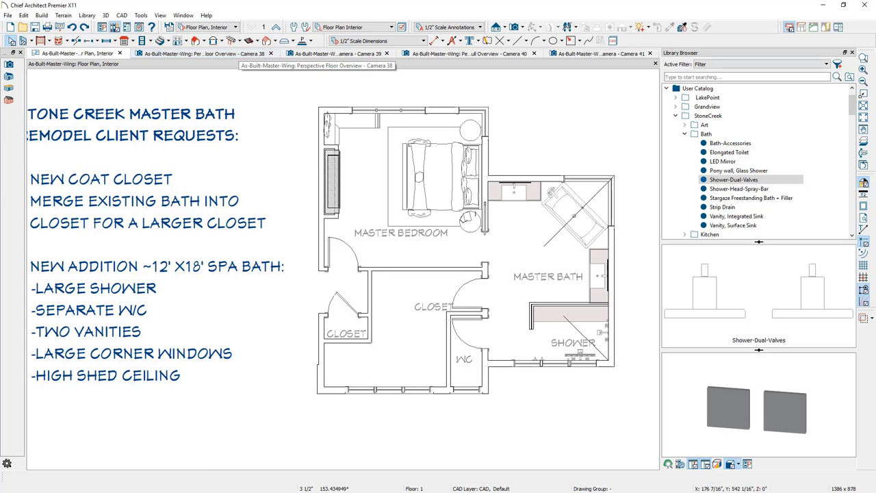
Step: Close the Library Browser and examine the shower, bath and whole master wing from several angles in the Camera 38 floor overview
left_click(852, 53)
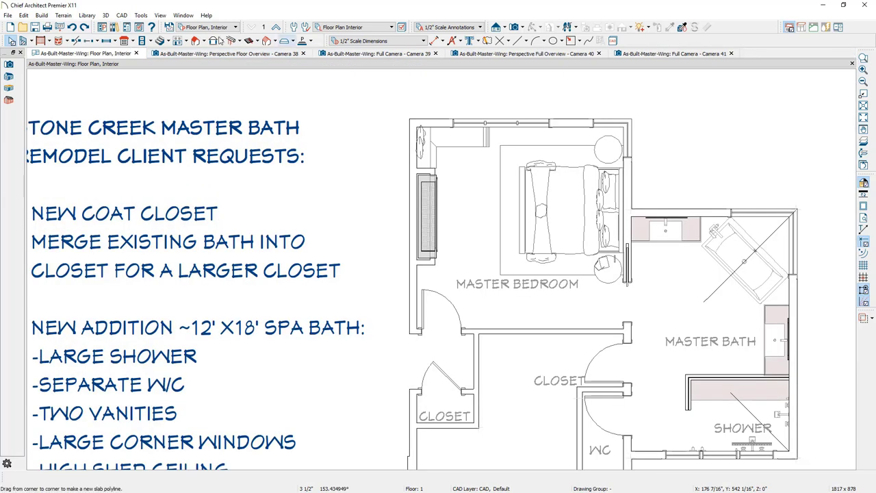
left_click(225, 54)
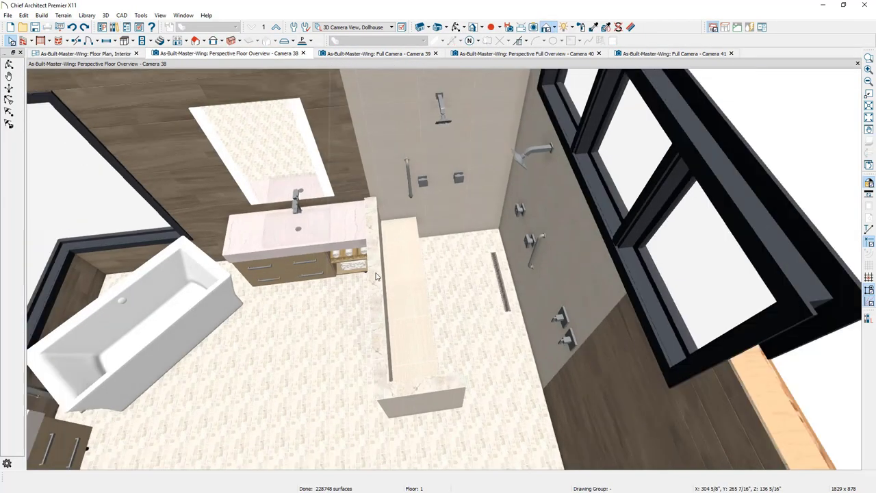
mouse_move(375, 278)
left_mouse_down()
mouse_move(445, 284)
mouse_move(374, 280)
left_mouse_up()
scroll(375, 281, "down", 10)
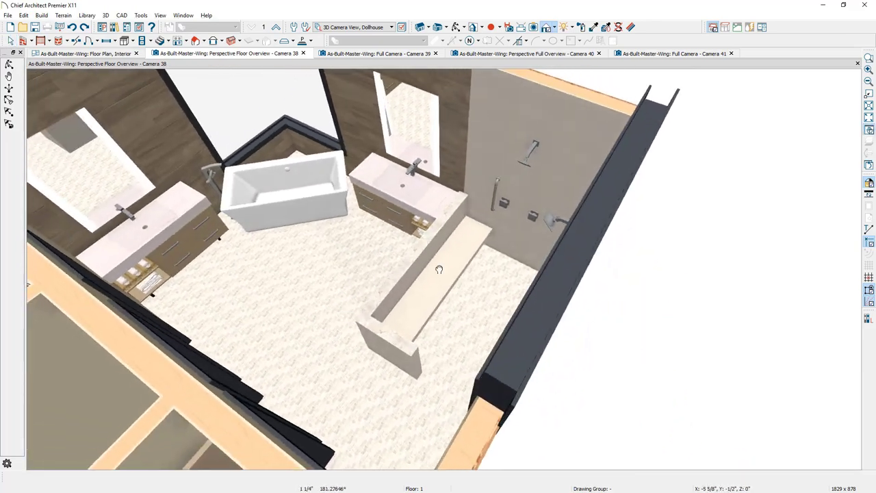
scroll(590, 284, "down", 3)
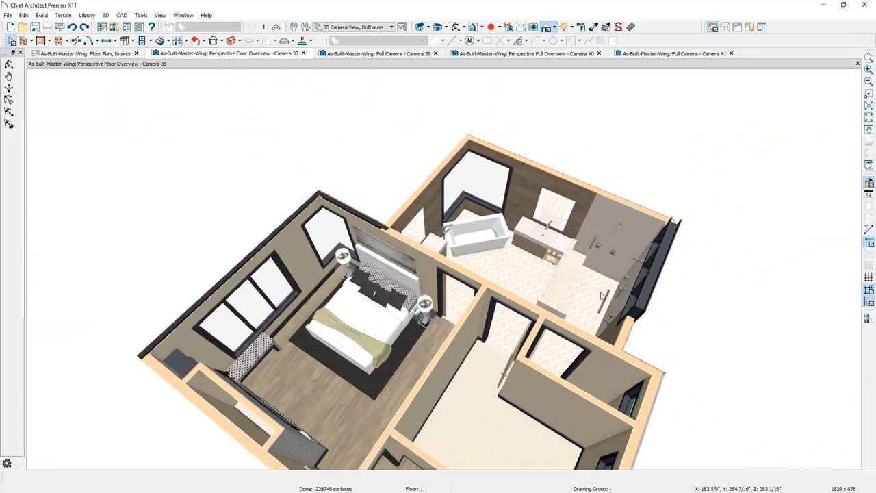
left_click_drag(590, 284, 571, 248)
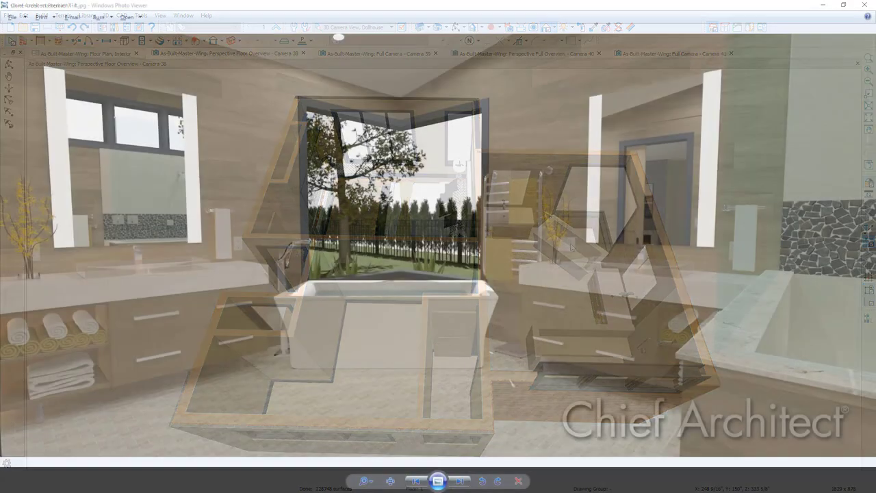